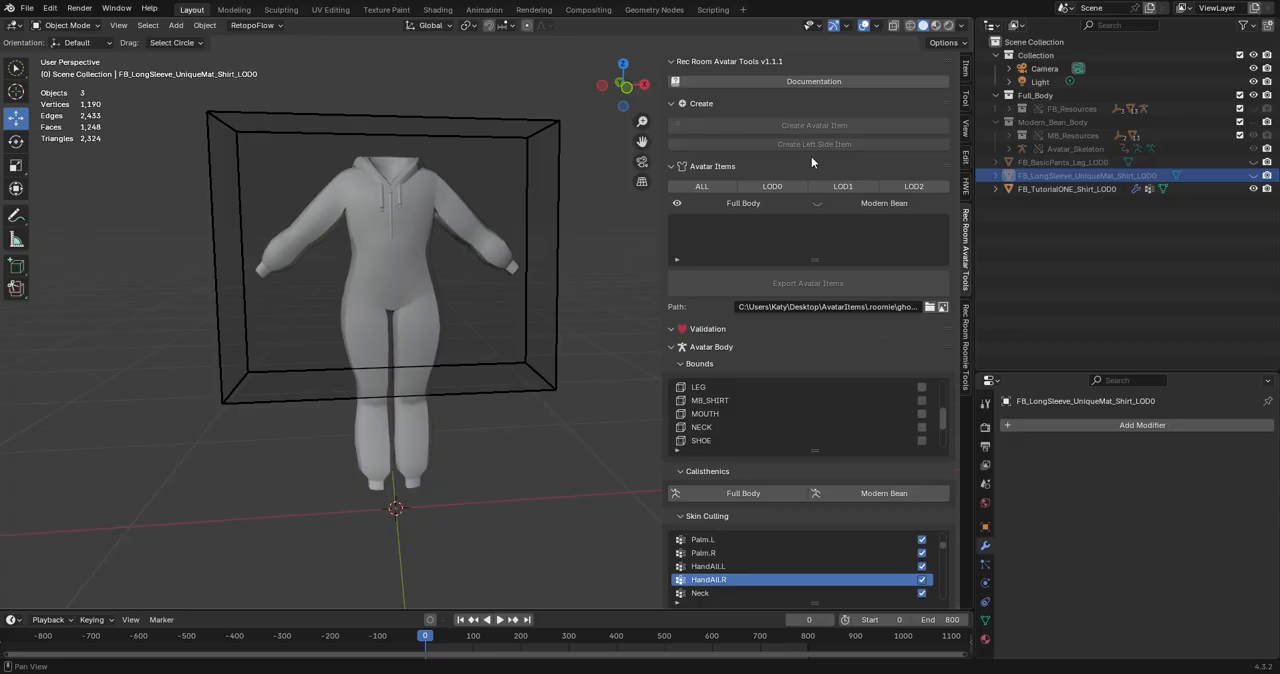
Hide FB_TutorialONE_Shirt_LOD0 and show the FB_LongSleeve_UniqueMat_Shirt_LOD0 and FB_BasicPants_Leg_LOD0 meshes instead.
mouse_move(540, 310)
middle_down()
mouse_move(338, 335)
mouse_move(147, 317)
mouse_move(536, 337)
mouse_move(539, 314)
mouse_move(521, 315)
middle_up()
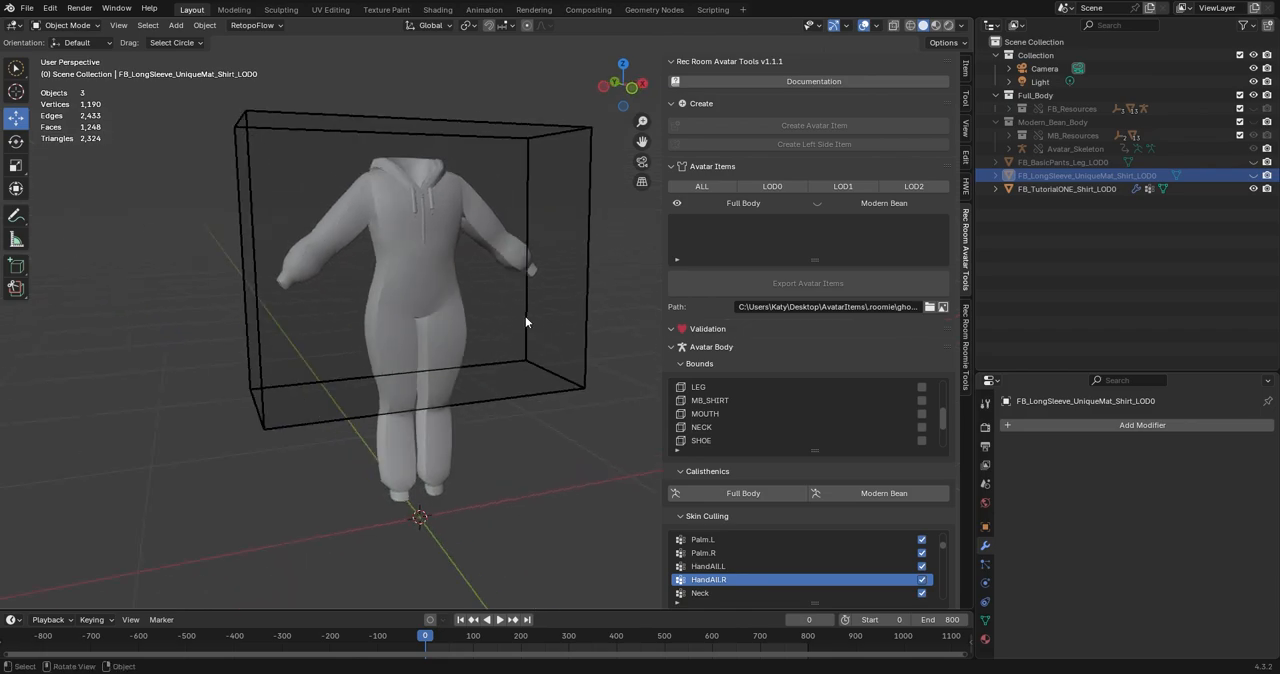
middle_drag(525, 316, 515, 365)
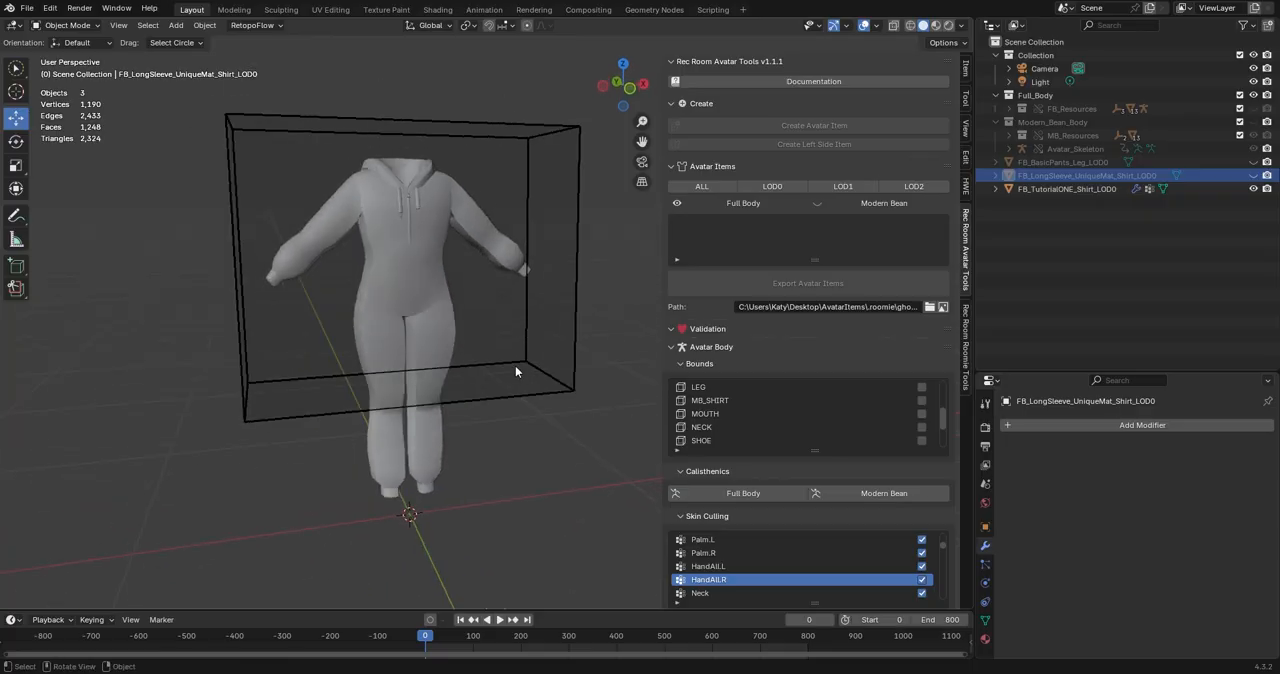
click(1253, 189)
click(1253, 175)
click(1253, 162)
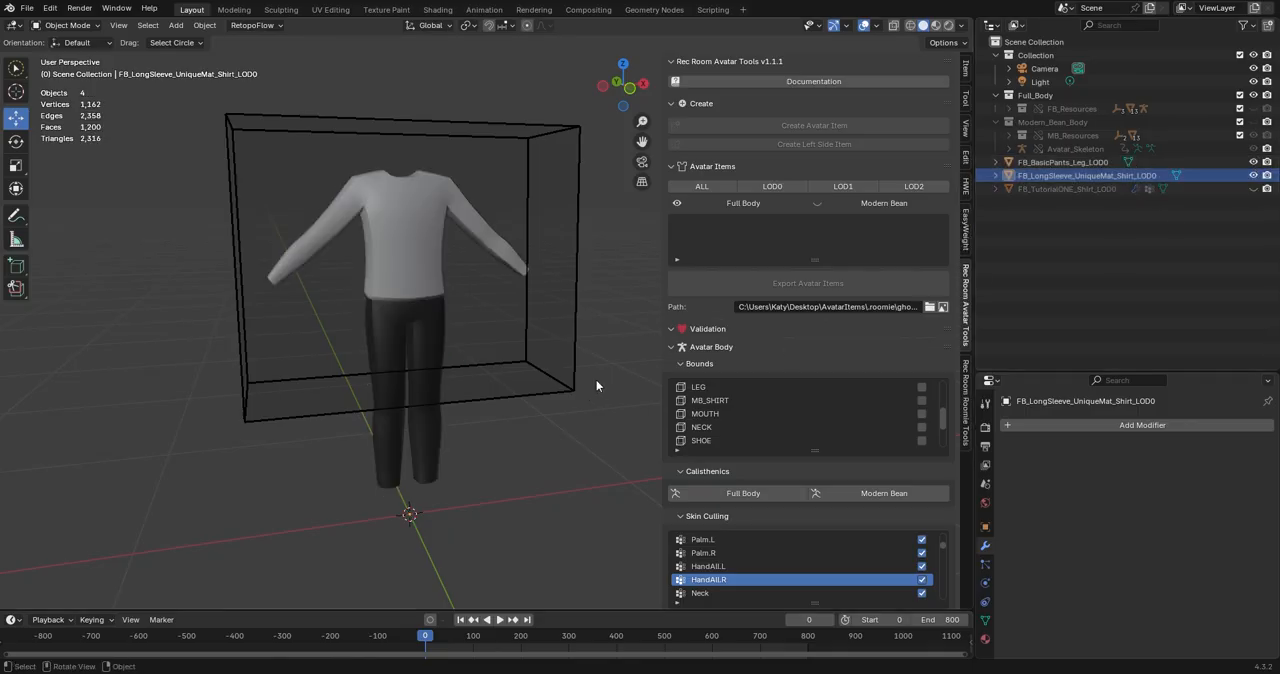
Examine the long-sleeve shirt and basic pants as separate meshes, checking how they meet at the waist.
click(440, 355)
click(423, 266)
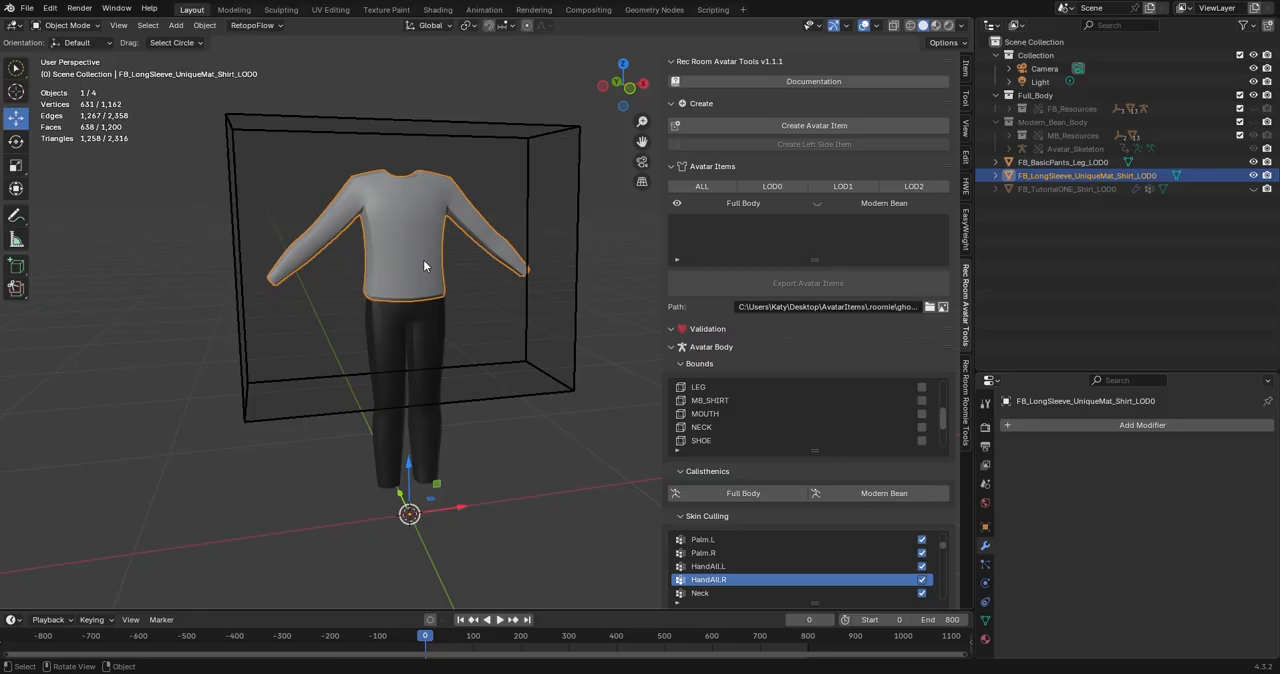
middle_drag(423, 266, 479, 372)
scroll(390, 370, down, 1)
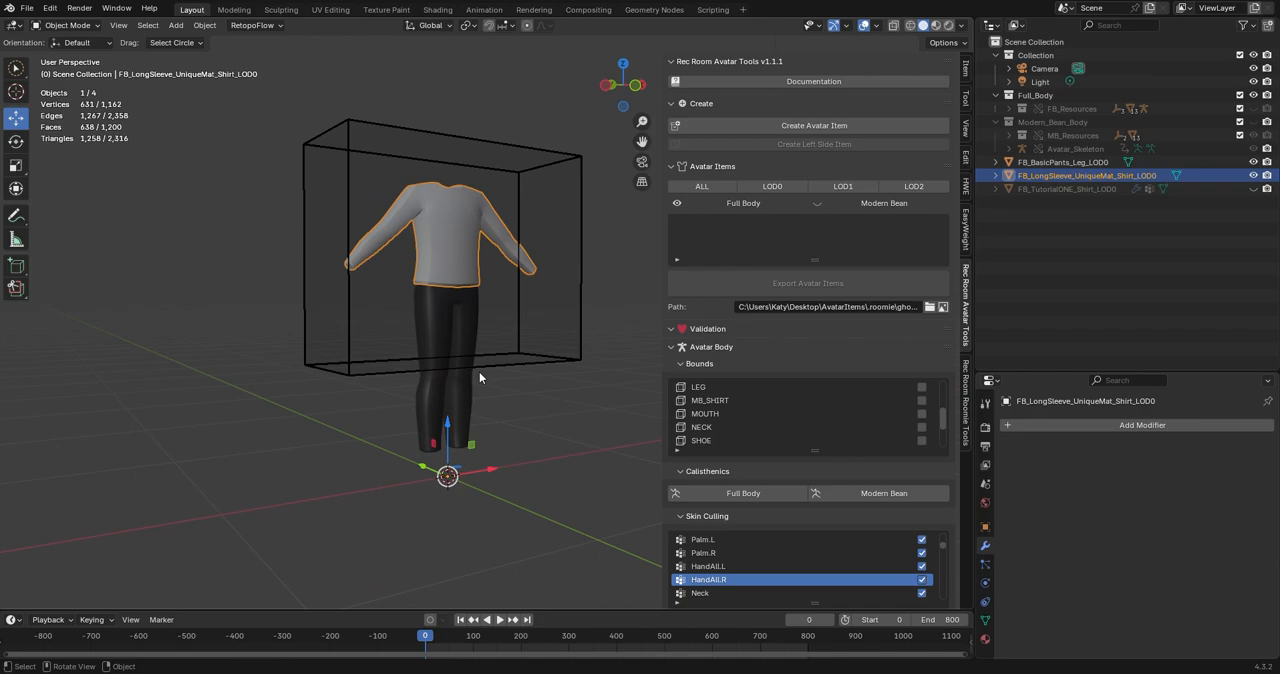
scroll(479, 372, up, 6)
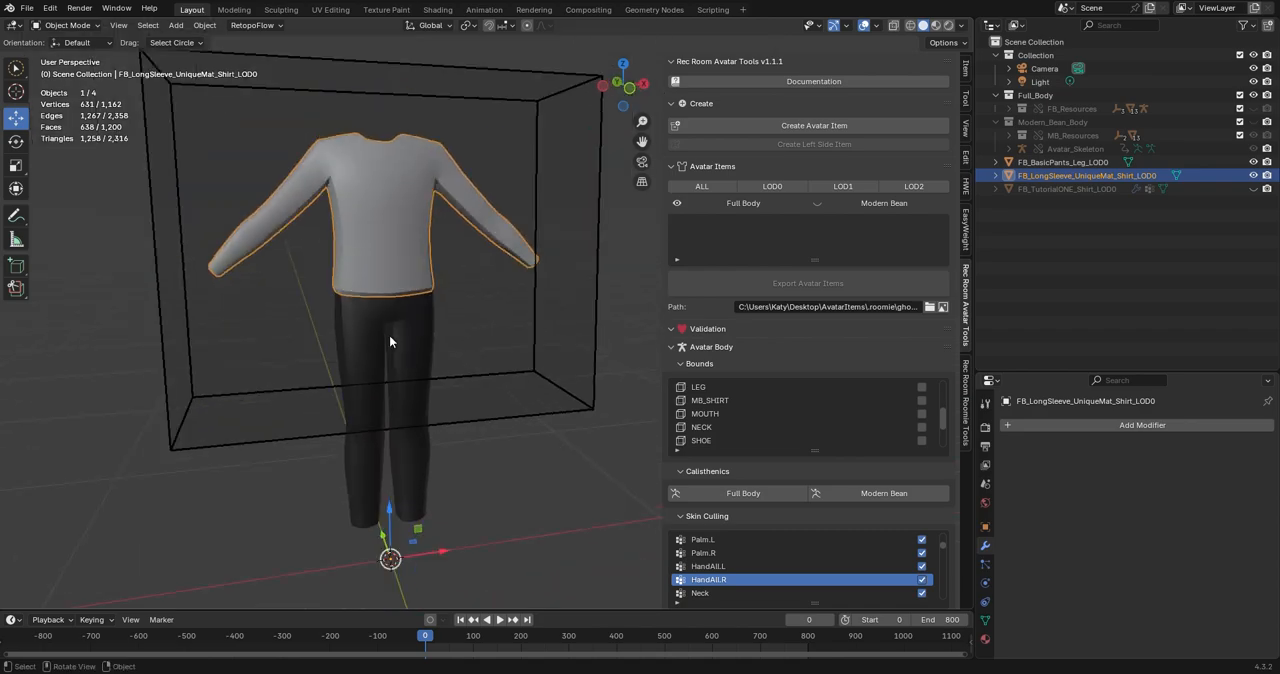
click(396, 330)
click(397, 276)
click(405, 359)
Rip the long-sleeve shirt mesh along the horizontal edge loop just above its hem, separating the hem strip from the torso.
click(408, 270)
key(Tab)
scroll(370, 268, up, 3)
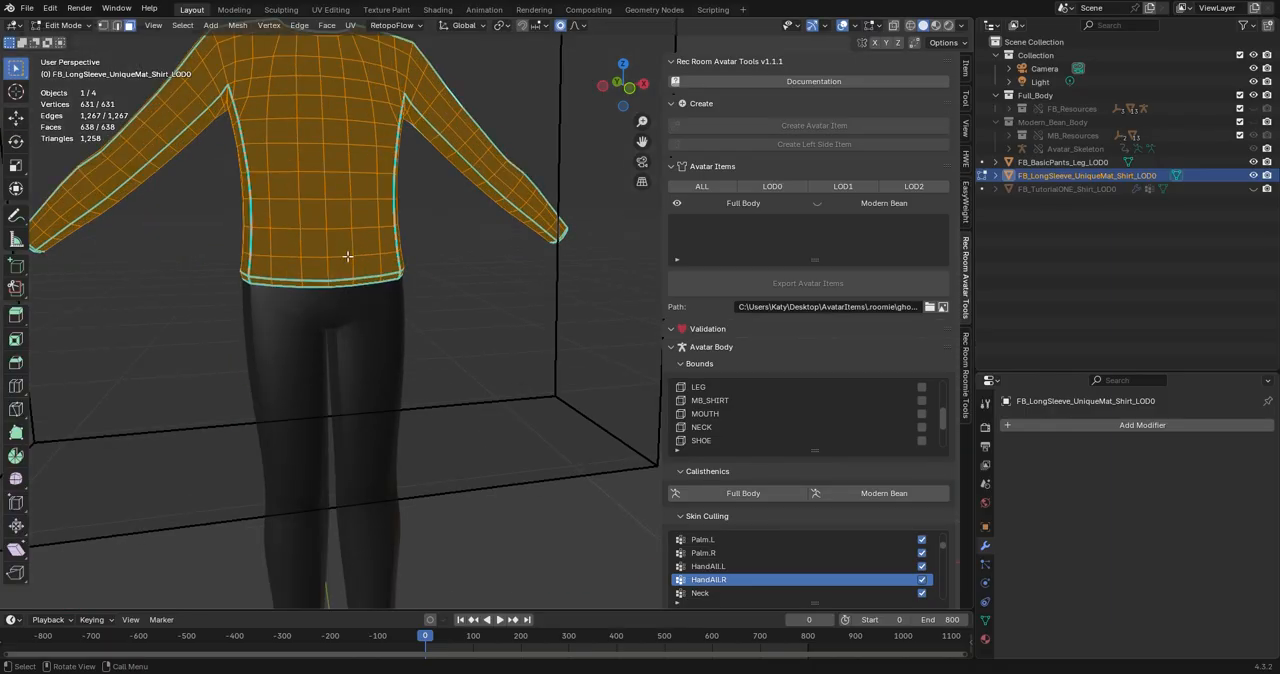
click(342, 262)
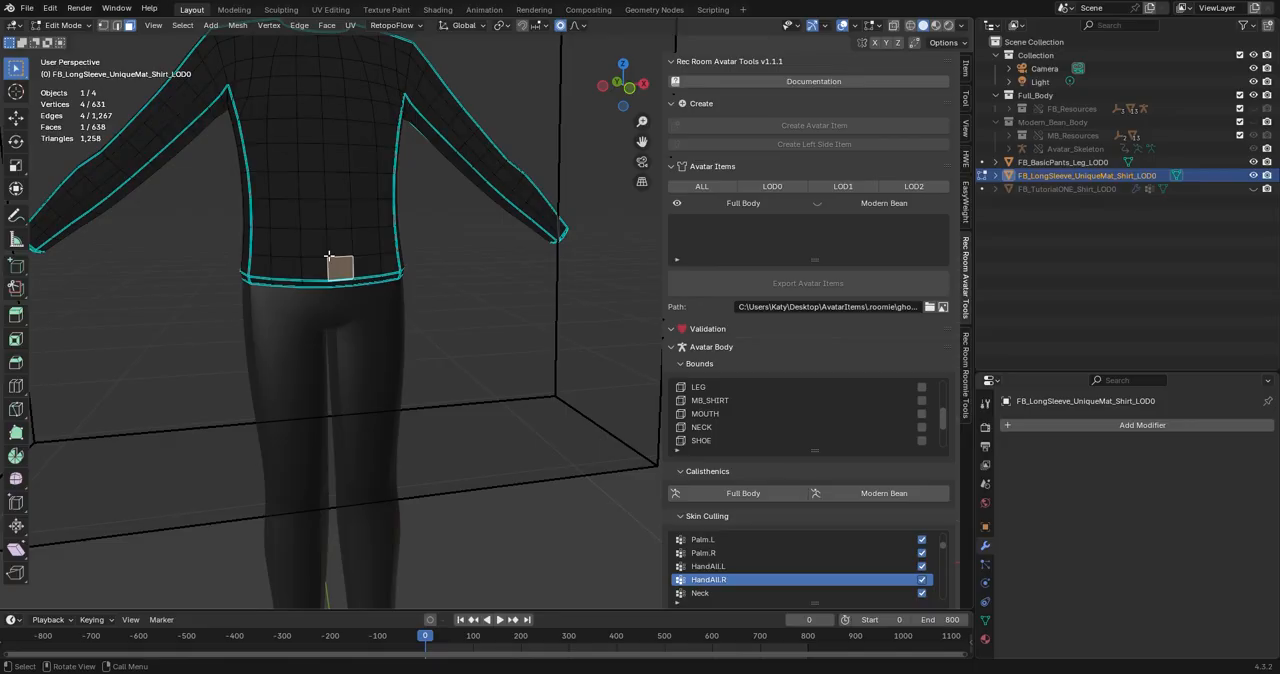
key(2)
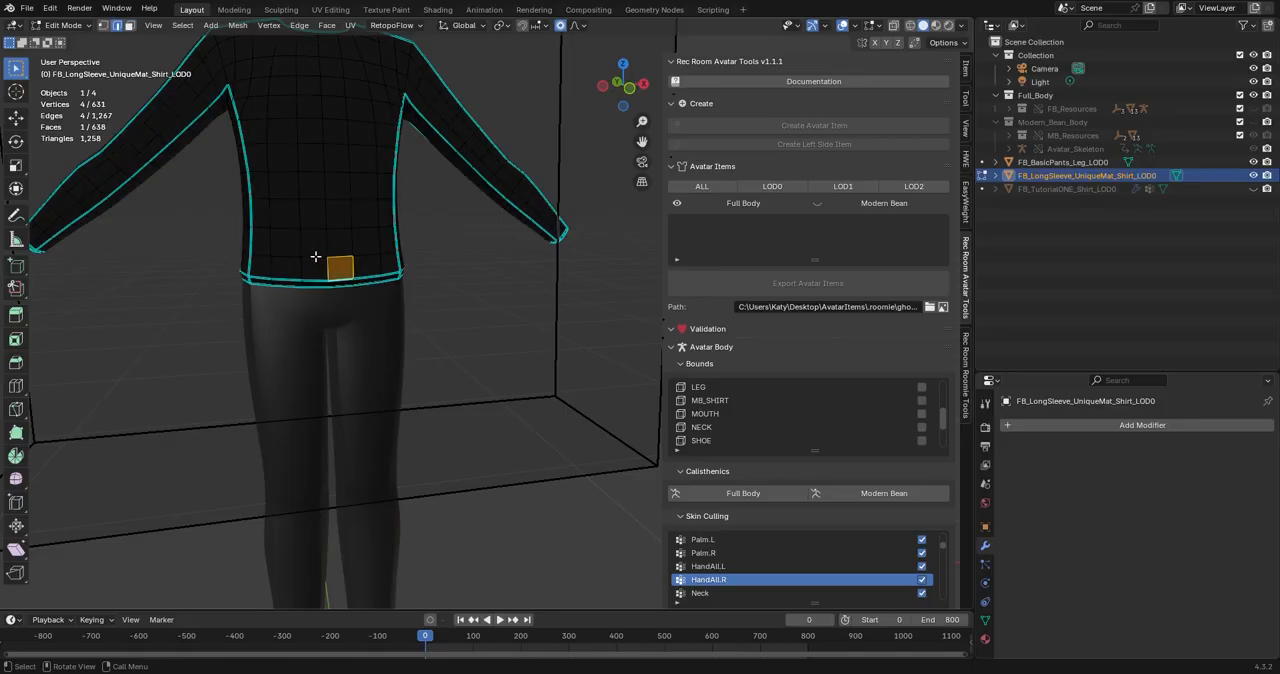
alt+click(313, 258)
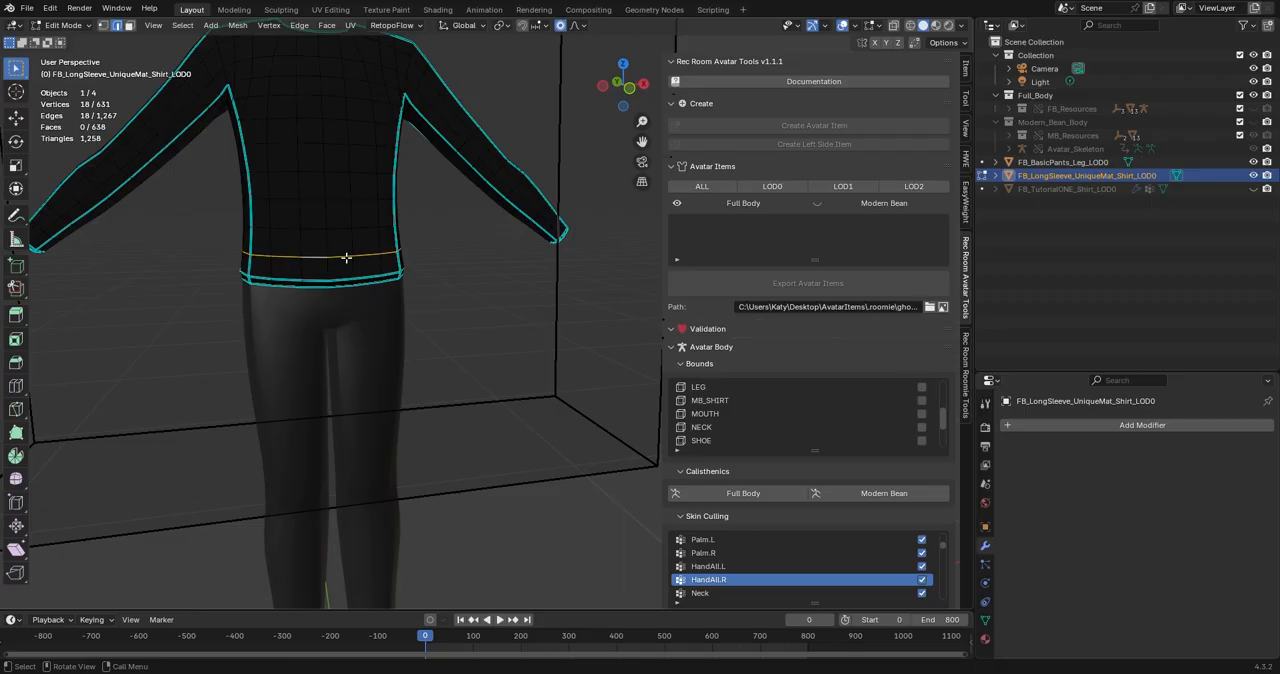
key(shift+d)
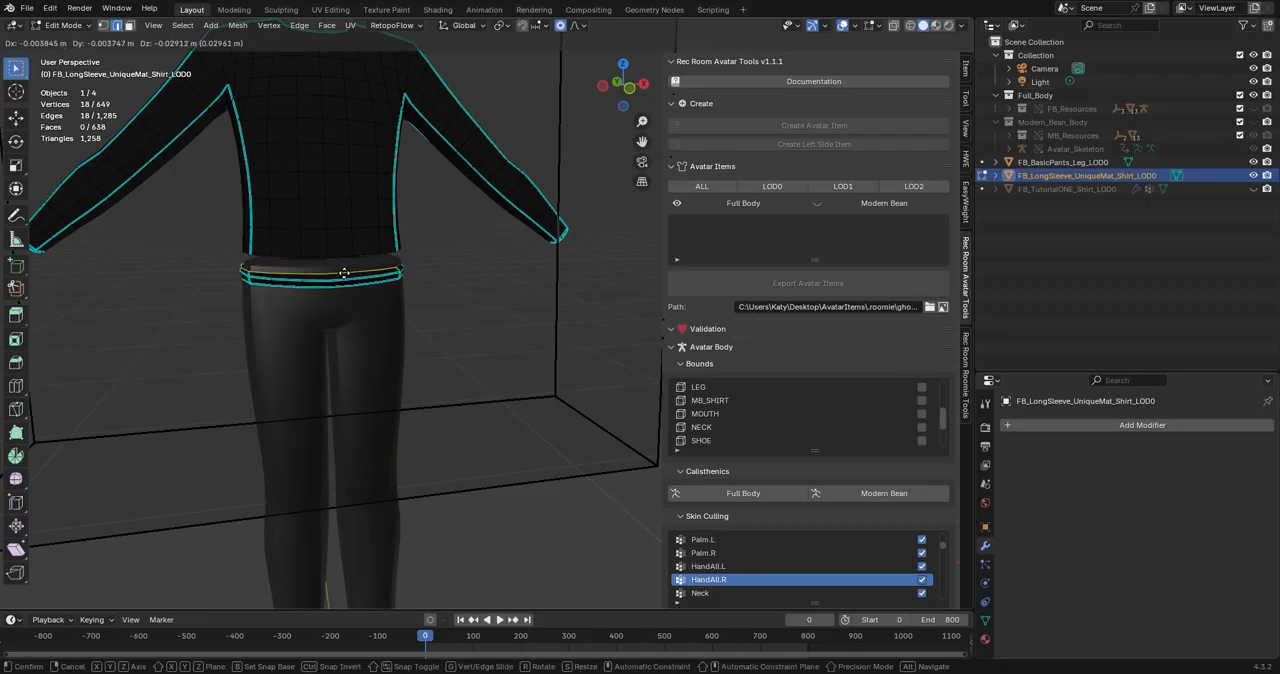
click(347, 274)
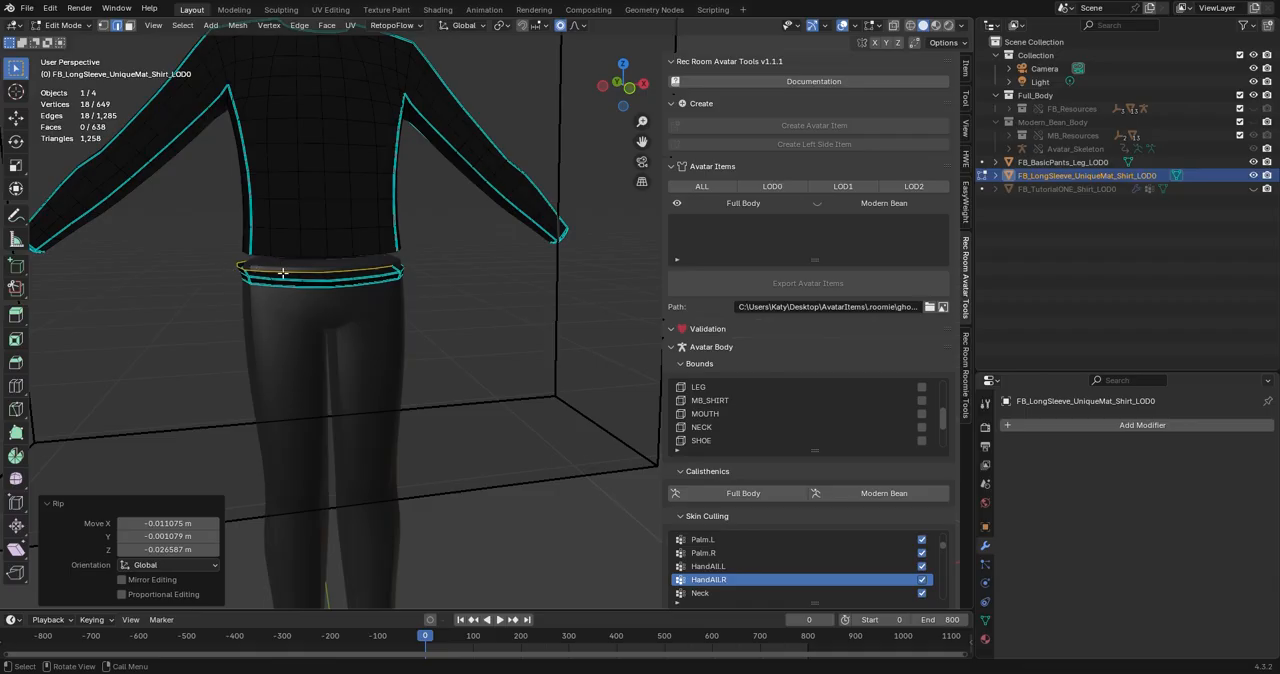
Delete the faces of the whole linked hem strip from the shirt and return to Object Mode.
key(l)
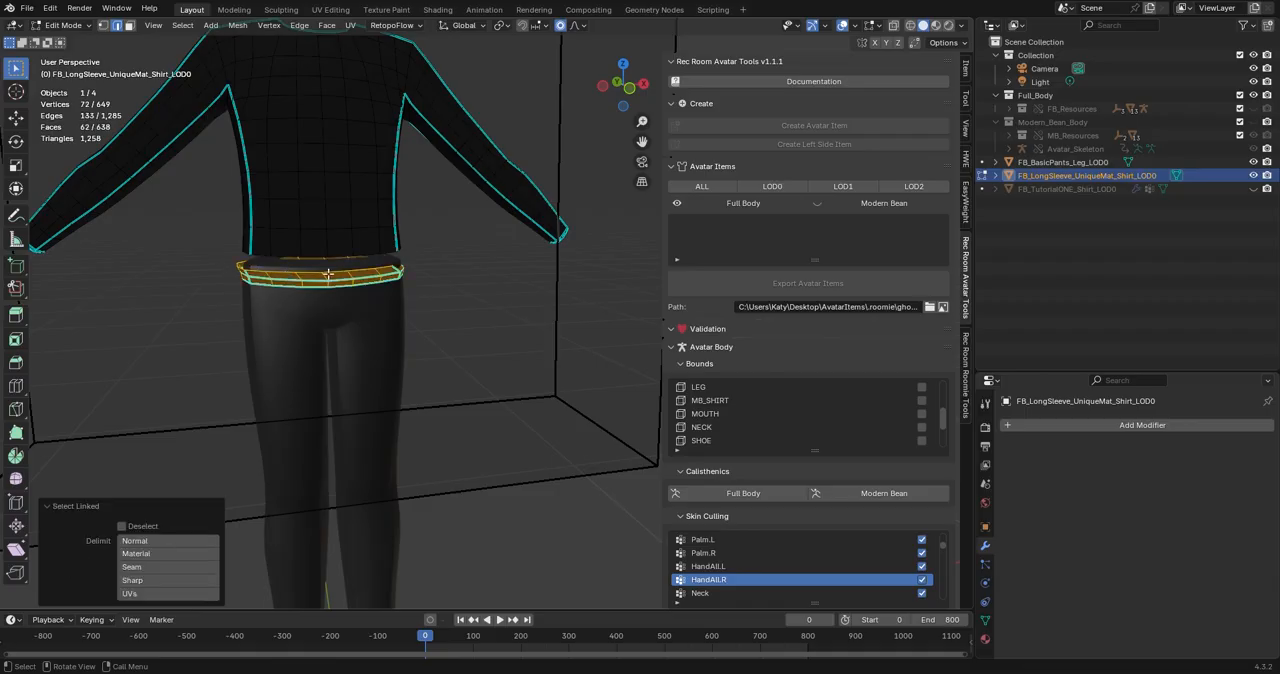
key(x)
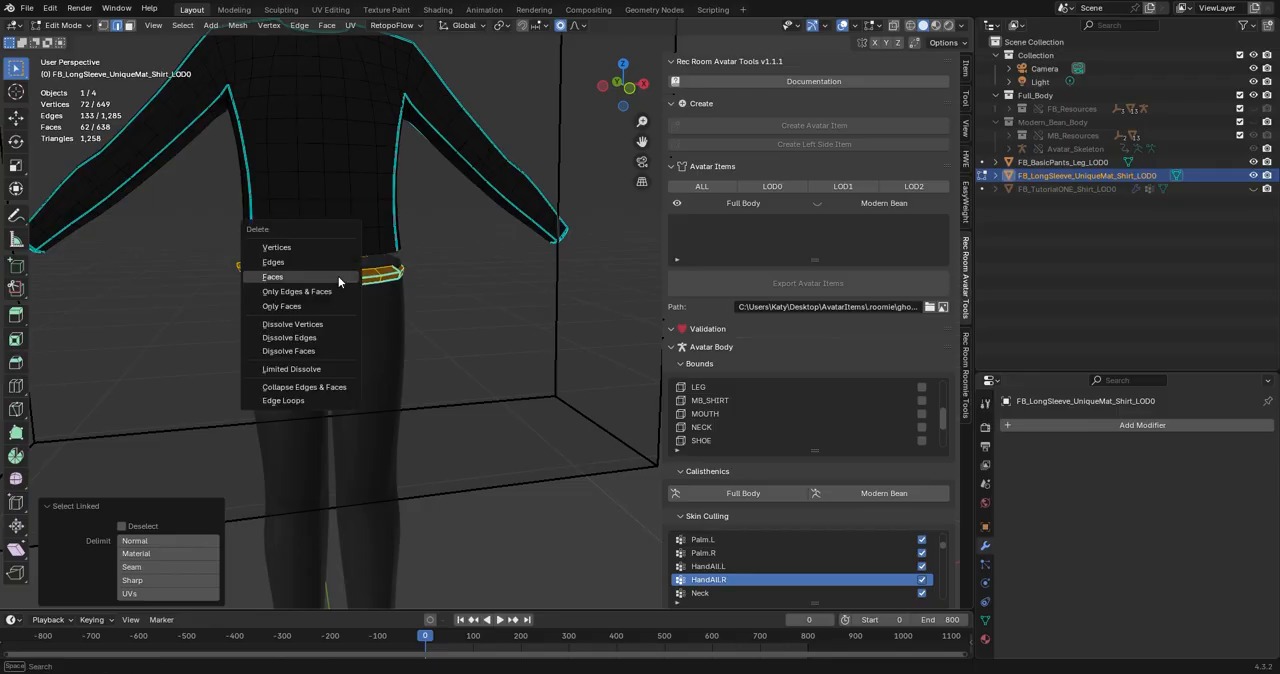
click(301, 276)
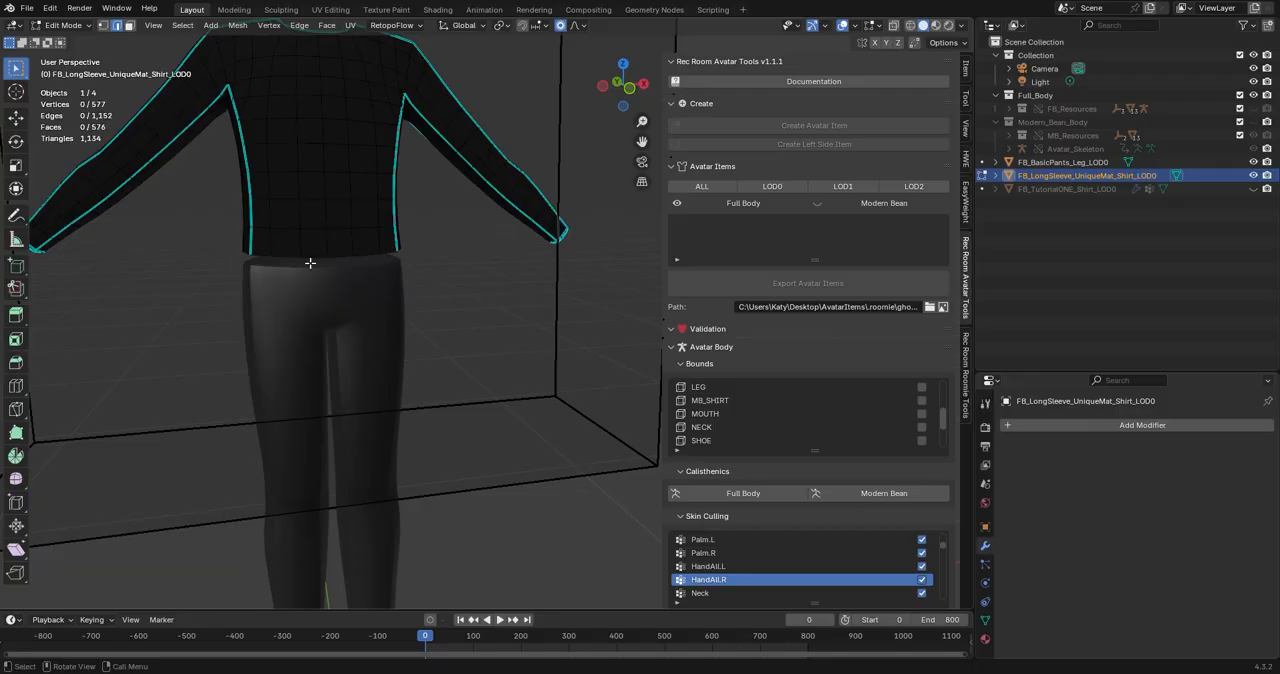
key(Tab)
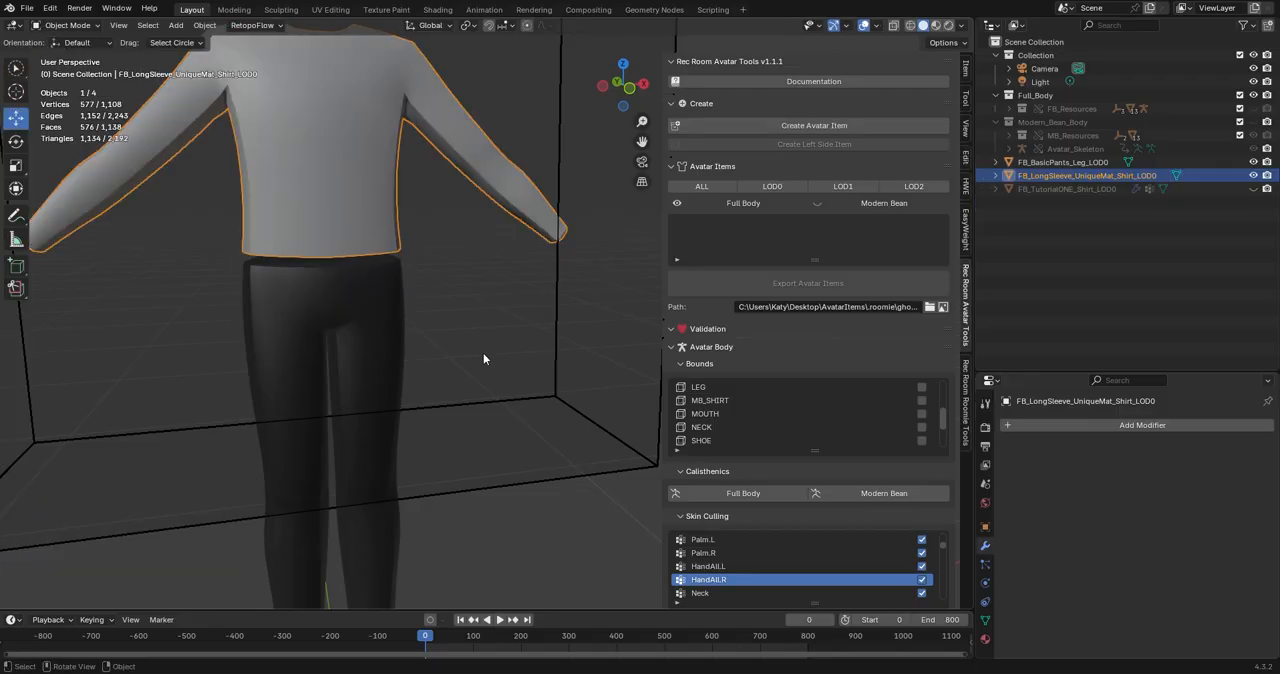
Clear the sharp marking from the edge loop around the front and back of the basic pants' waist, below the waistband strip.
scroll(480, 354, down, 3)
click(394, 349)
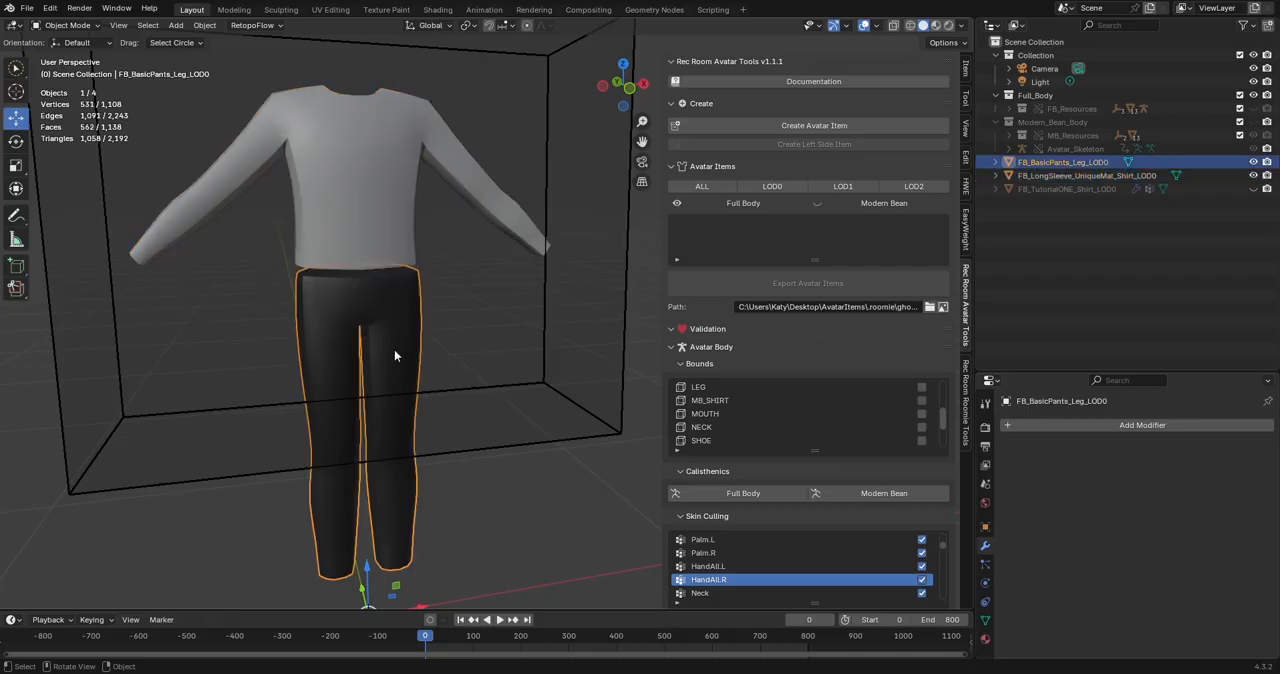
key(Tab)
scroll(394, 349, up, 3)
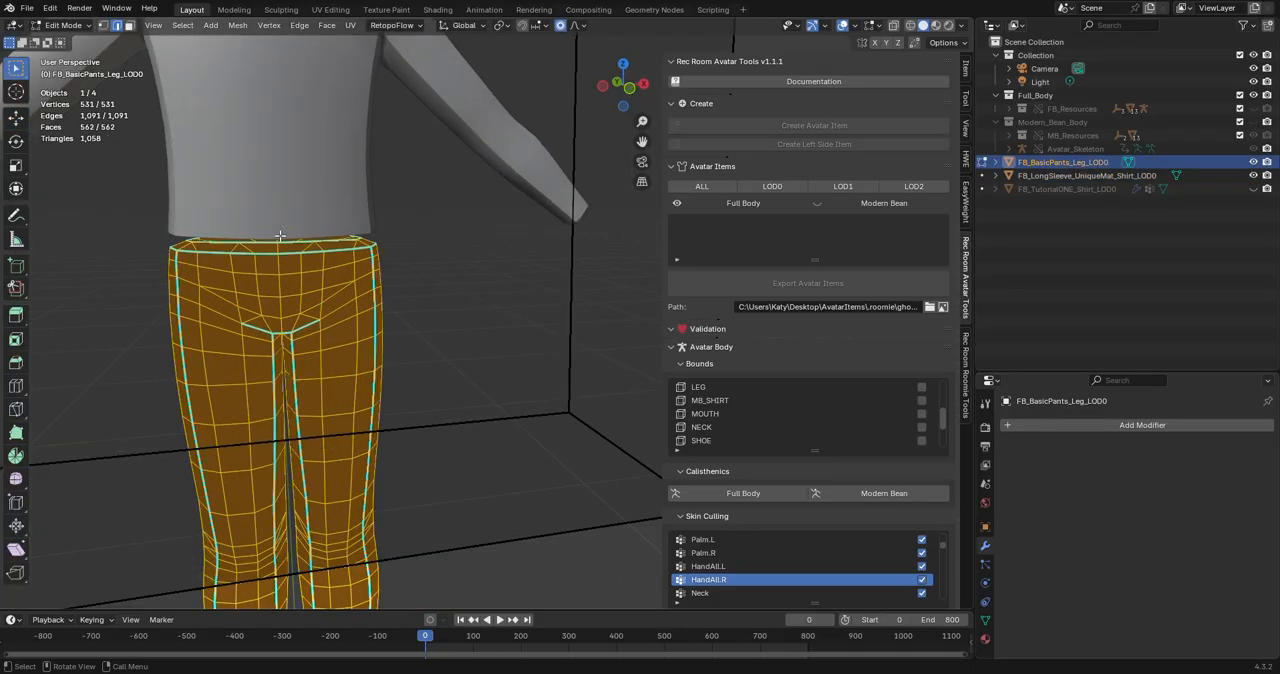
middle_drag(294, 251, 351, 263)
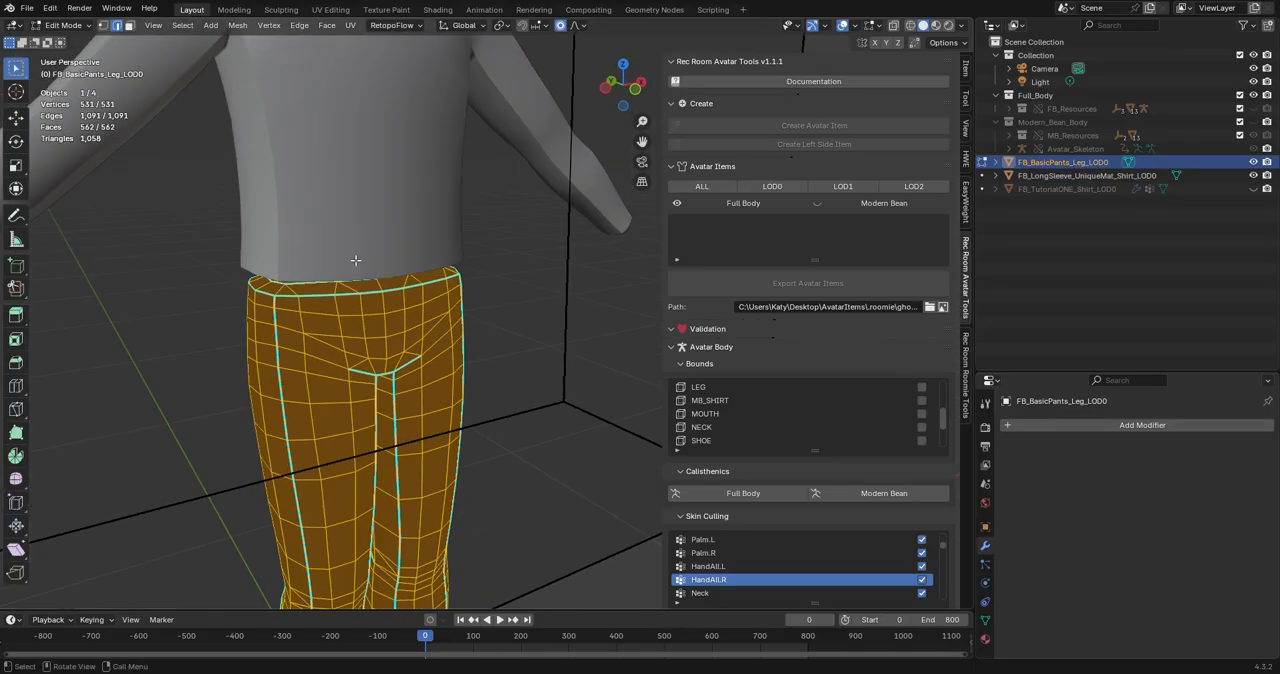
scroll(352, 268, up, 3)
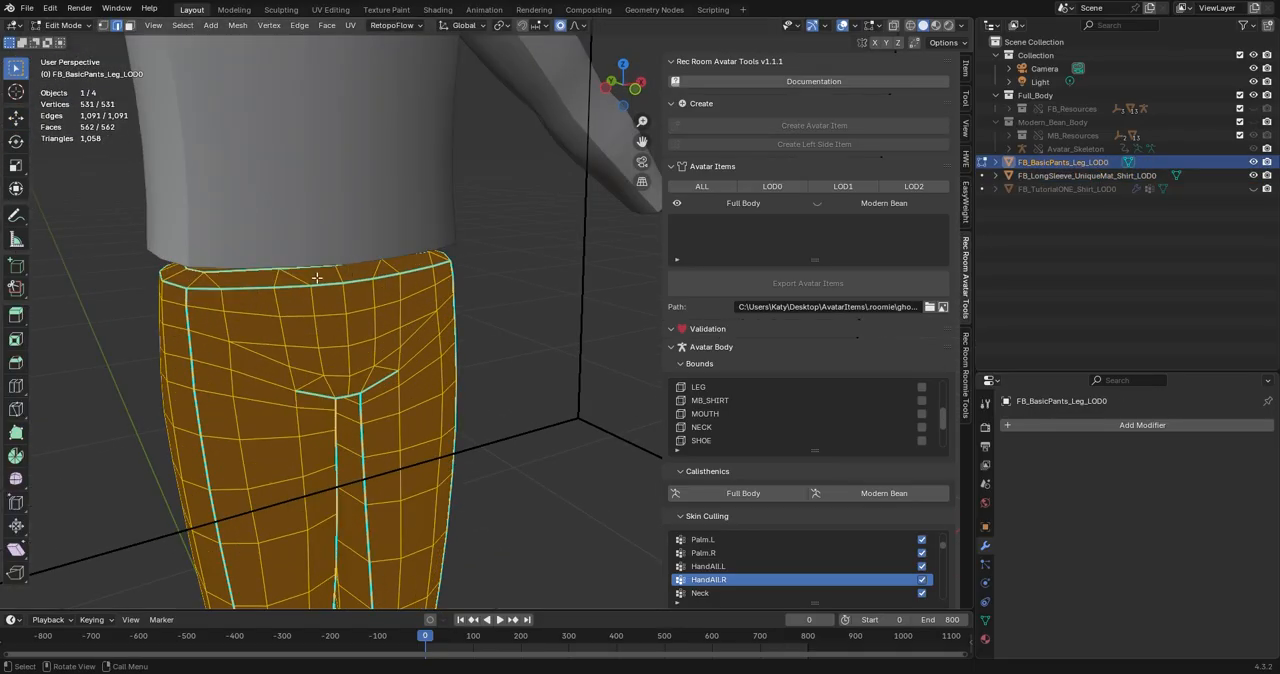
alt+click(259, 287)
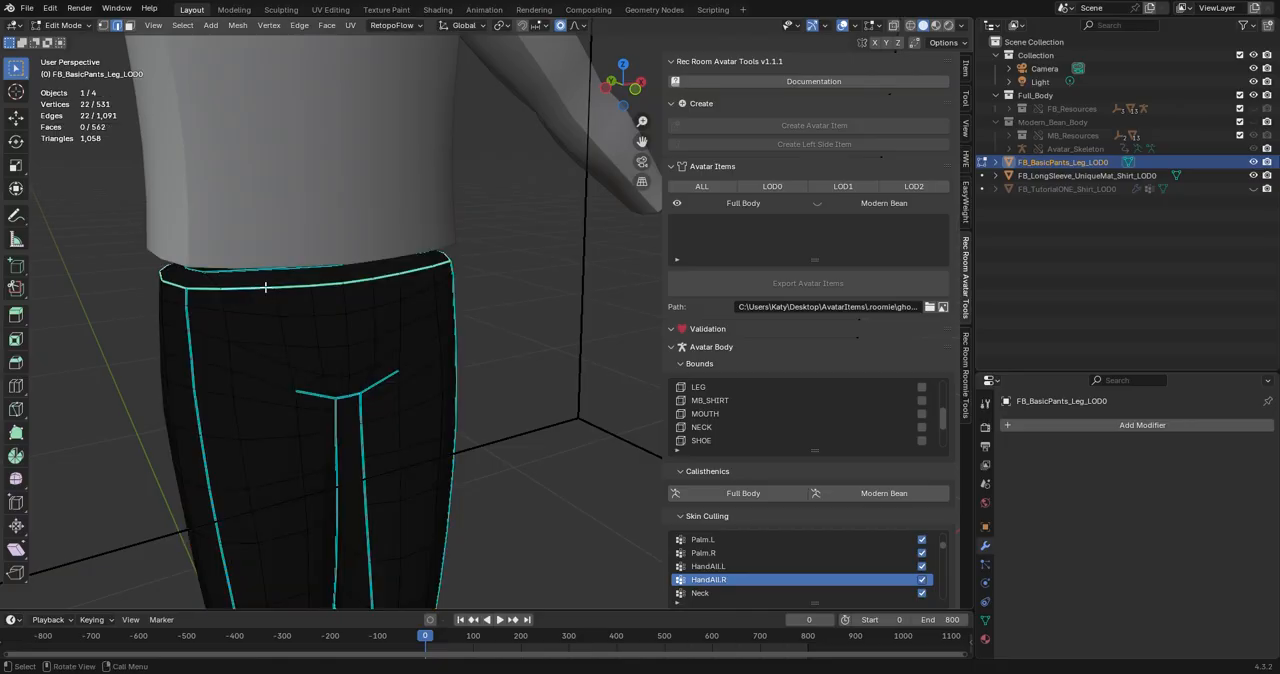
key(ctrl+e)
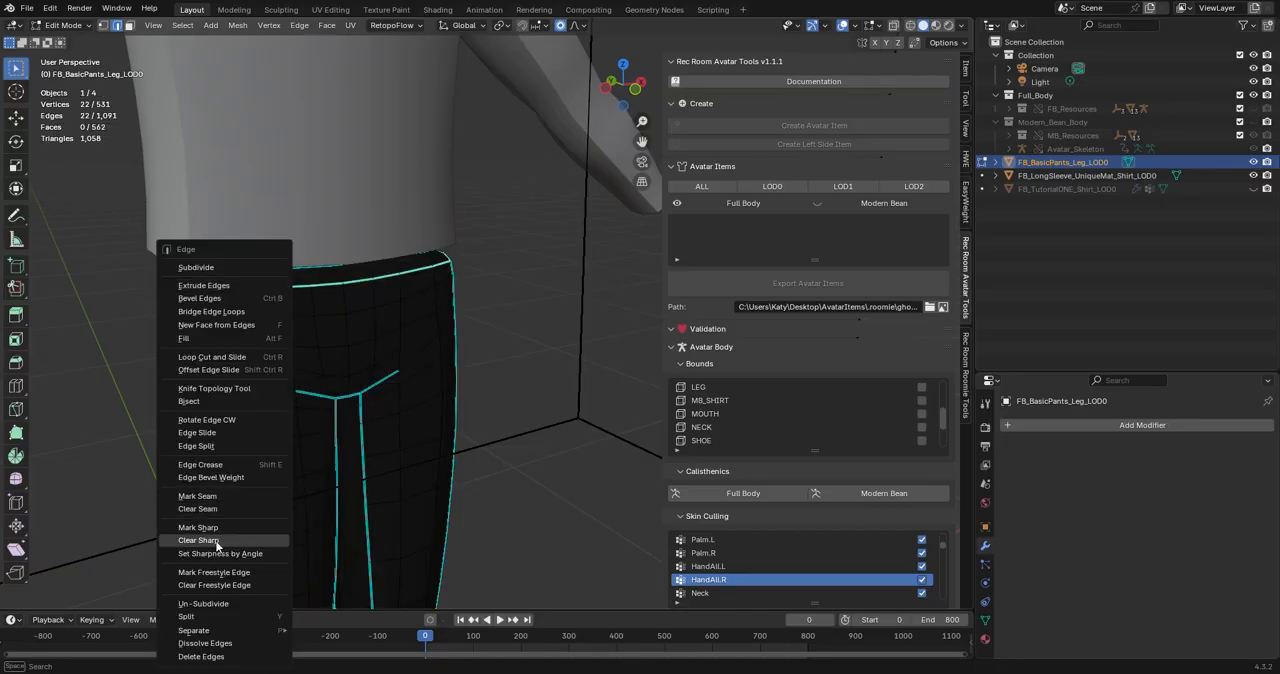
click(245, 527)
Rip the pants along the selected waist loop without offset and delete the faces of the linked waistband strip.
key(e)
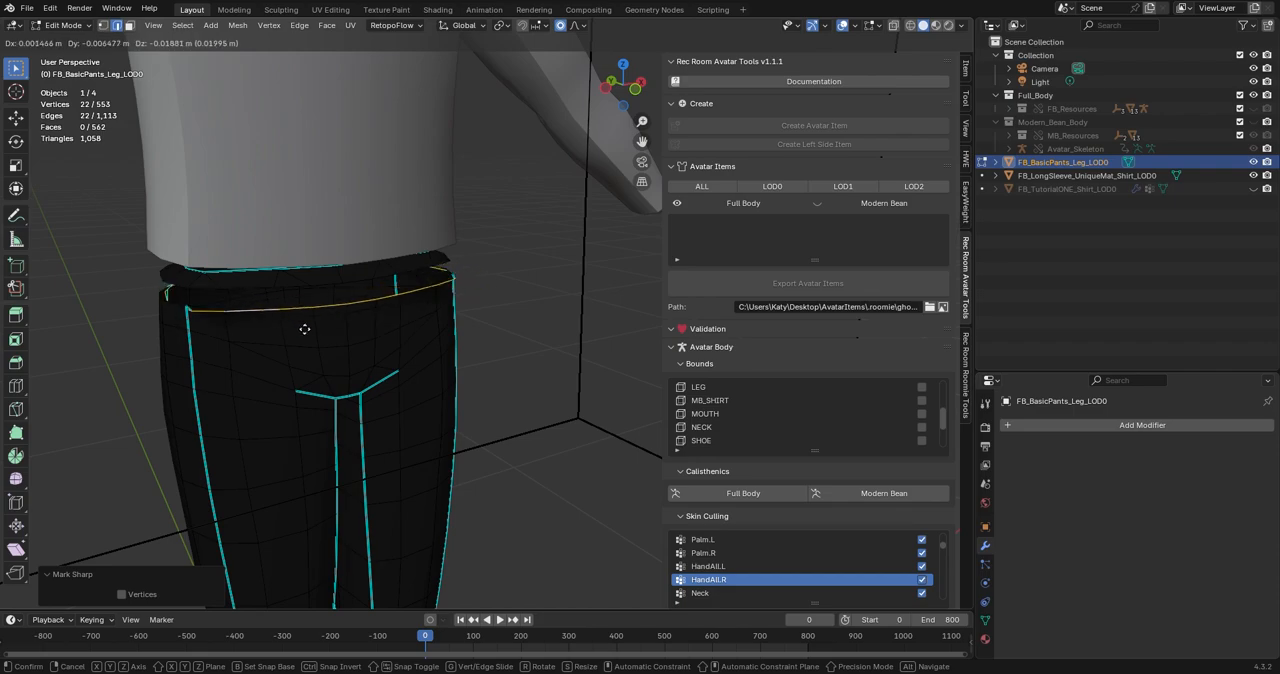
key(Escape)
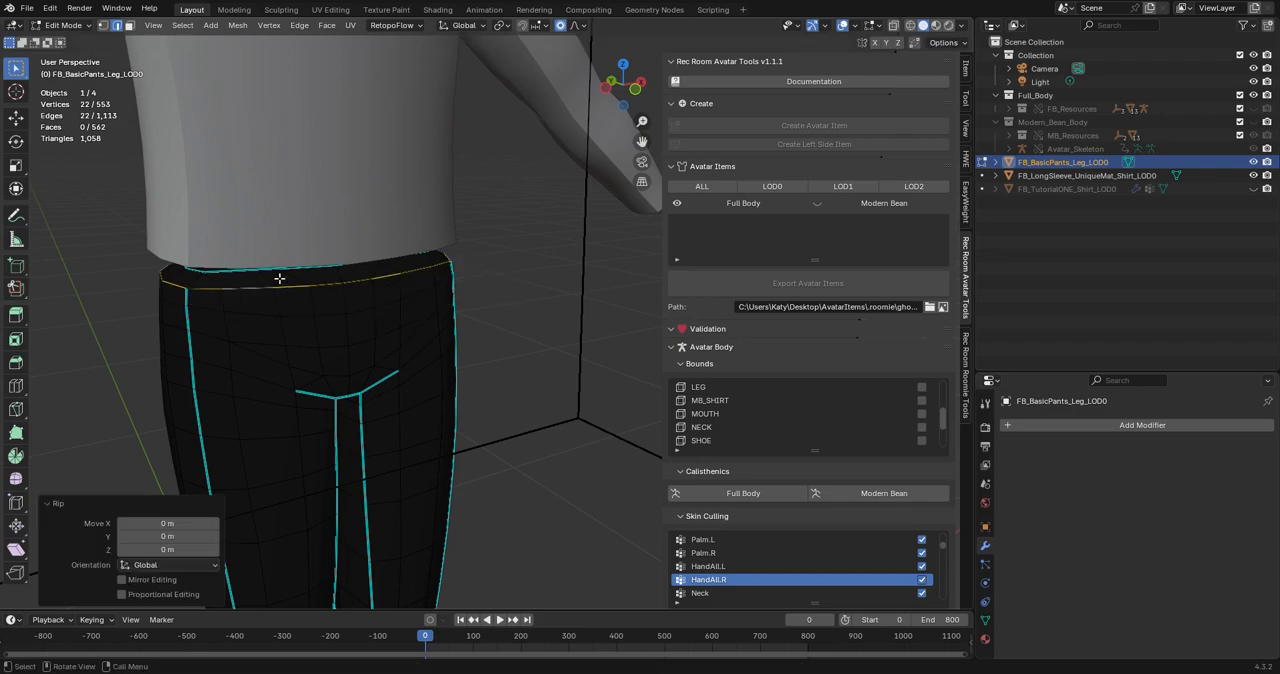
key(l)
key(x)
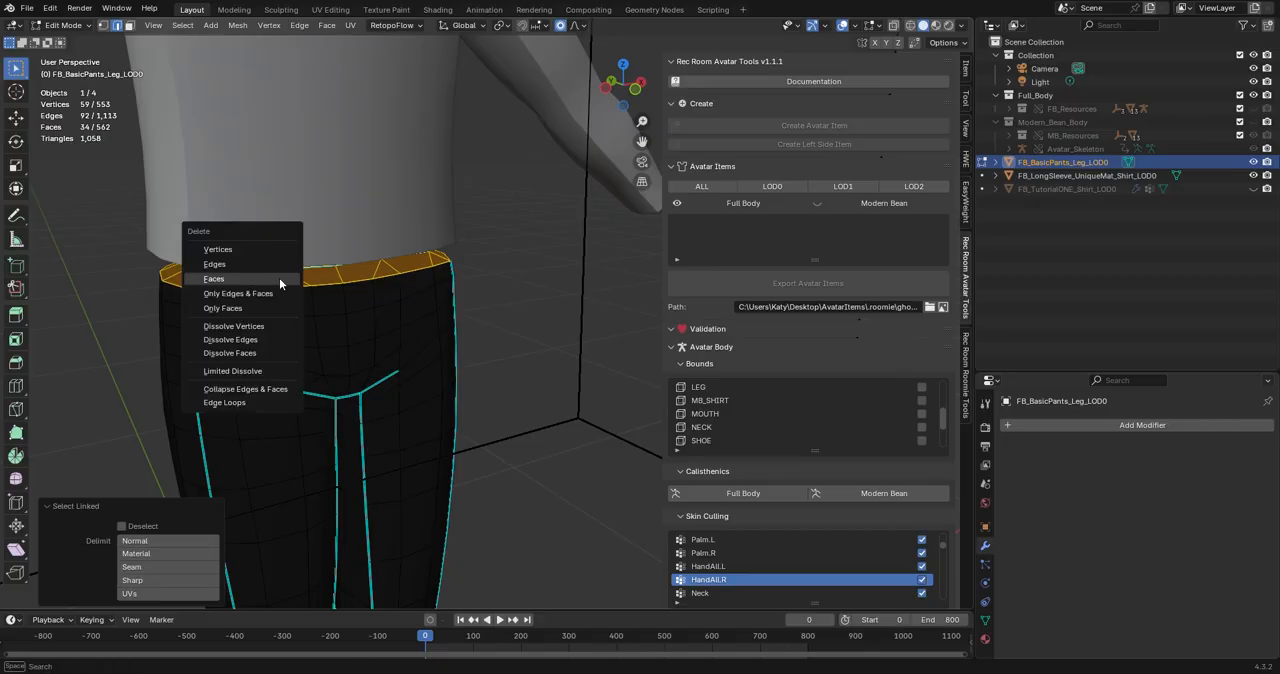
click(279, 278)
scroll(529, 363, down, 2)
middle_drag(529, 363, 355, 363)
shift+middle_drag(355, 363, 454, 363)
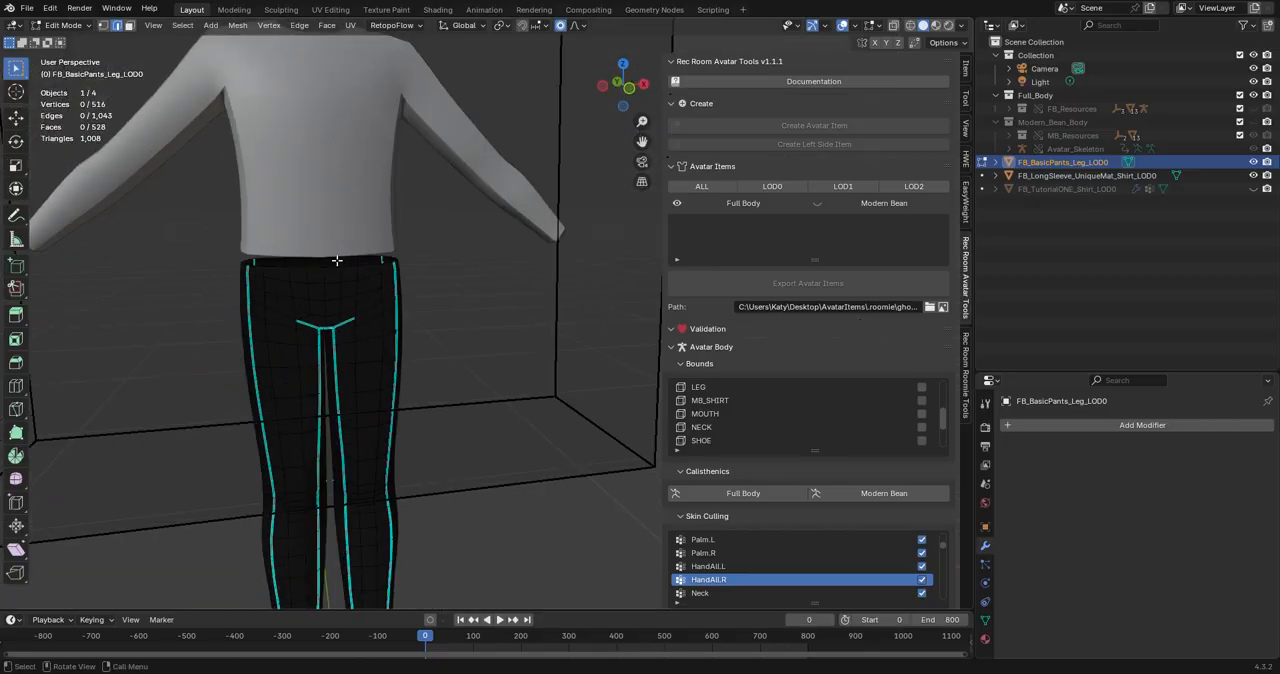
Join the basic pants into the long-sleeve shirt as a single object, with the shirt as the active one.
key(Tab)
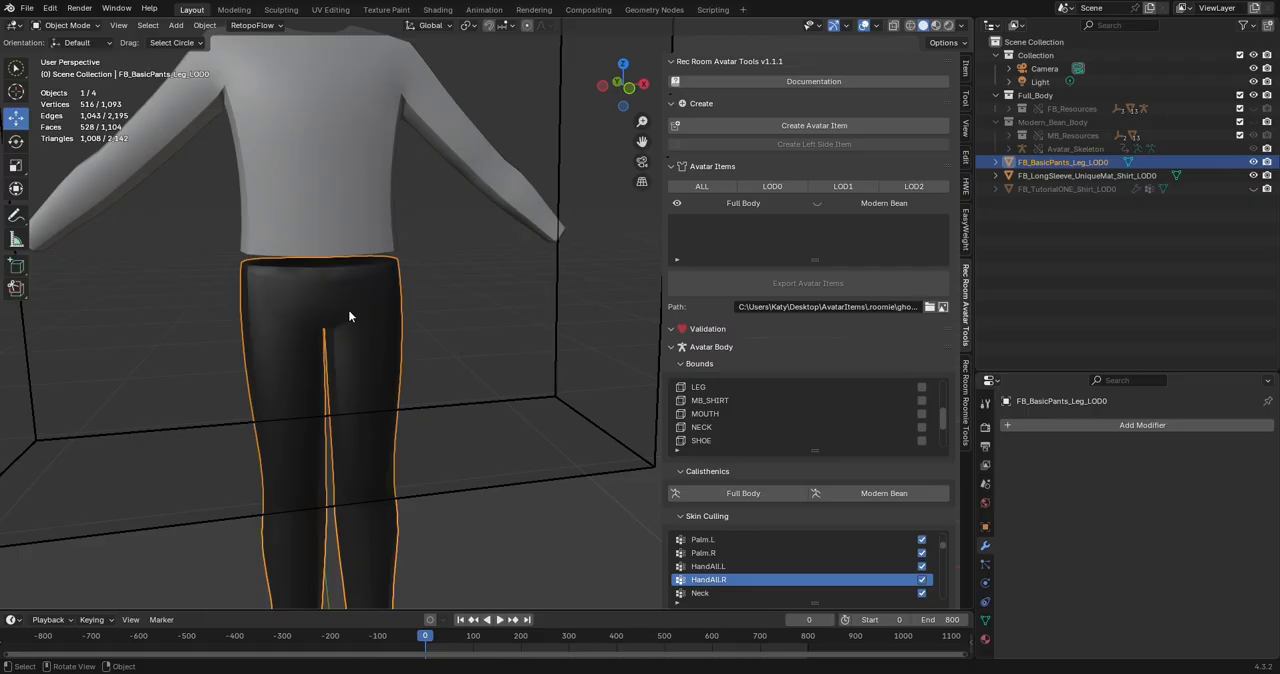
shift+click(325, 207)
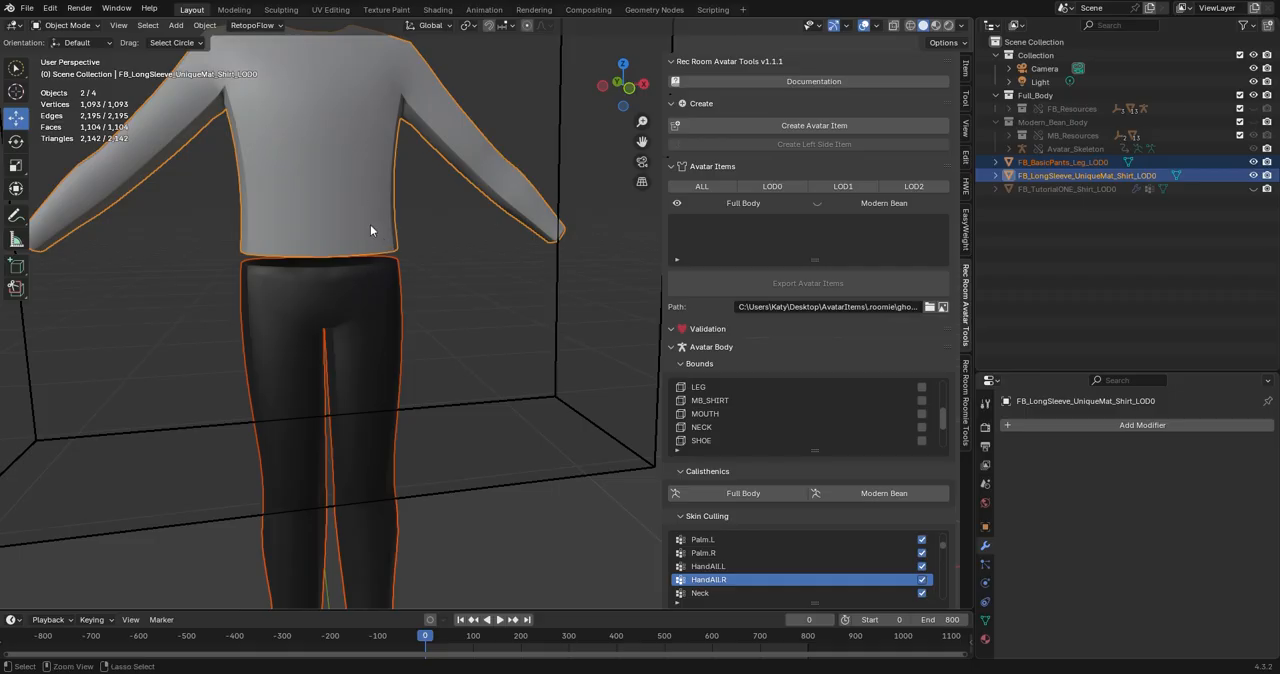
key(ctrl+j)
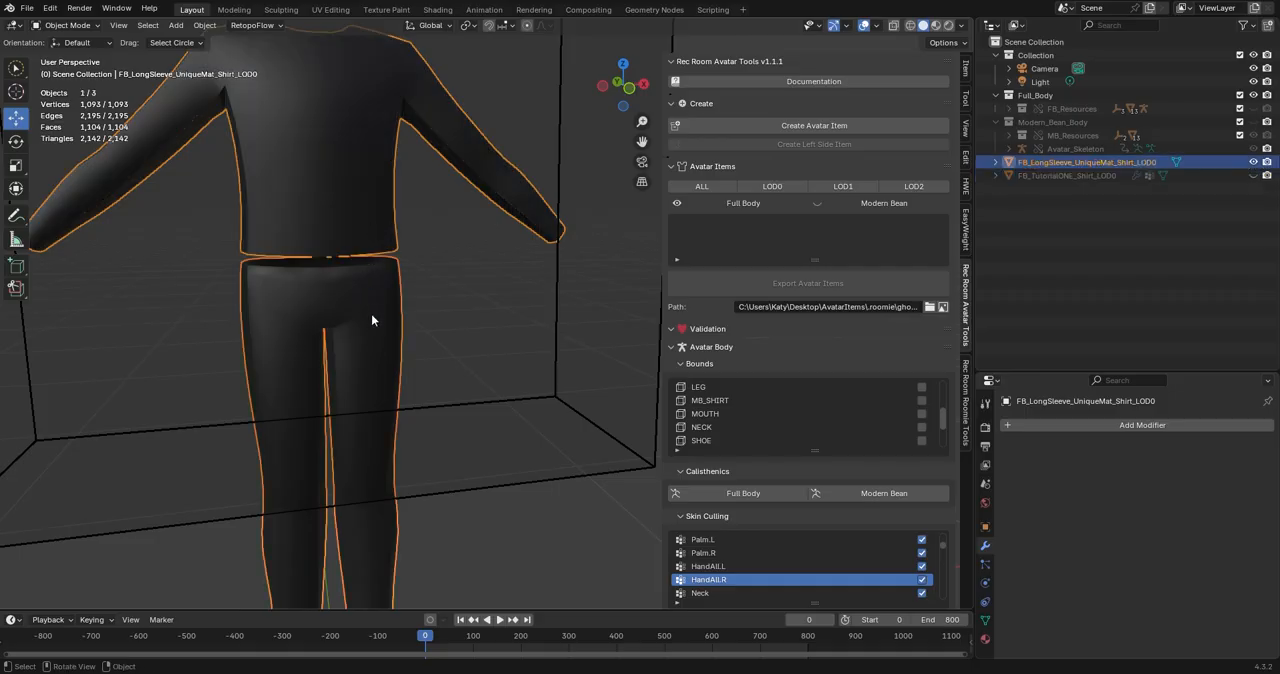
Bridge the shirt's open bottom edge loop and the pants' open waist edge loop with new faces.
key(Tab)
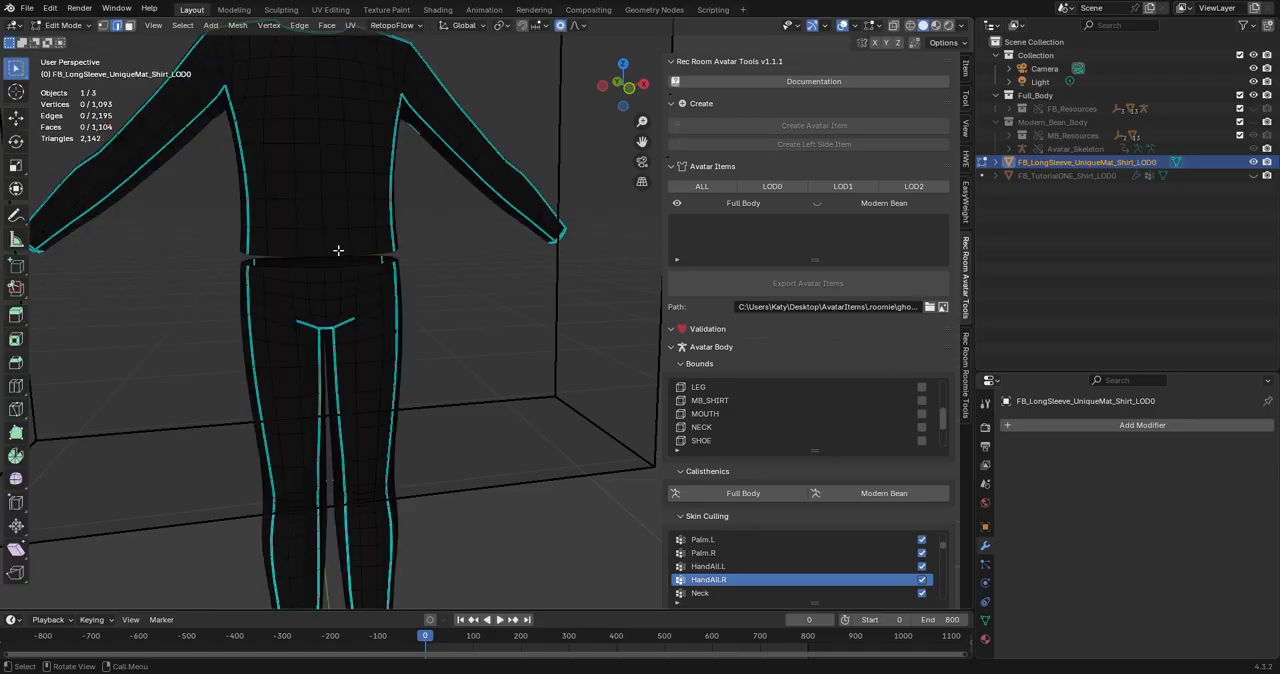
scroll(340, 255, up, 5)
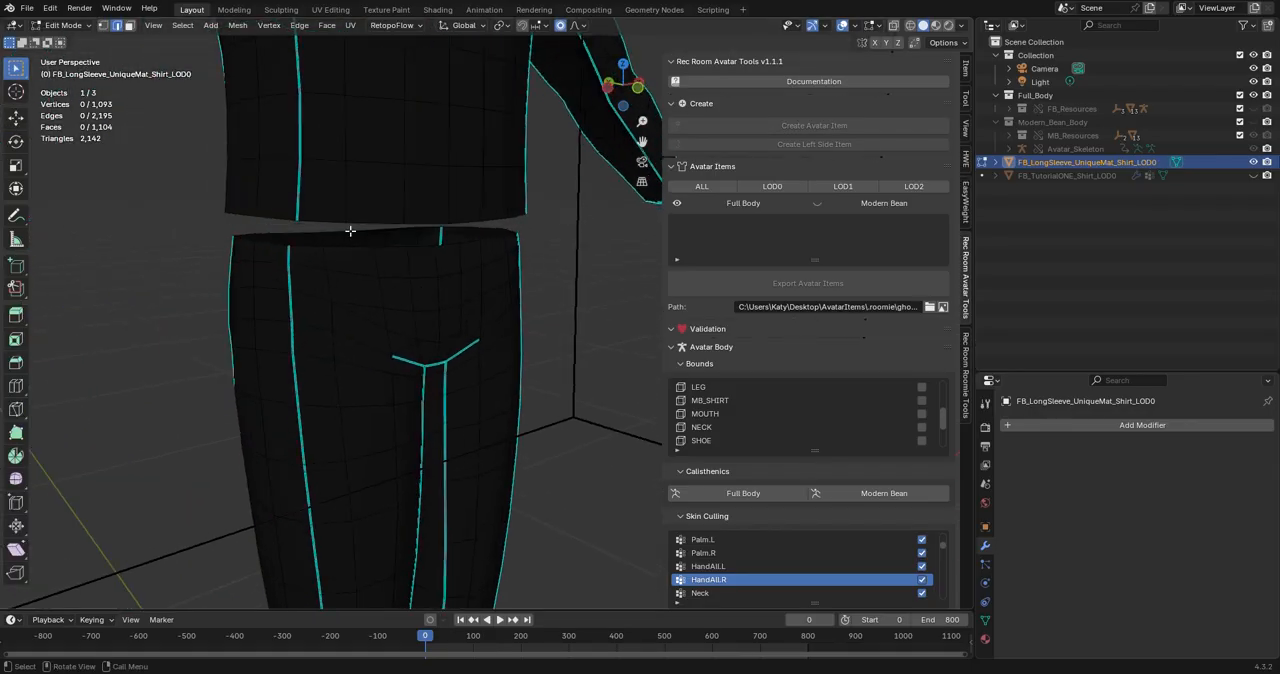
alt+click(320, 219)
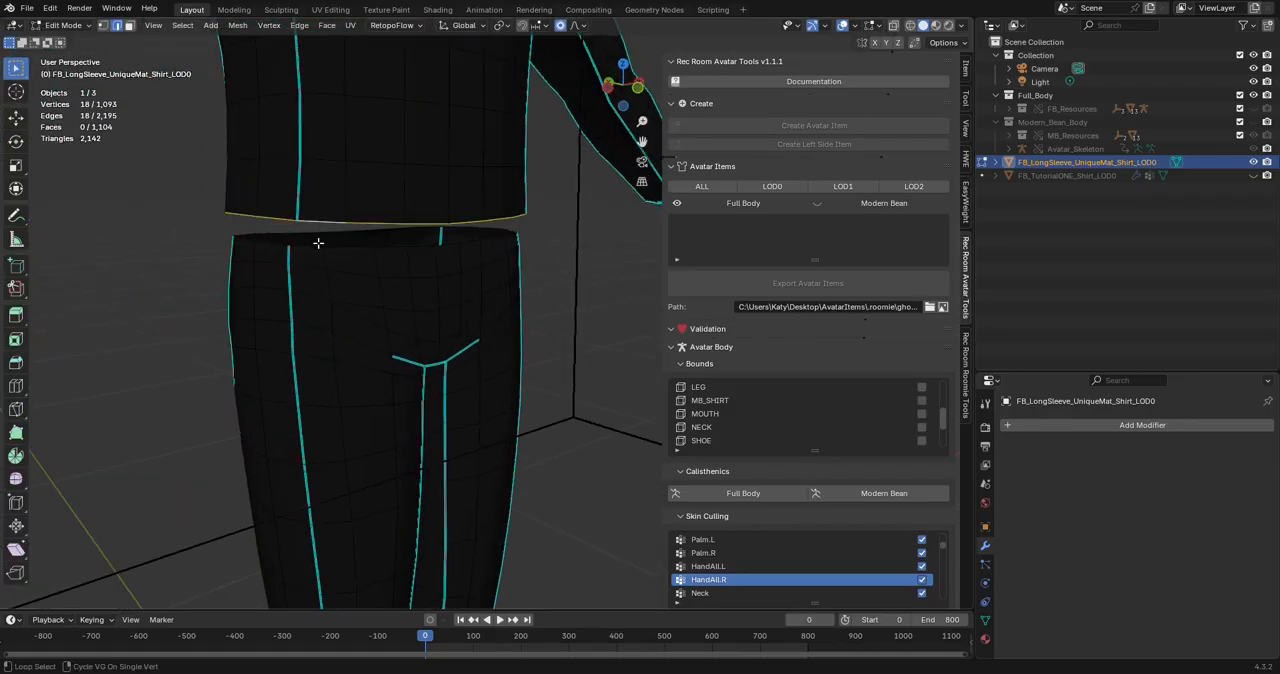
alt+shift+click(312, 244)
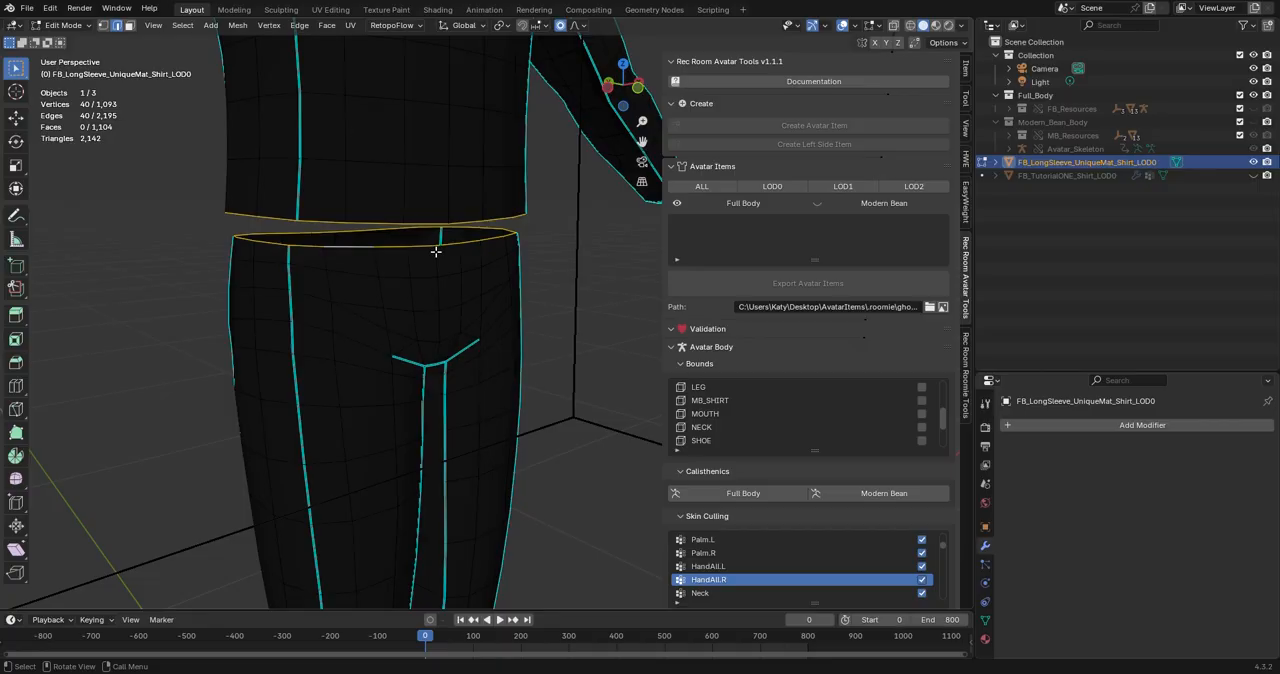
key(ctrl+e)
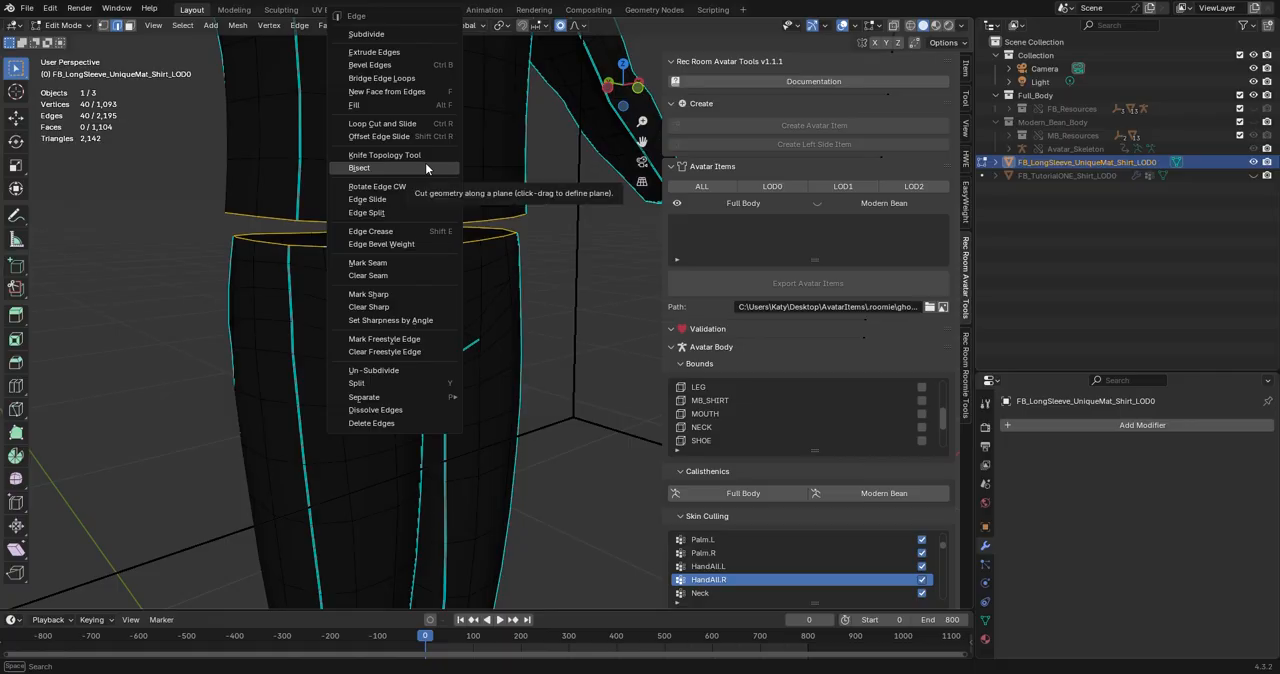
click(405, 82)
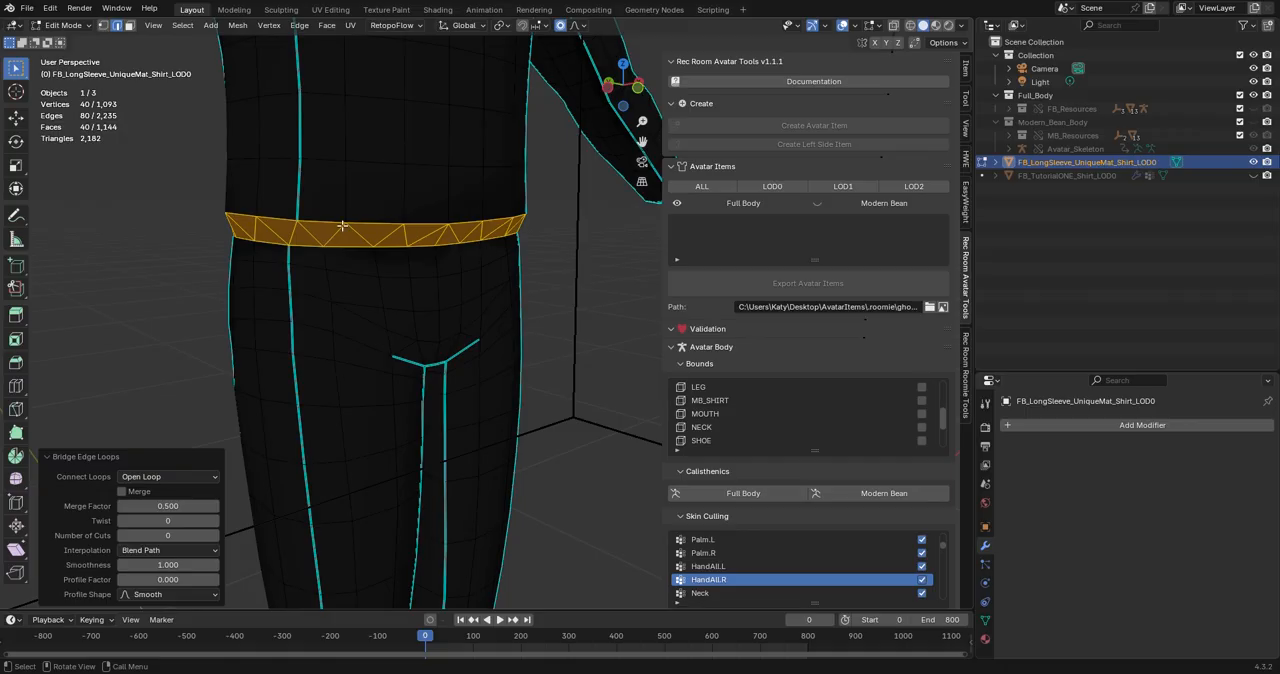
Mark the side edges of the bridged waist strip as sharp so they connect the shirt's and pants' sharp side lines.
middle_drag(400, 302, 326, 356)
key(Tab)
key(Tab)
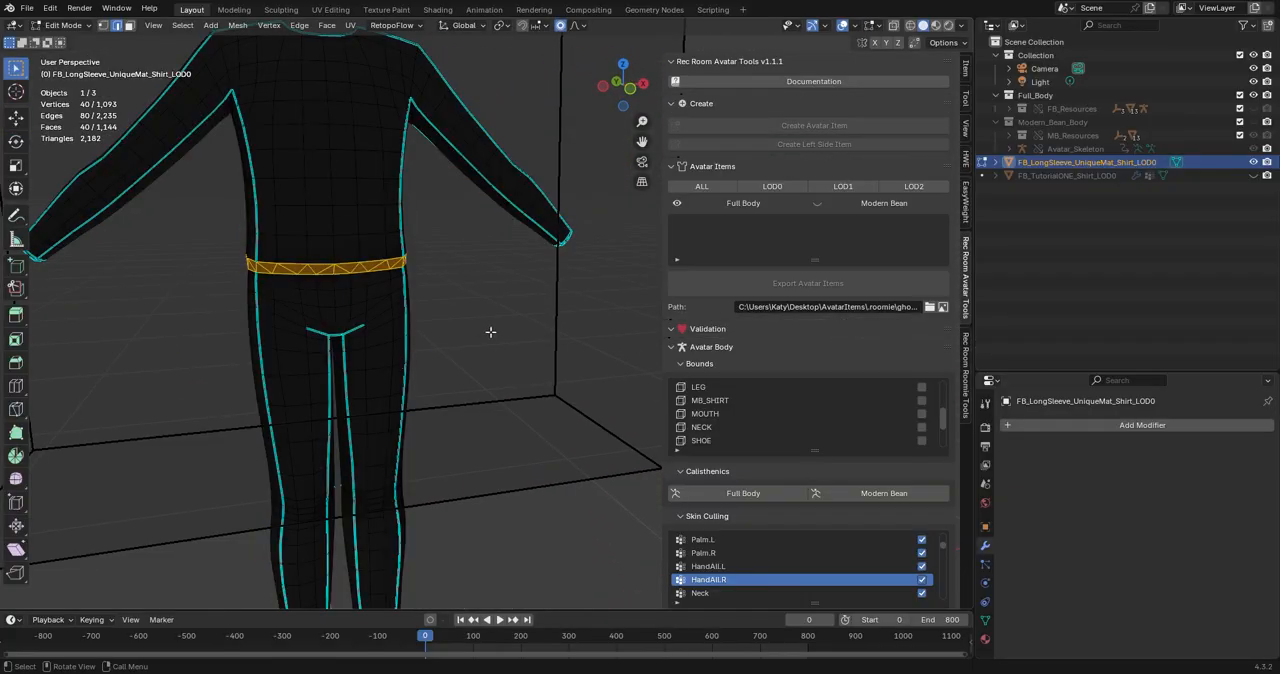
scroll(490, 332, up, 2)
mouse_move(470, 333)
middle_down()
mouse_move(517, 337)
mouse_move(486, 340)
middle_up()
scroll(425, 340, up, 2)
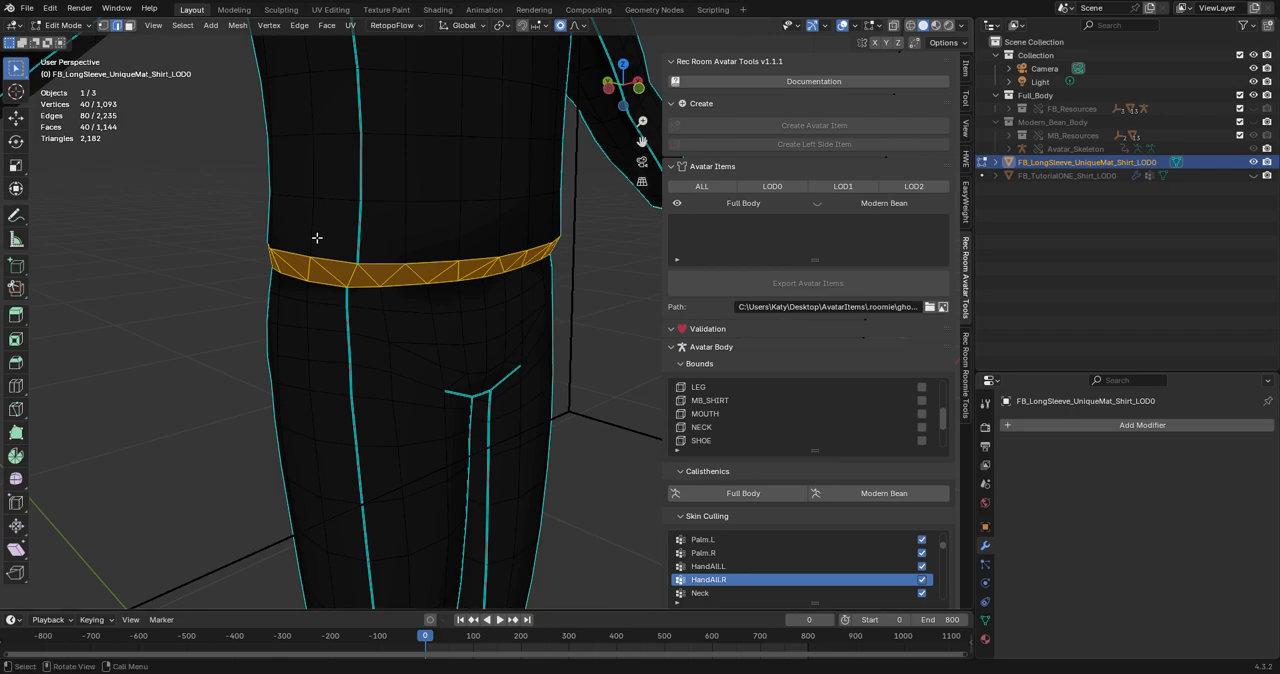
click(350, 275)
shift+middle_drag(355, 276, 458, 332)
shift+click(437, 279)
shift+click(392, 262)
middle_drag(392, 262, 517, 269)
scroll(517, 269, up, 2)
shift+click(437, 206)
right_click(466, 247)
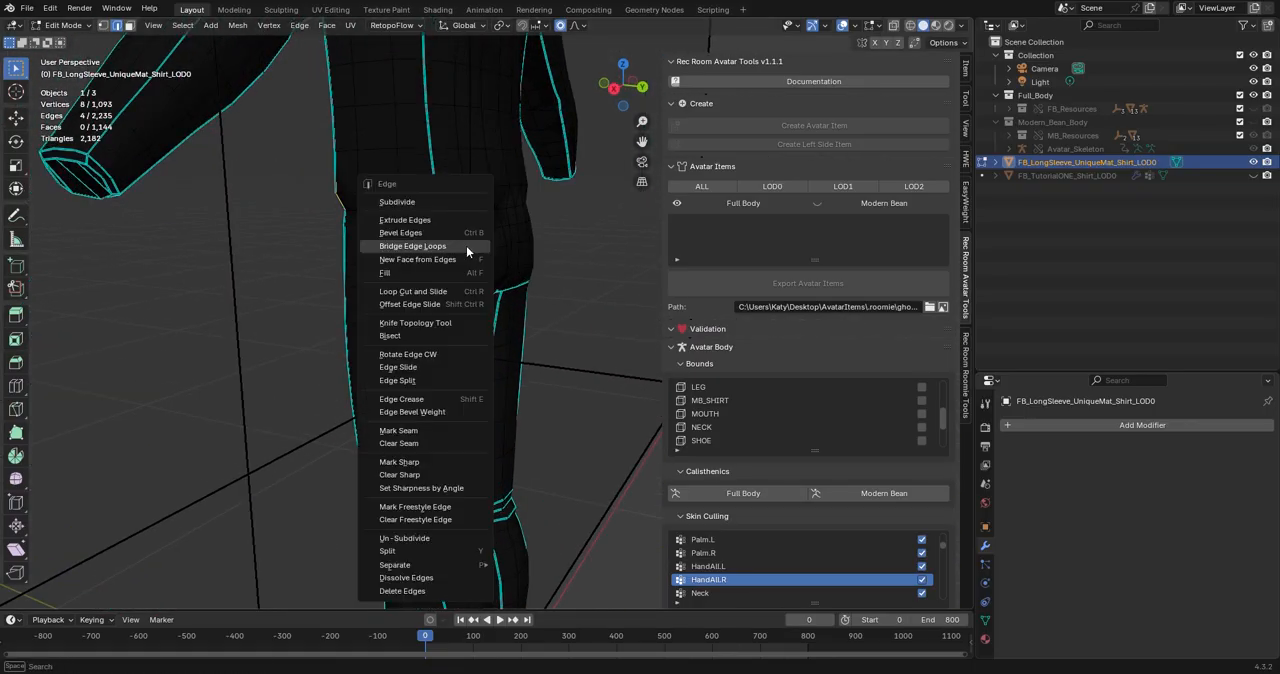
click(423, 461)
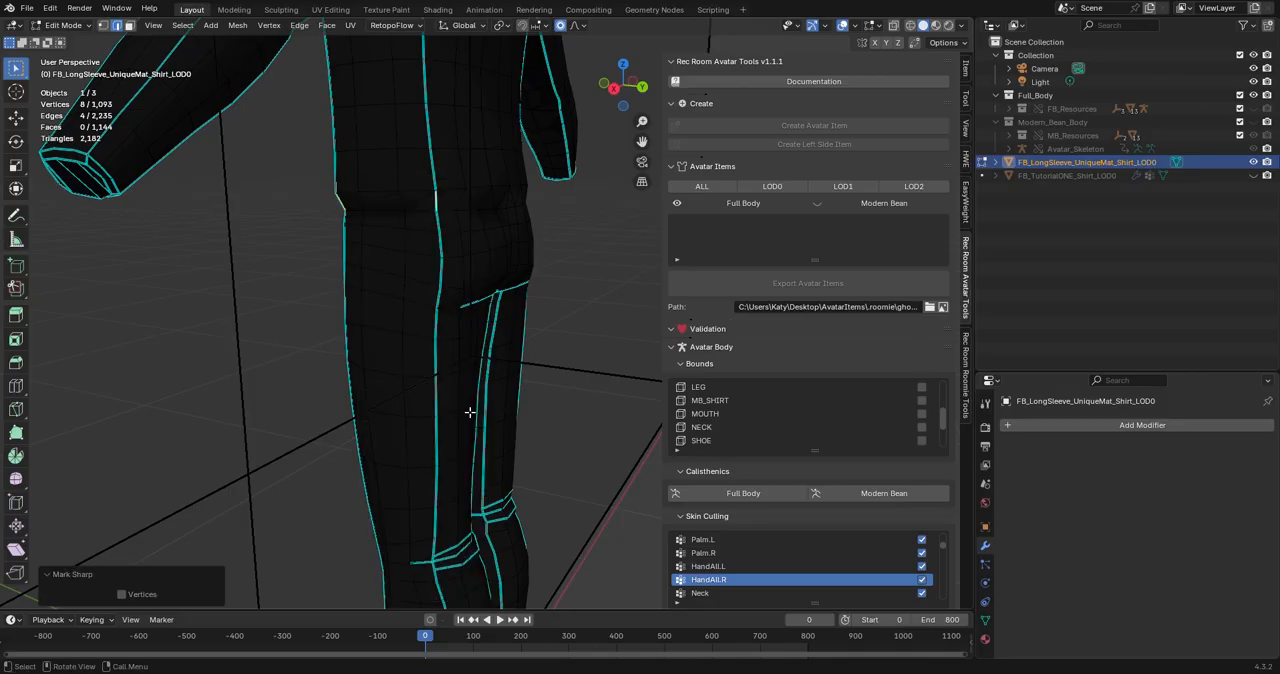
Clear the joined outfit mesh's custom split normals data and add it again.
click(985, 621)
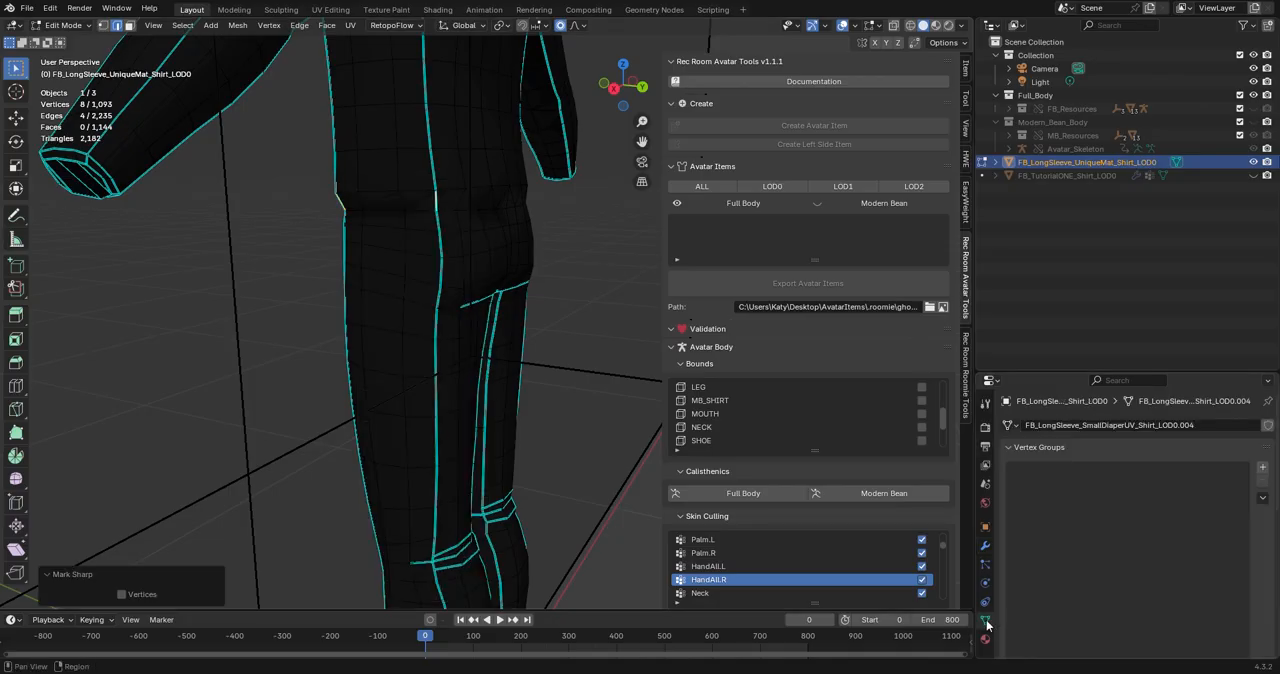
scroll(1027, 573, down, 4)
scroll(1086, 565, down, 3)
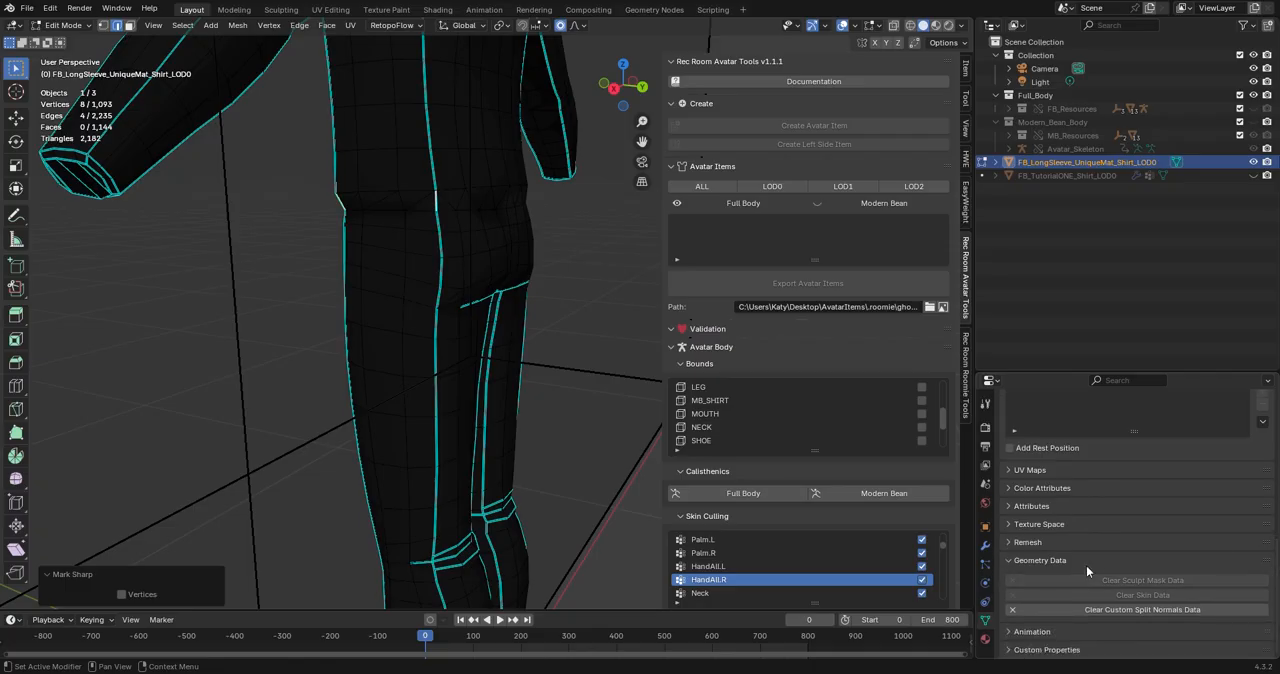
click(1130, 610)
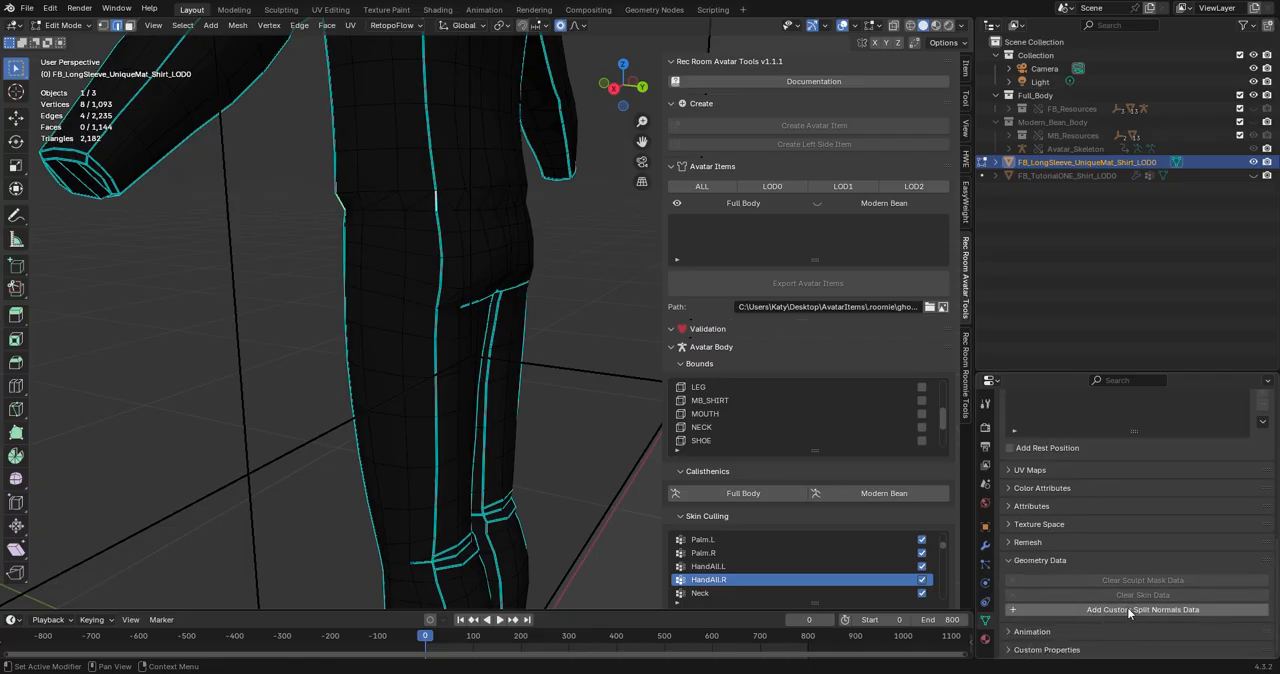
click(1130, 610)
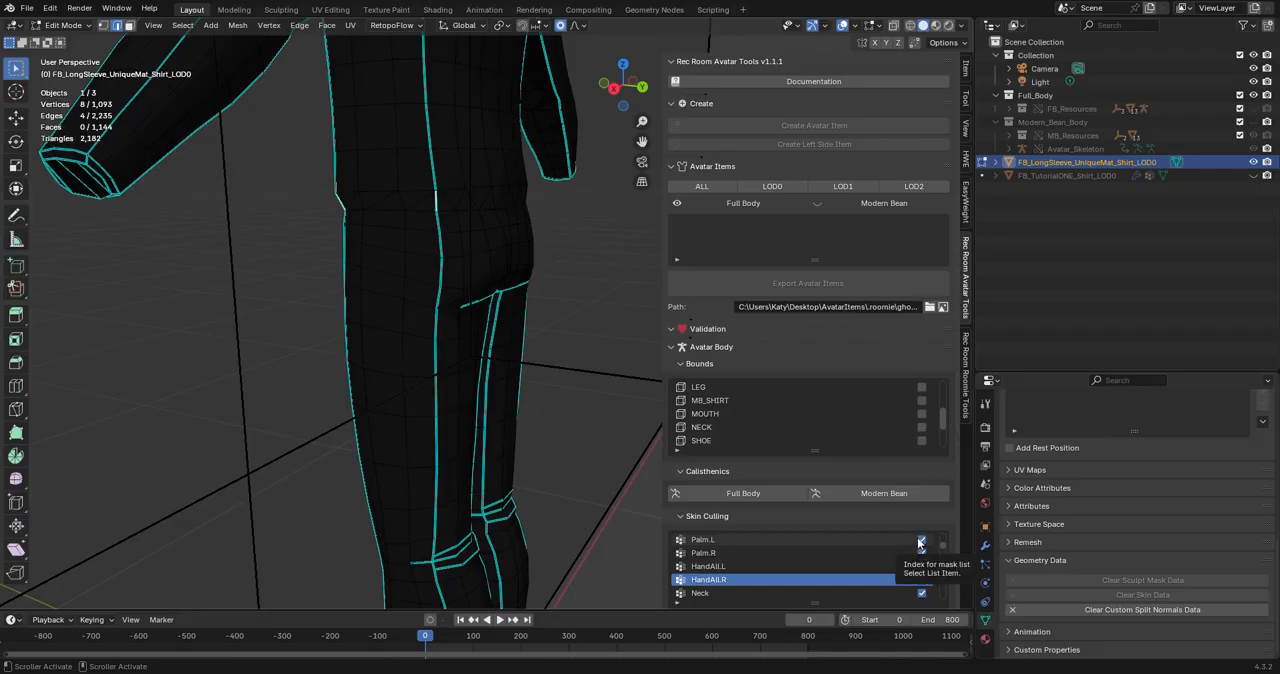
Examine the joined outfit's shading around the waist in Object Mode from the front, side and back.
middle_drag(540, 360, 459, 351)
middle_drag(549, 370, 571, 346)
key(Tab)
scroll(397, 359, down, 3)
mouse_move(397, 359)
middle_down()
mouse_move(674, 381)
mouse_move(671, 370)
mouse_move(243, 357)
mouse_move(120, 374)
mouse_move(397, 344)
mouse_move(459, 355)
mouse_move(307, 369)
mouse_move(618, 371)
mouse_move(423, 380)
mouse_move(415, 347)
middle_up()
middle_drag(434, 283, 356, 253)
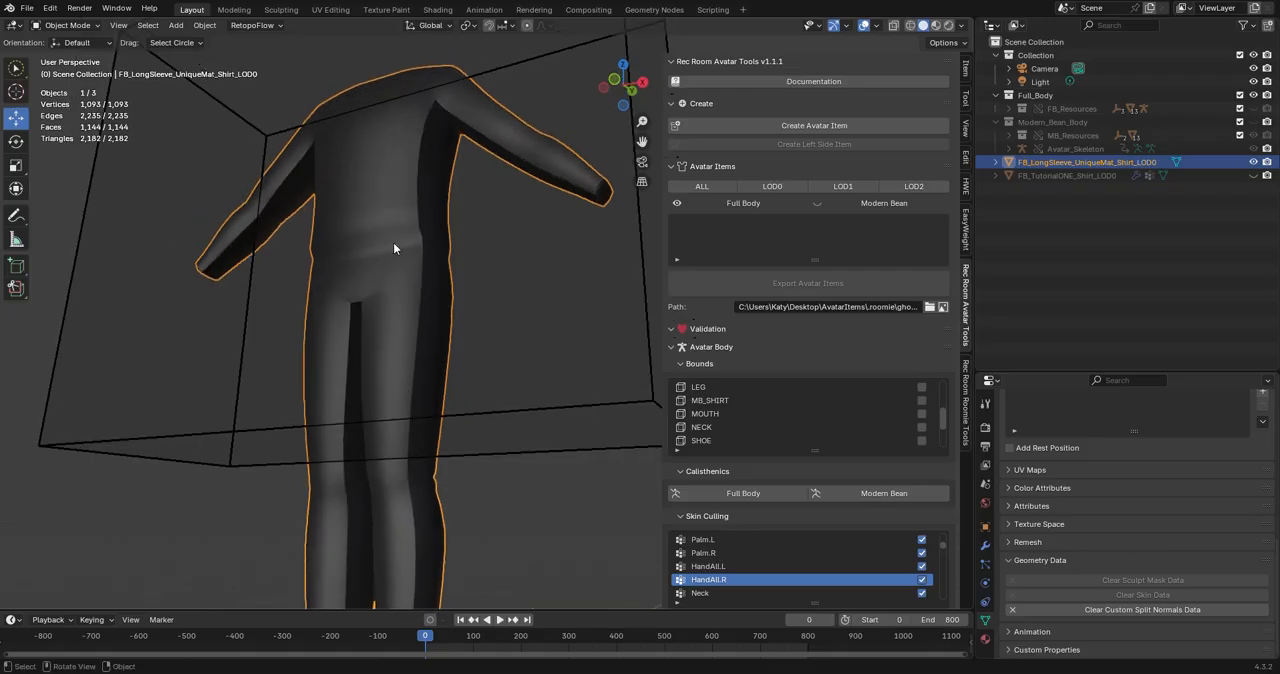
middle_drag(394, 248, 368, 253)
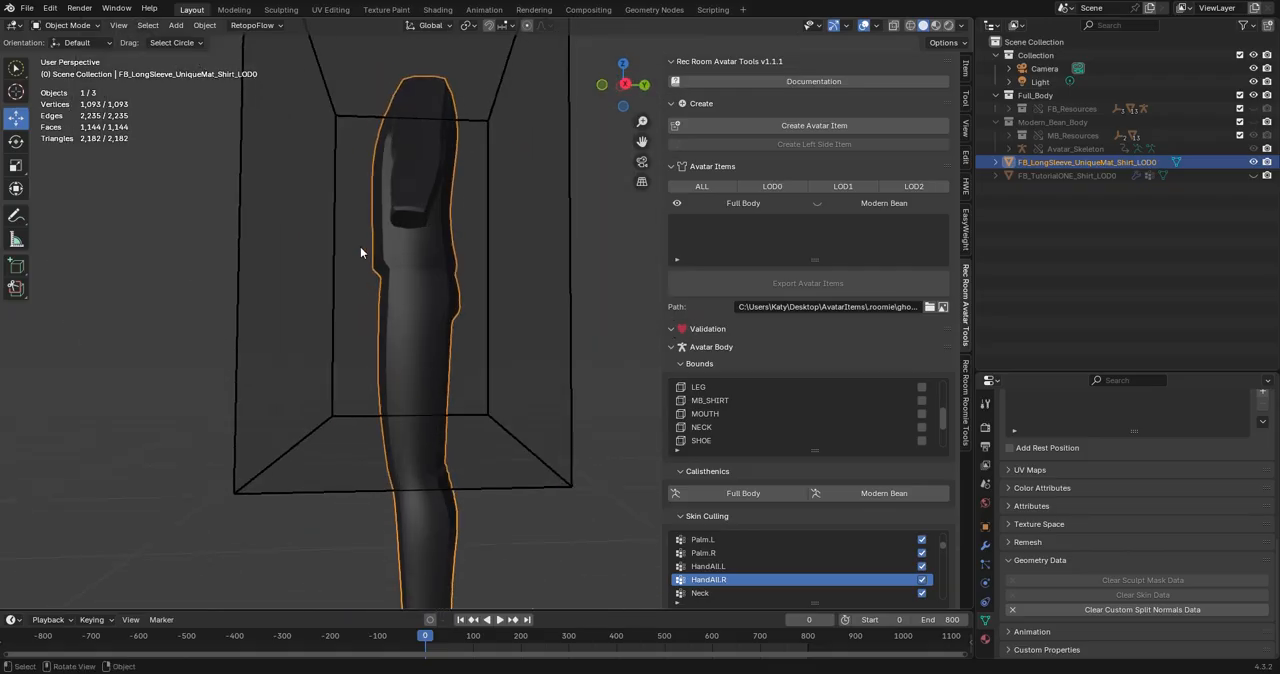
middle_drag(420, 311, 509, 330)
scroll(491, 334, down, 2)
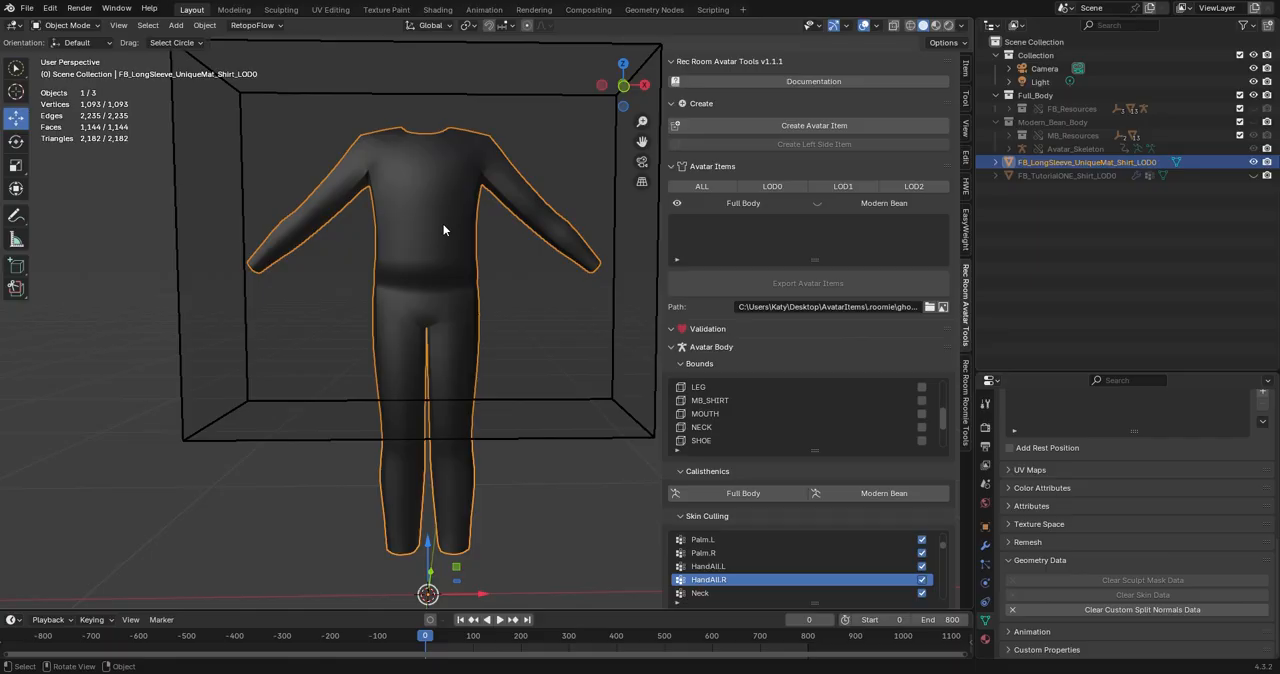
Enable X-axis mirror editing for the joined outfit mesh in Edit Mode.
key(Tab)
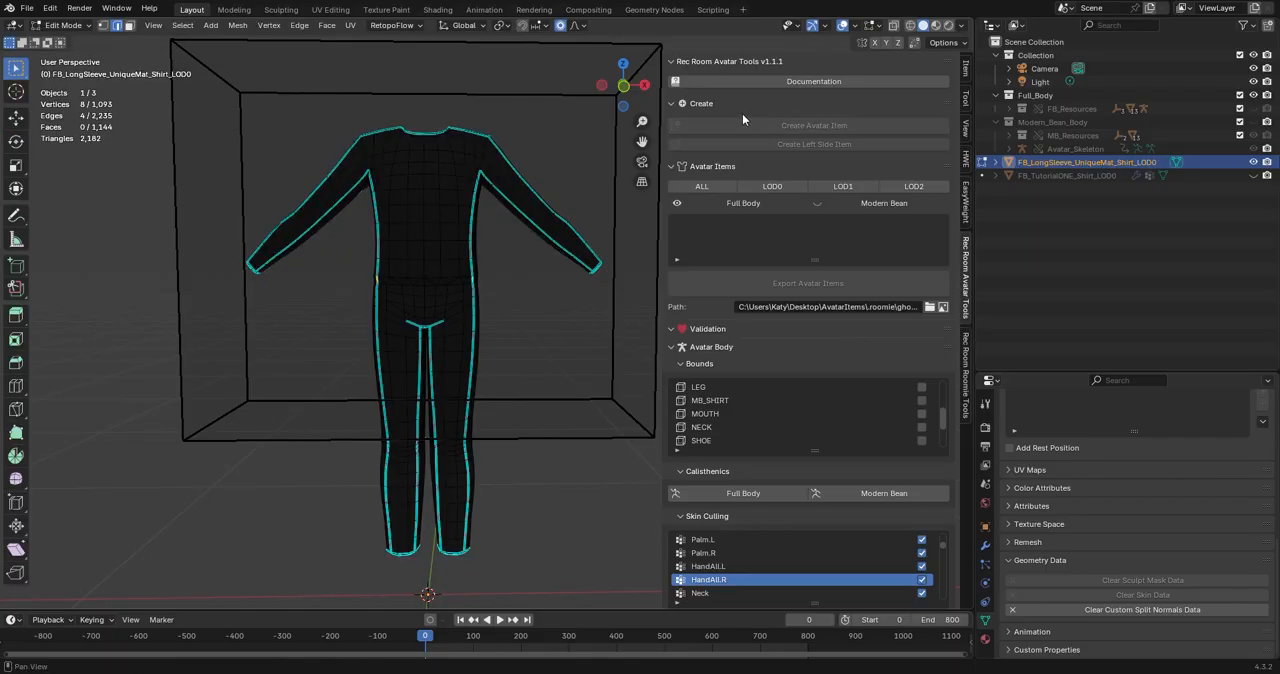
click(873, 43)
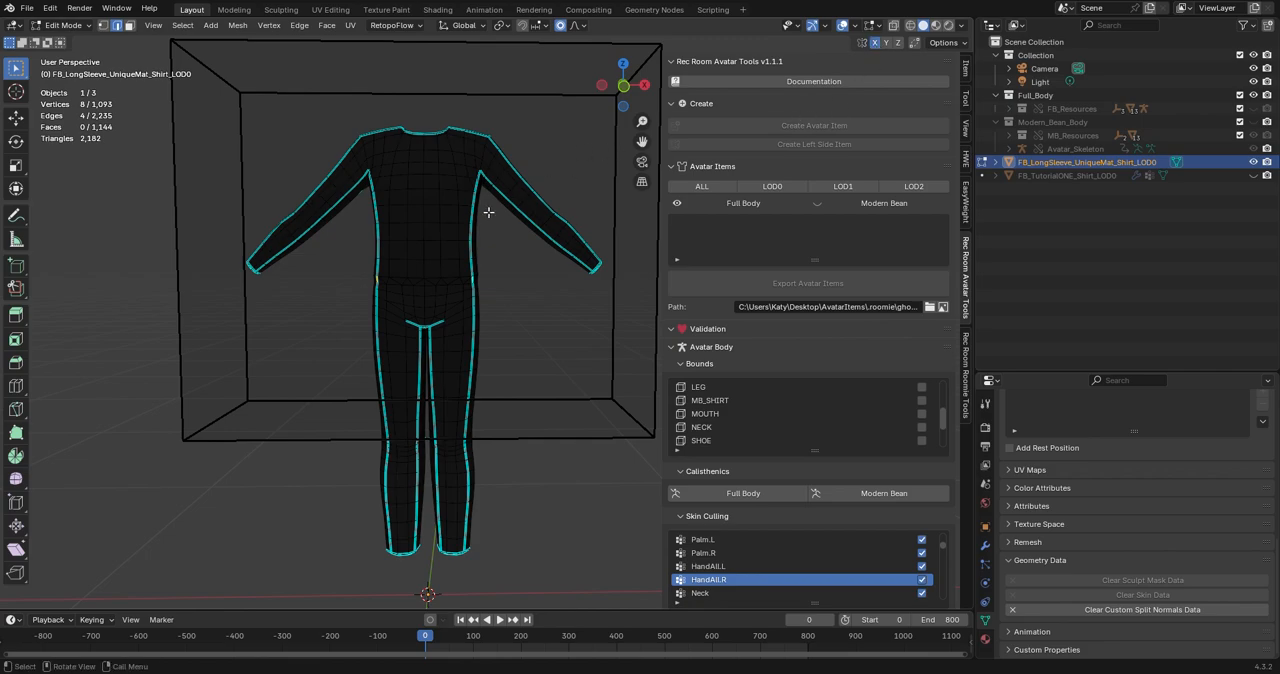
scroll(490, 210, up, 2)
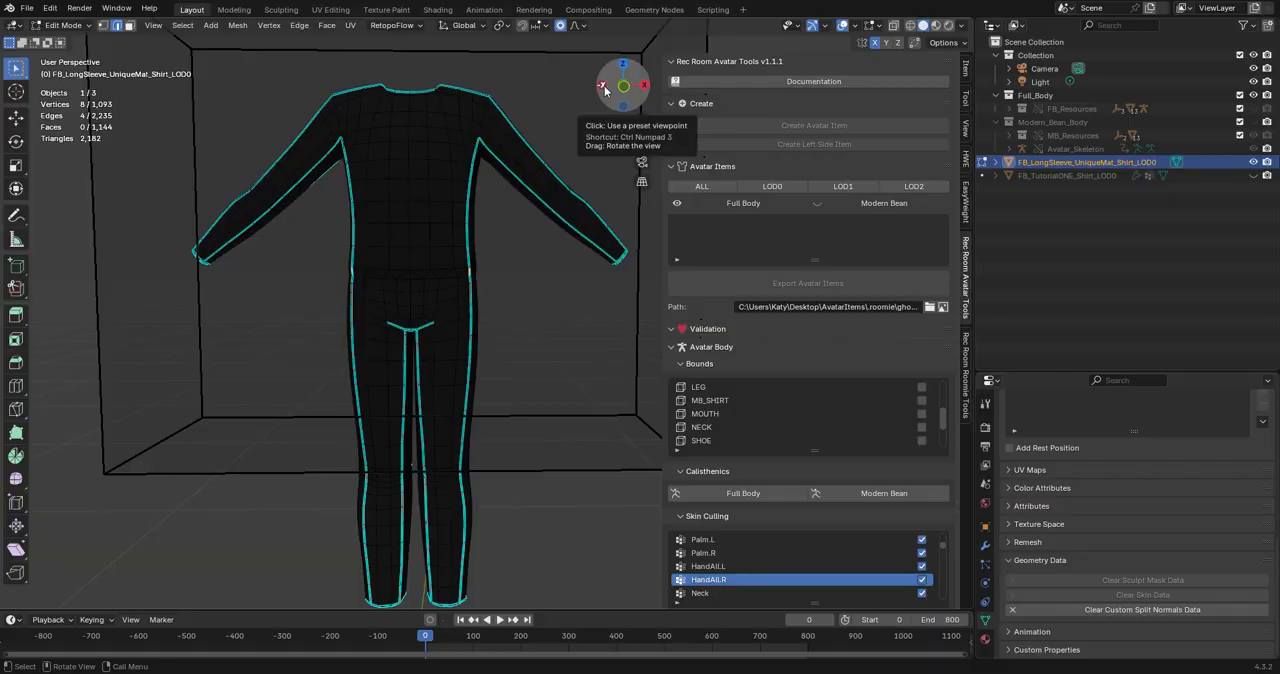
middle_drag(508, 334, 335, 277)
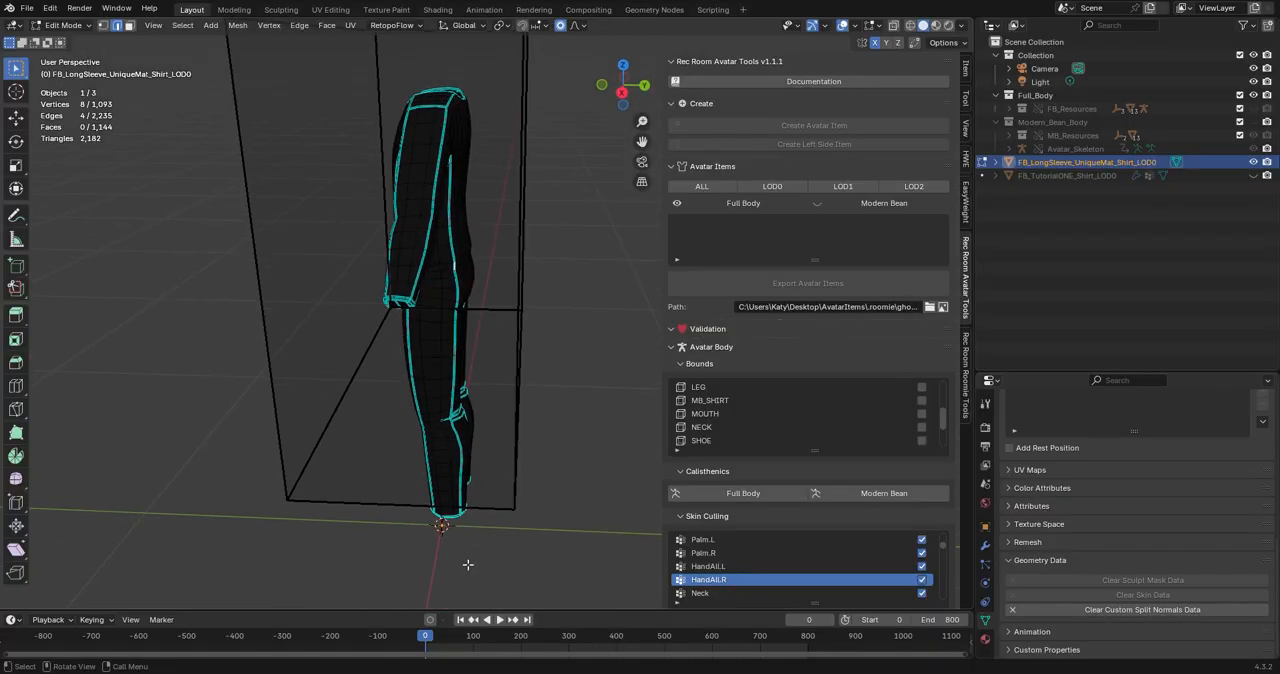
middle_drag(426, 353, 610, 325)
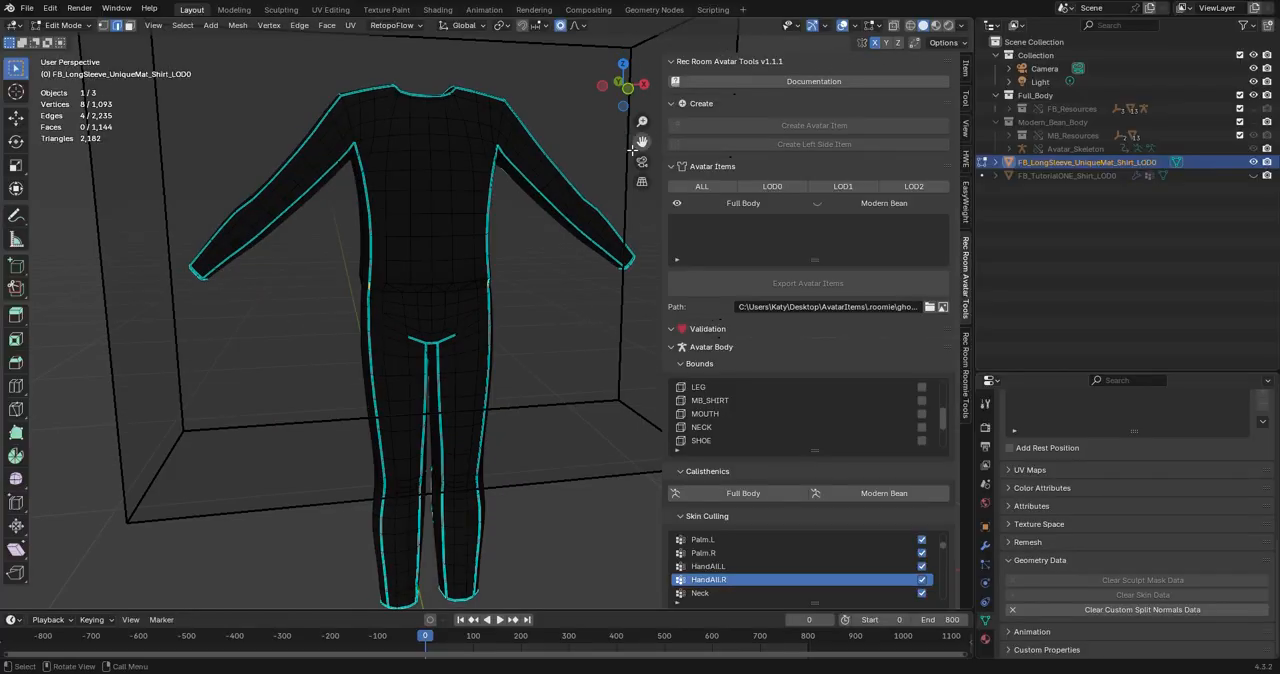
middle_drag(585, 168, 519, 177)
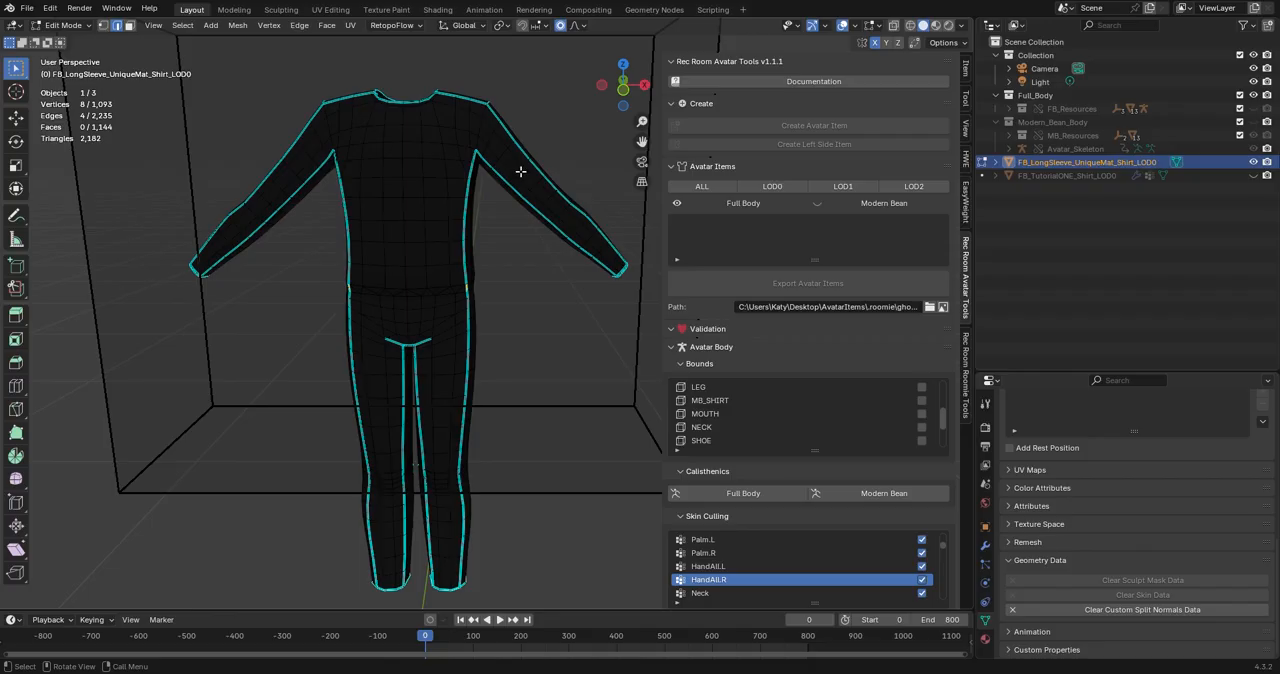
Scale the upper-arm edge loop by about 1.413 with smooth, connected proportional editing at size 0.125.
alt+click(520, 172)
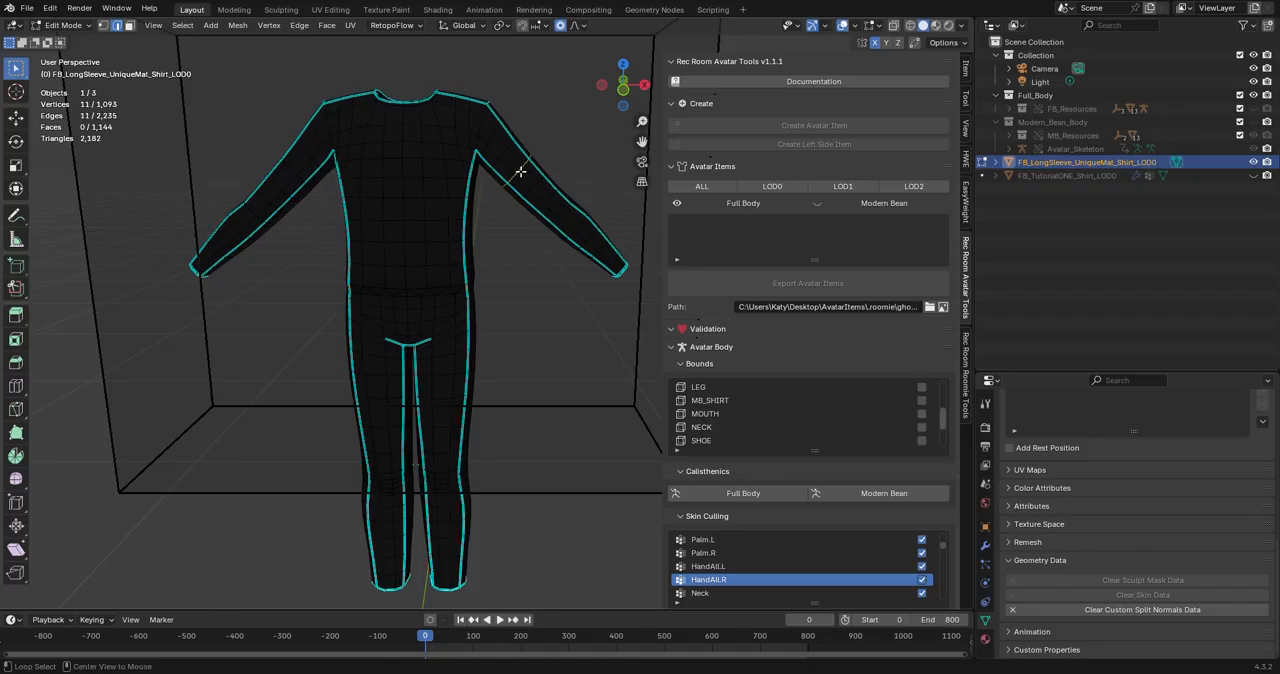
key(s)
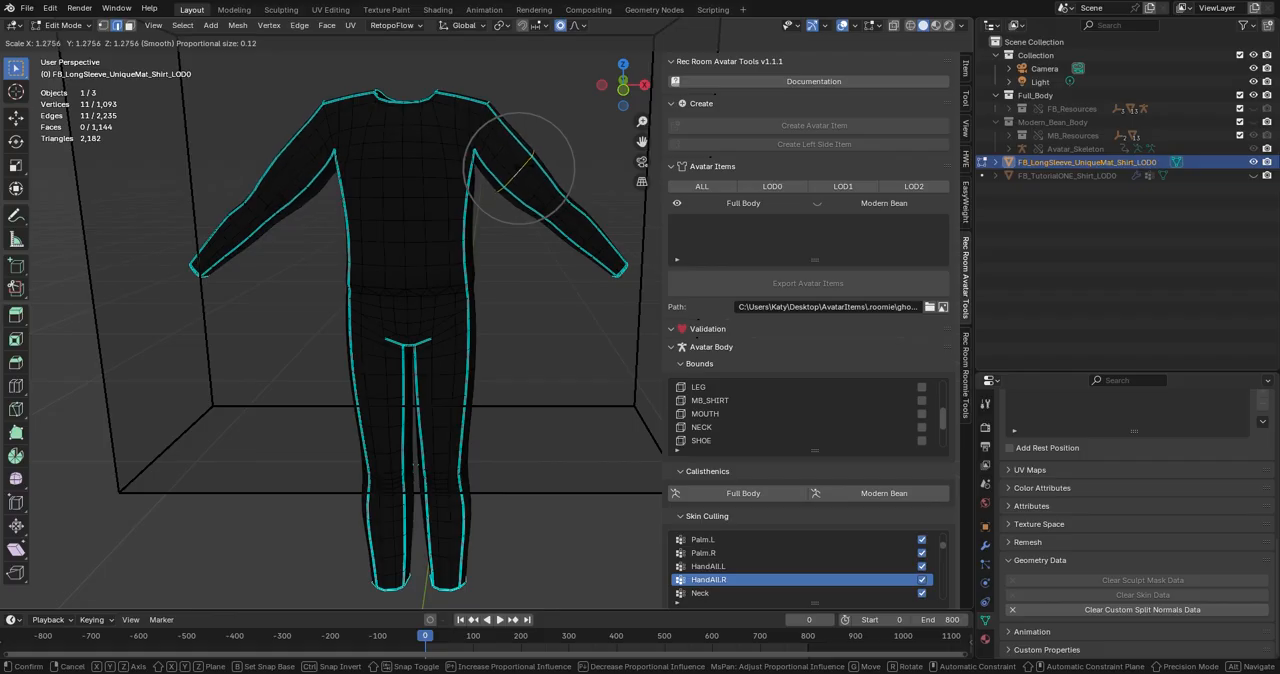
click(525, 168)
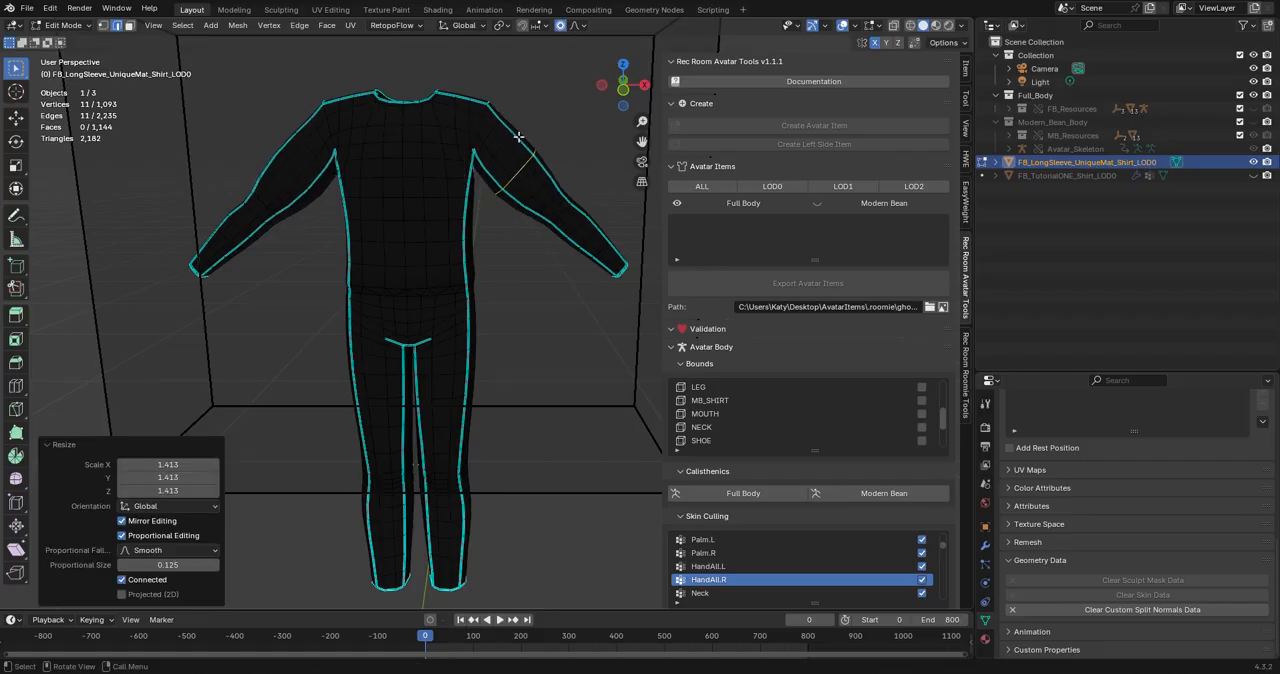
key(s)
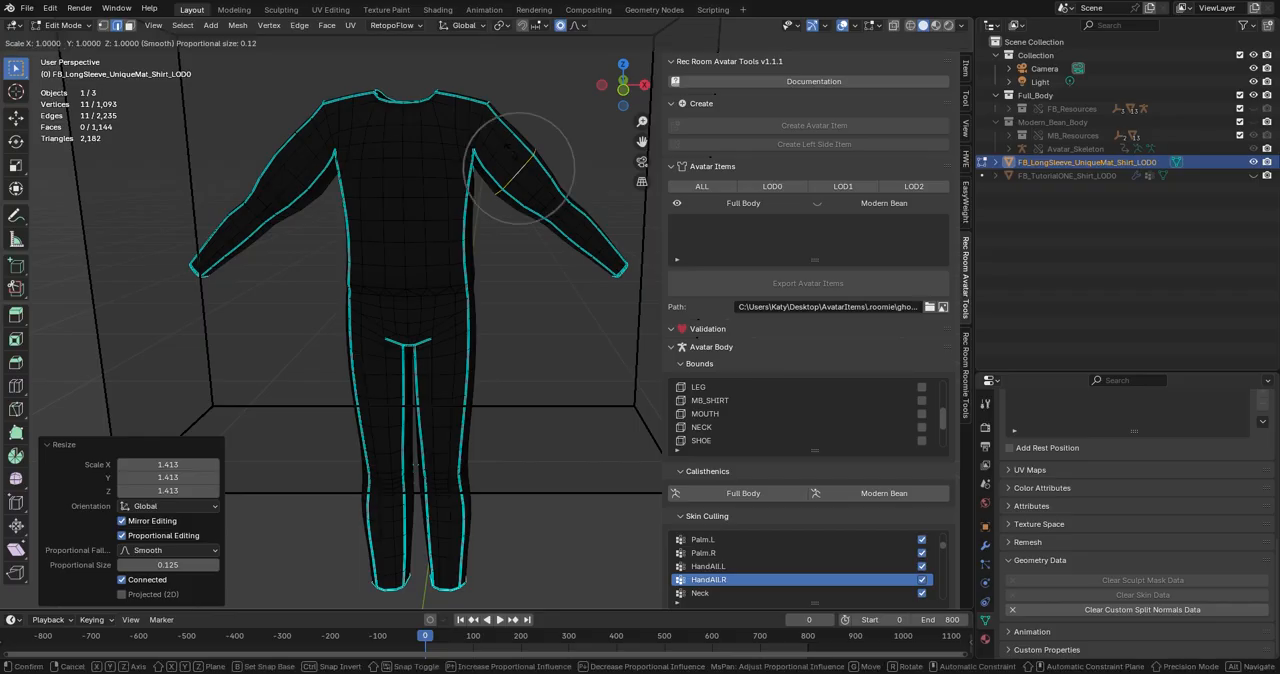
scroll(535, 150, up, 3)
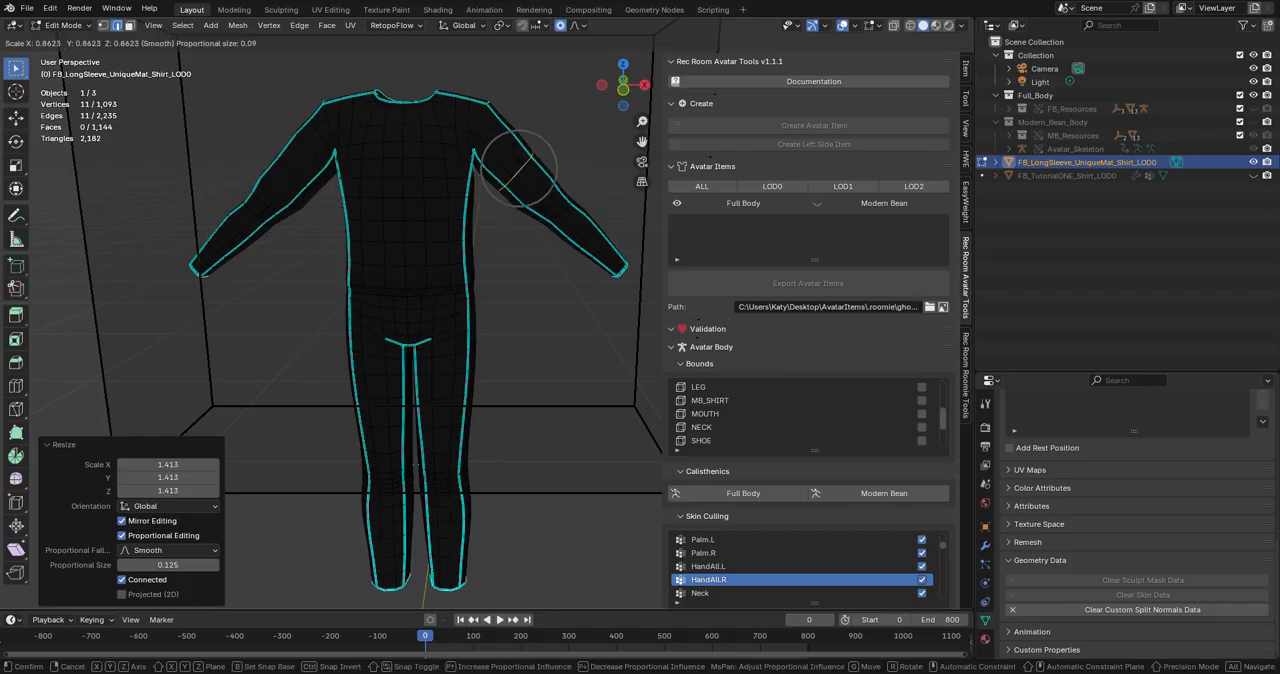
scroll(528, 157, down, 9)
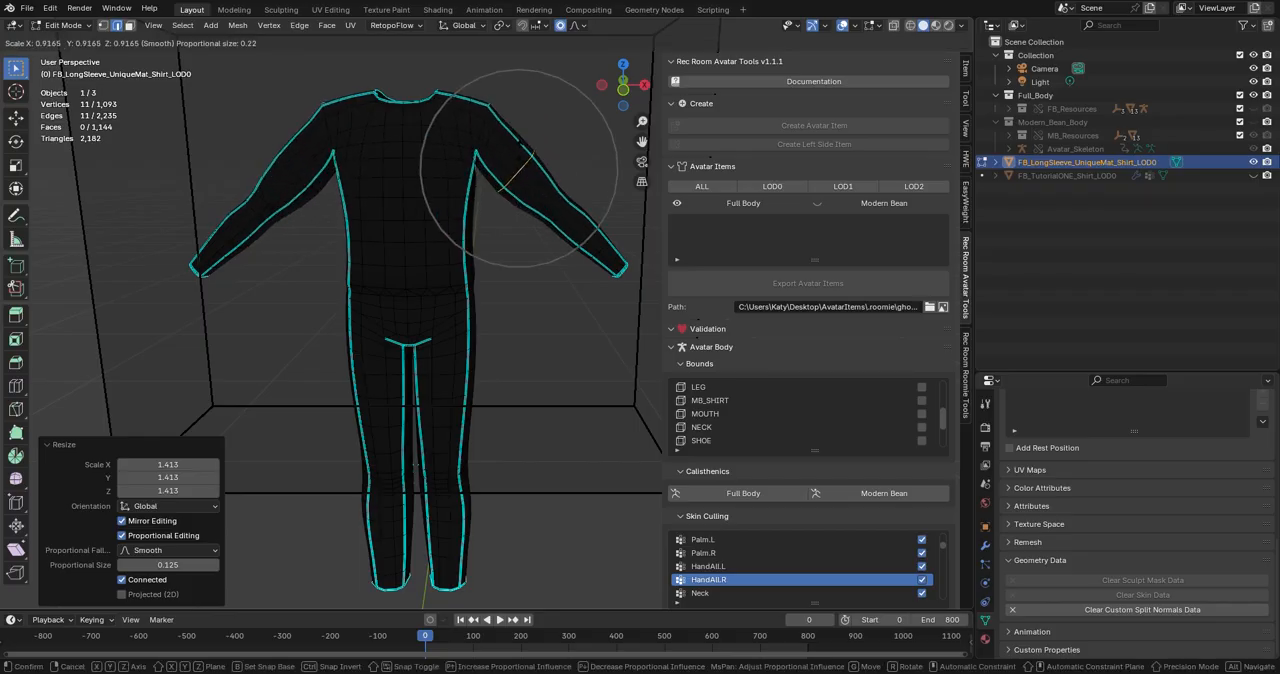
key(Escape)
Hide the joined long-sleeve outfit and show the finished hoodie jumpsuit FB_TutorialONE_Shirt_LOD0 in its place.
scroll(451, 209, down, 2)
middle_drag(451, 209, 508, 220)
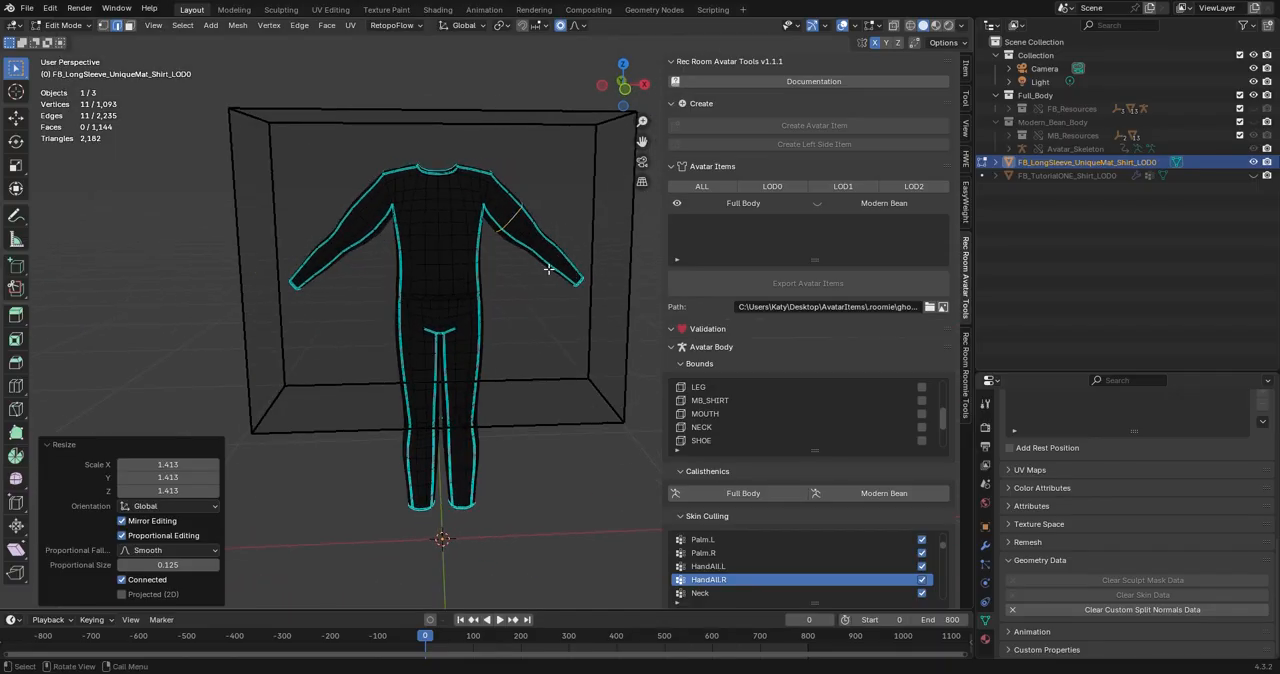
middle_drag(430, 278, 482, 272)
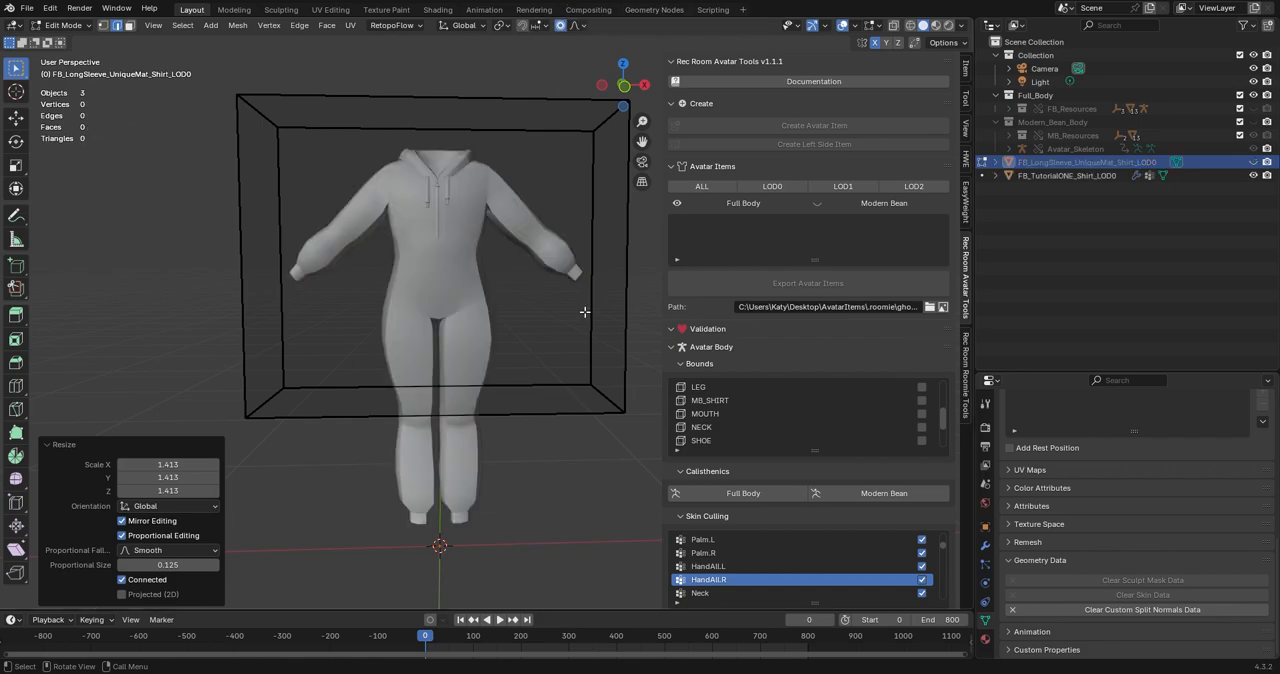
middle_drag(560, 436, 521, 363)
scroll(530, 395, up, 2)
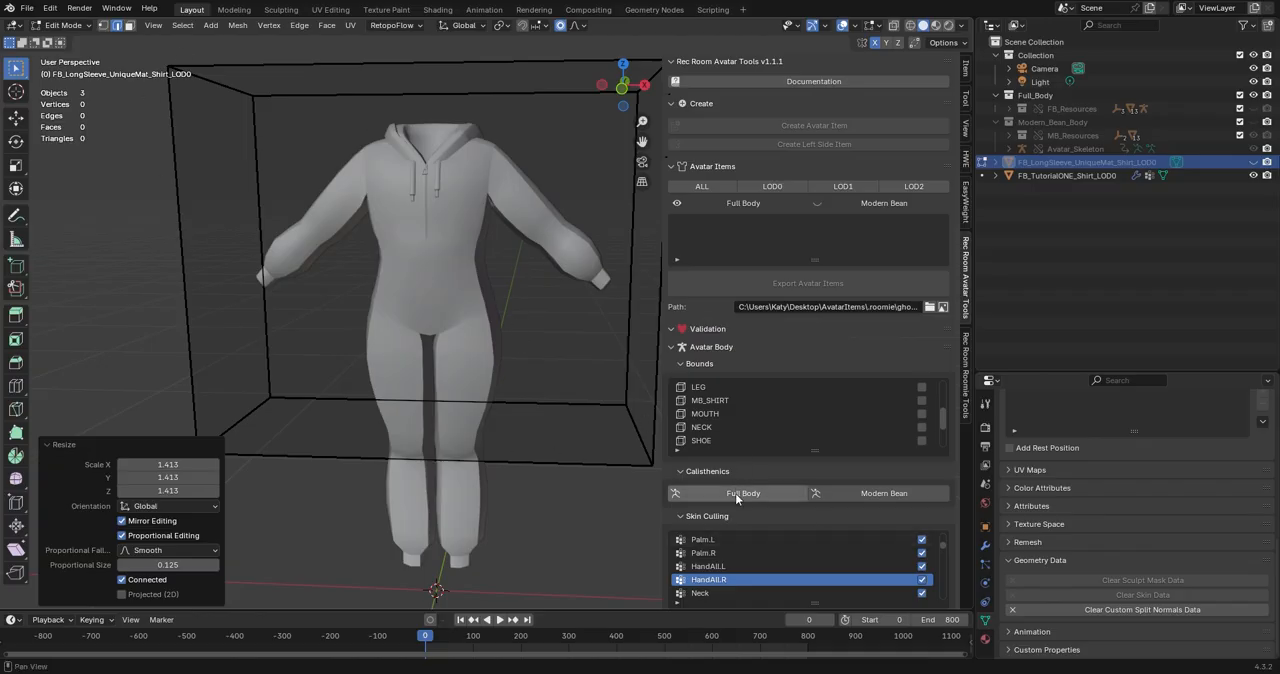
Check the hoodie jumpsuit's fit against the FB_SHIRT bounds box from the front and side.
scroll(732, 497, down, 2)
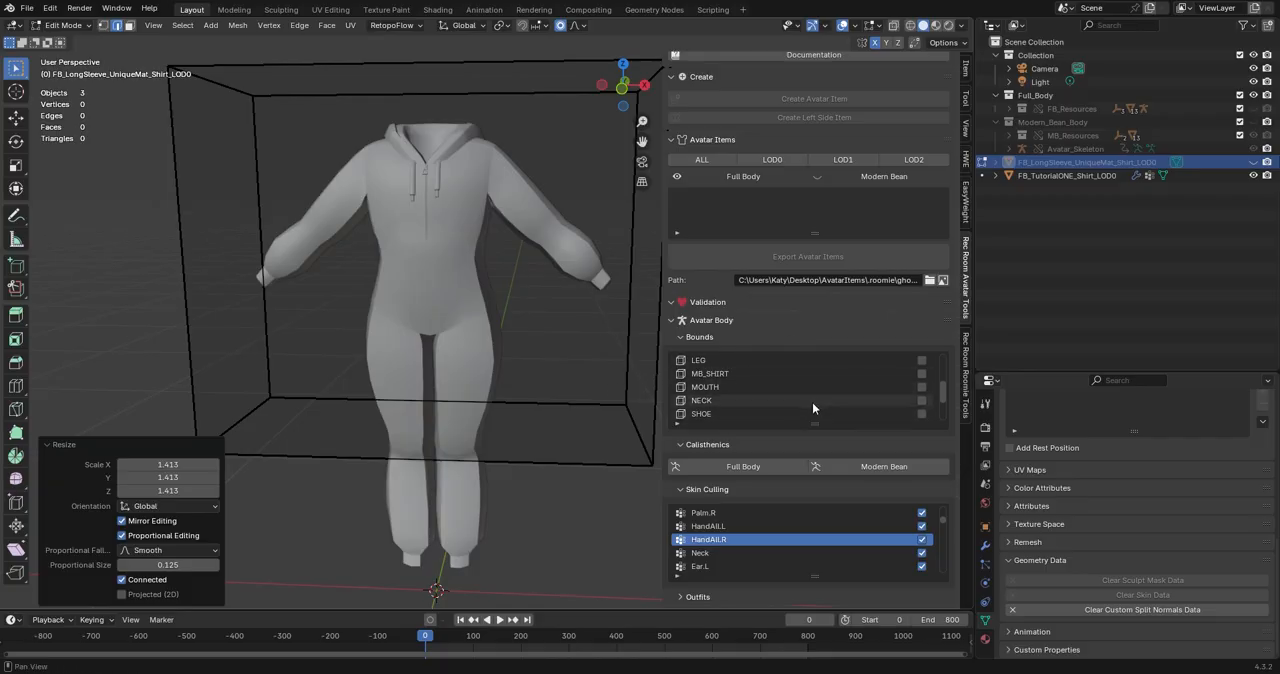
scroll(815, 401, up, 4)
scroll(815, 401, up, 1)
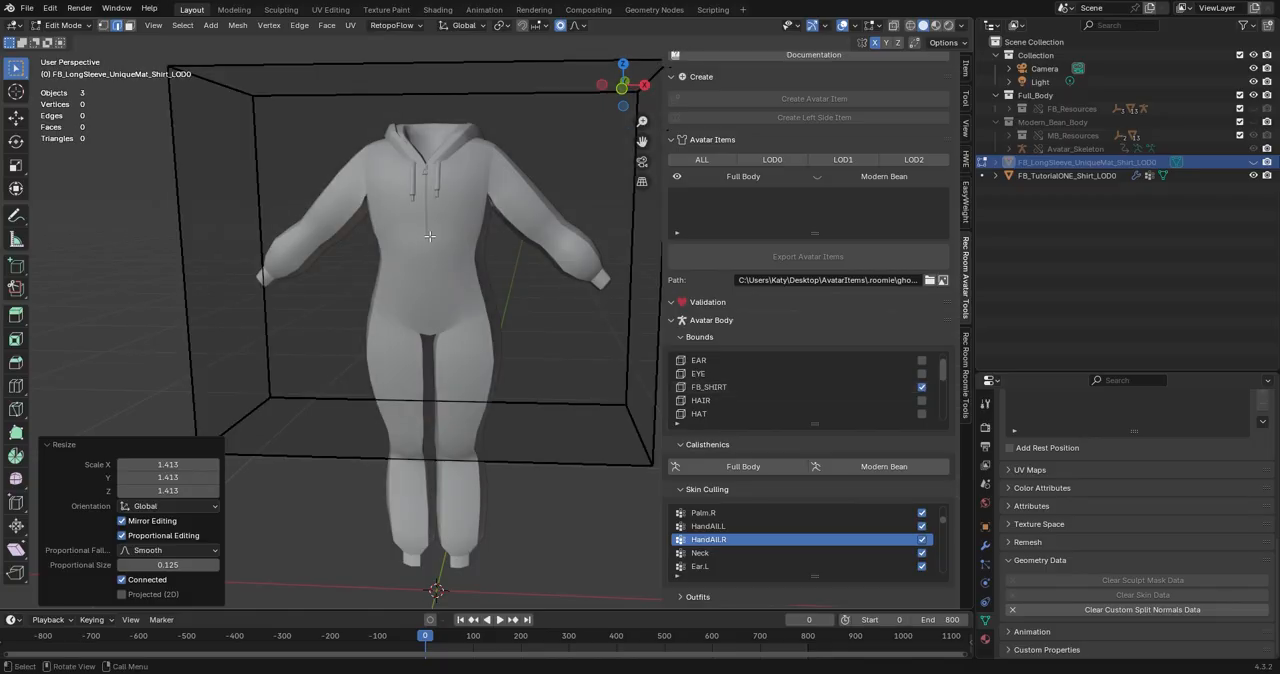
middle_drag(387, 279, 298, 192)
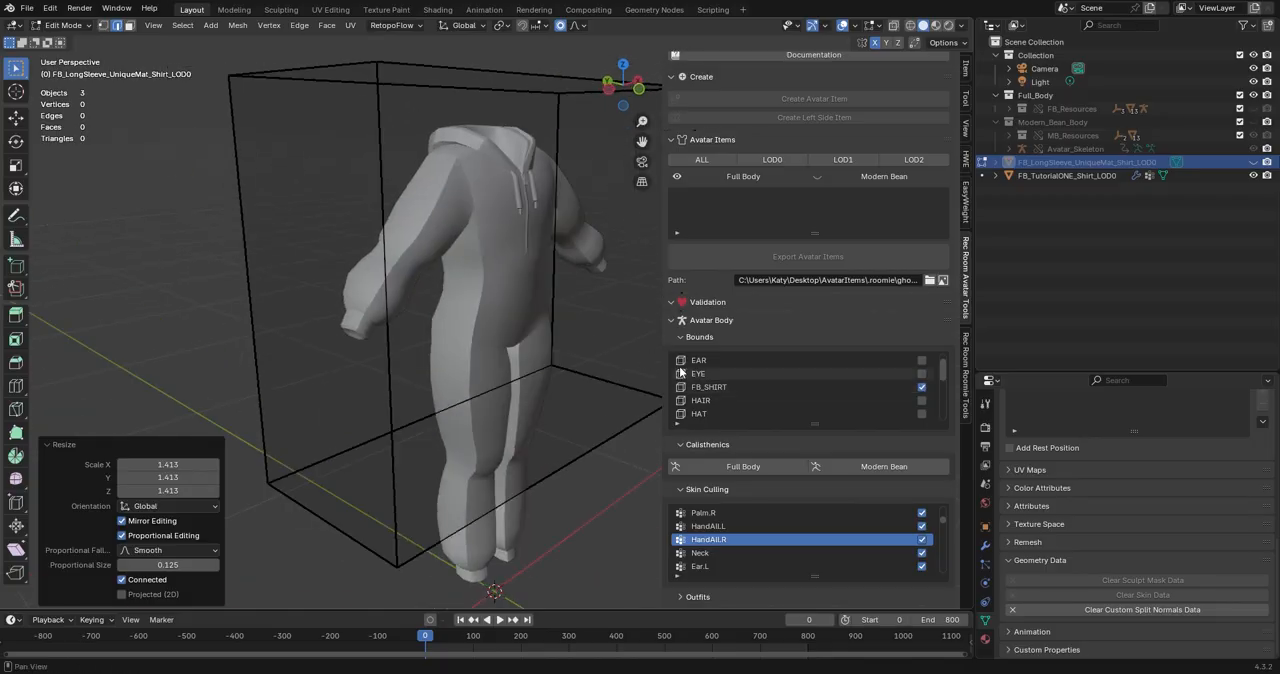
middle_drag(558, 145, 481, 280)
scroll(458, 282, down, 3)
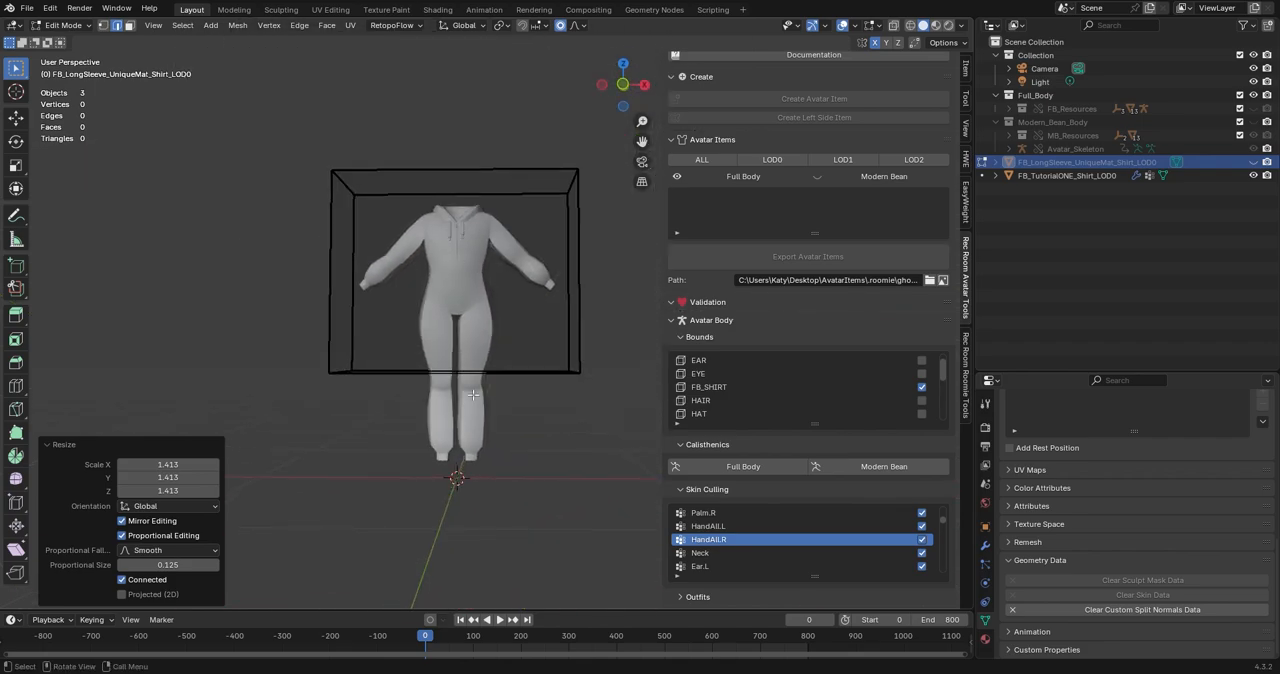
scroll(474, 345, up, 1)
scroll(474, 345, up, 2)
middle_drag(474, 345, 510, 340)
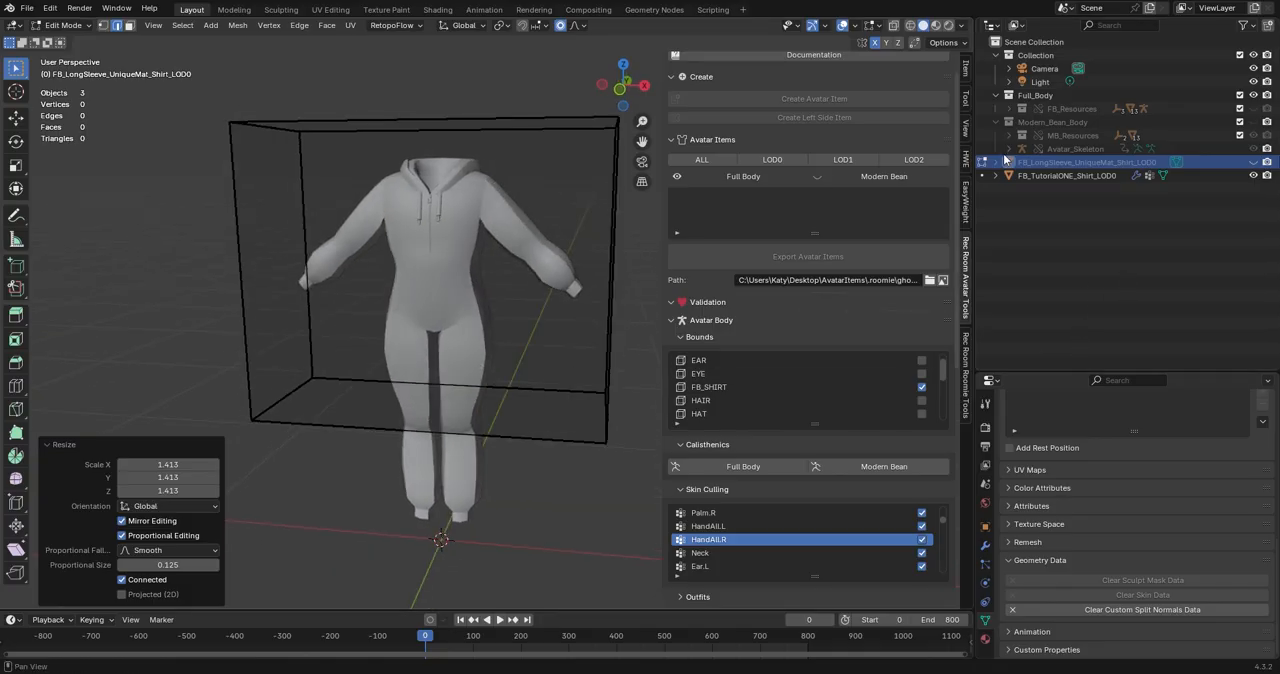
Create a Full Body avatar item of type Shirt, named FB_TutorialONE_Shirt, from the FB_TutorialONE_Shirt_LOD0 mesh in Object Mode.
click(1067, 176)
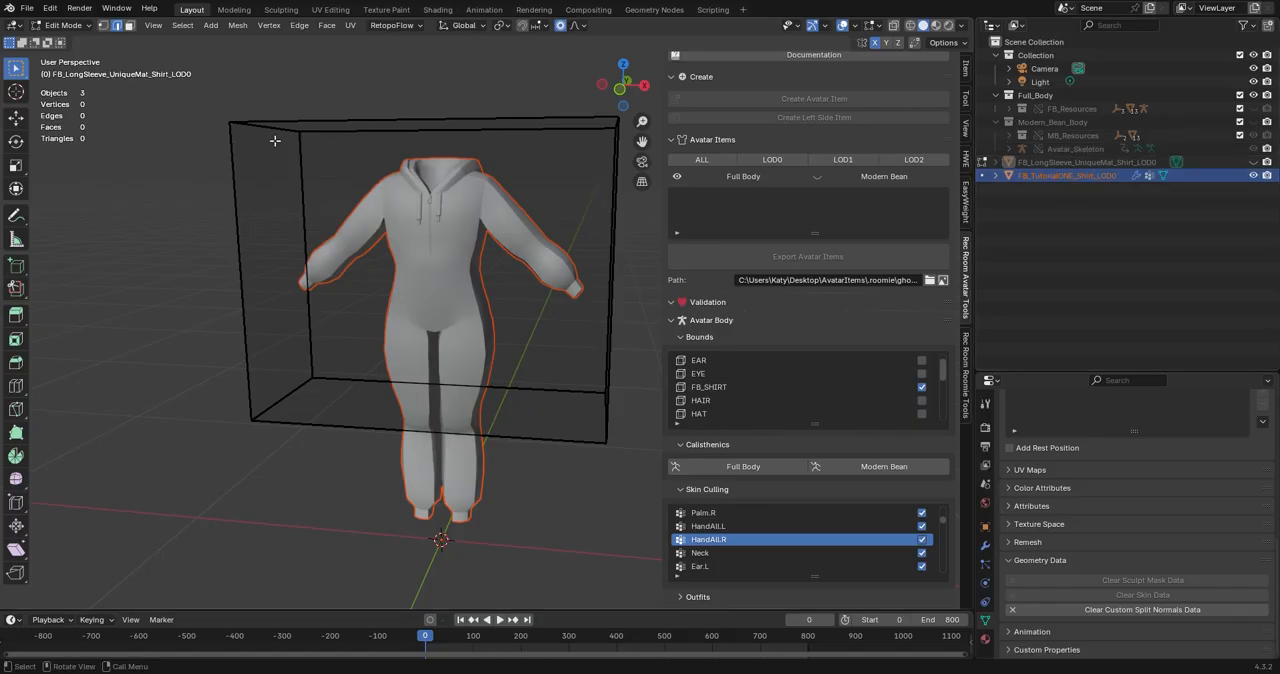
key(Tab)
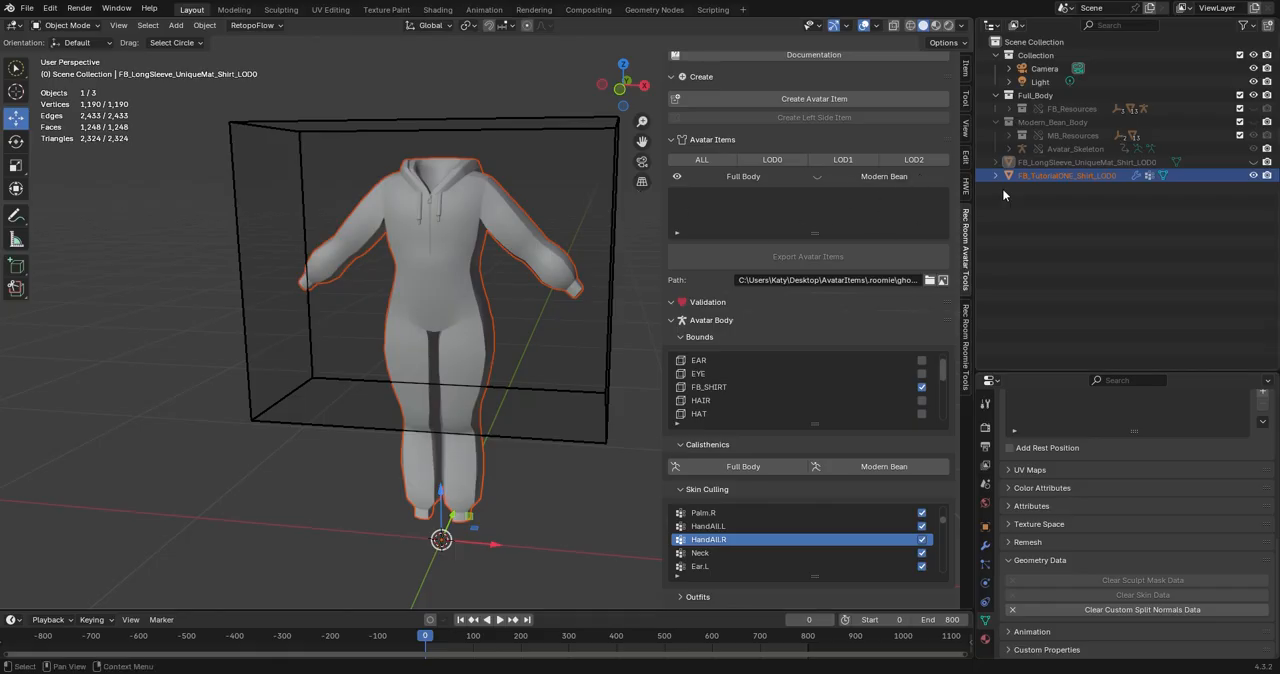
click(1039, 177)
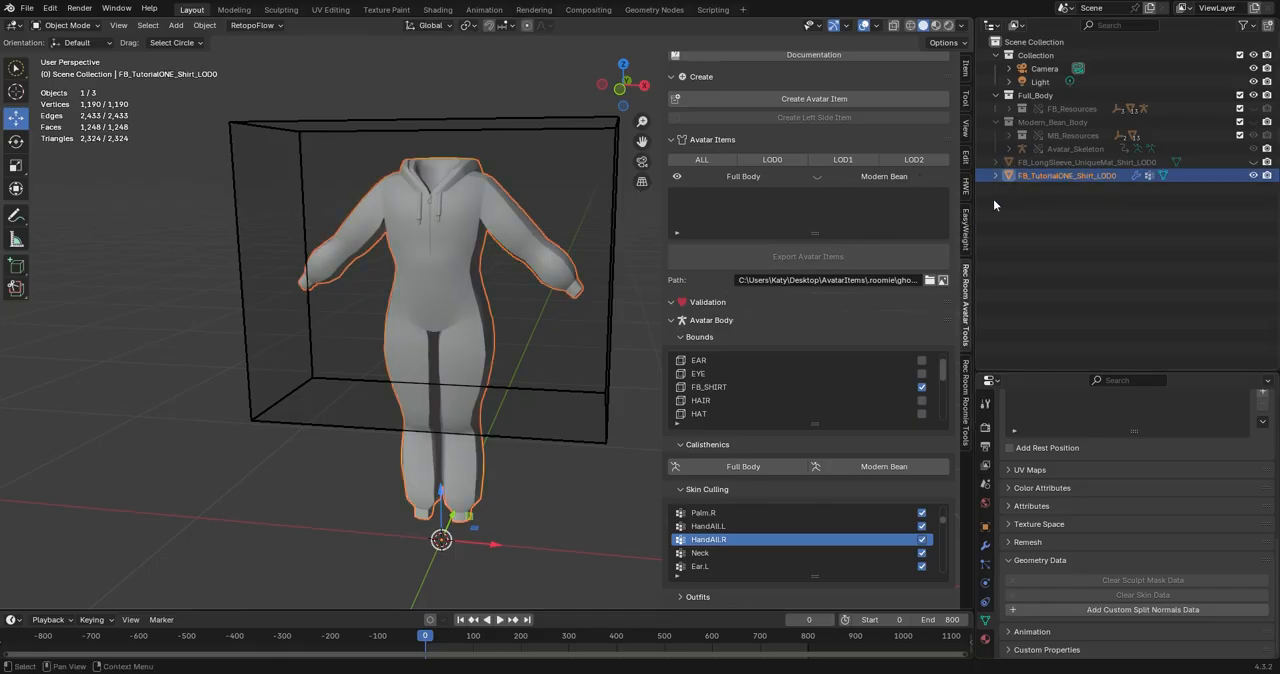
scroll(732, 181, up, 1)
click(841, 130)
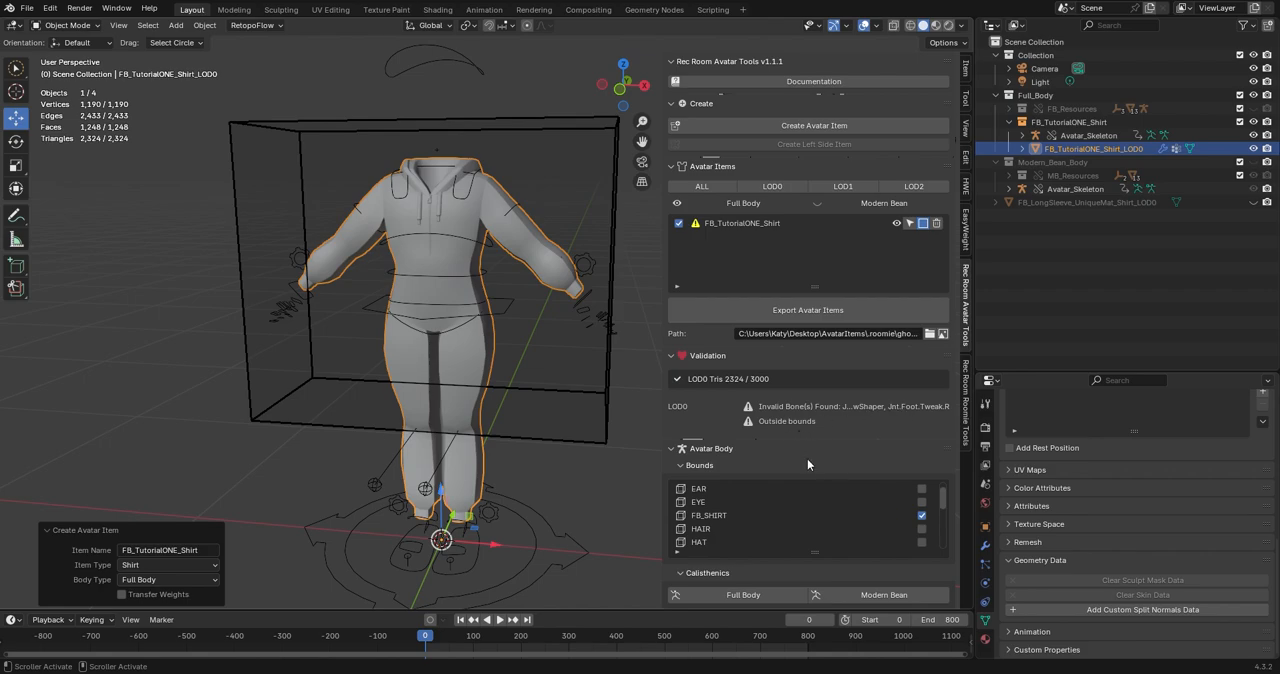
Check the Rec Room Avatar Tools add-on settings in the Blender preferences, then return to the jumpsuit.
scroll(575, 466, down, 2)
middle_drag(553, 461, 581, 443)
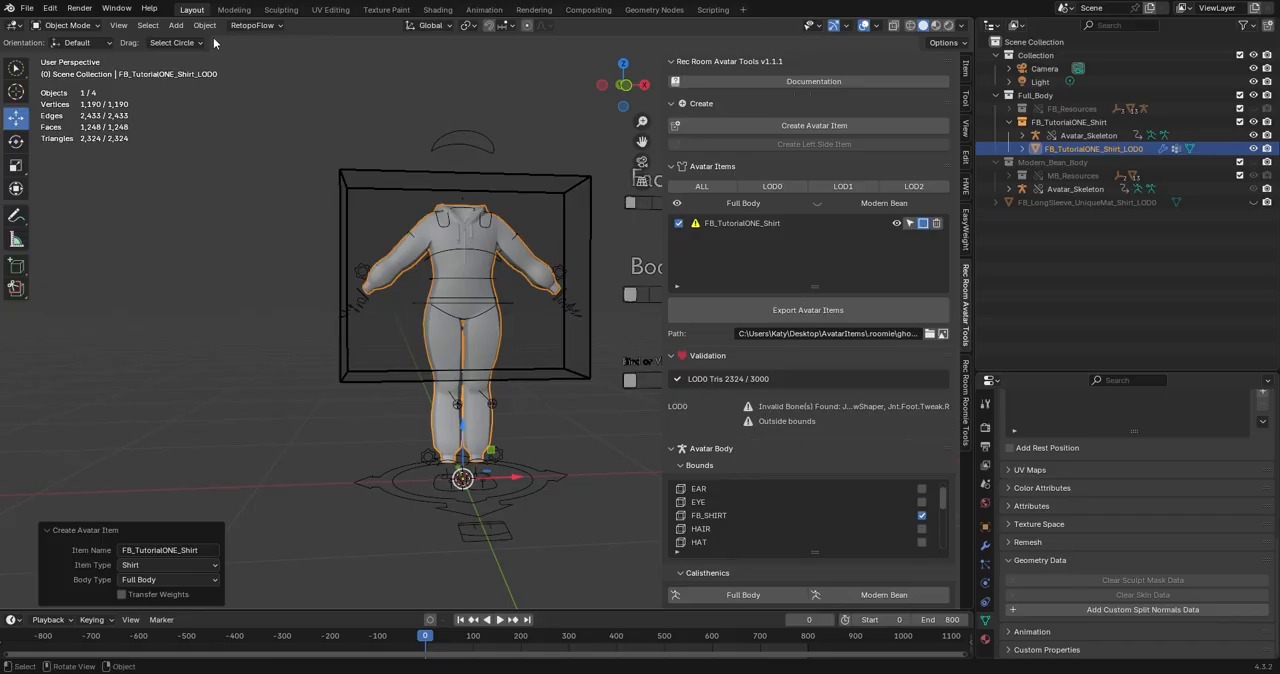
click(57, 12)
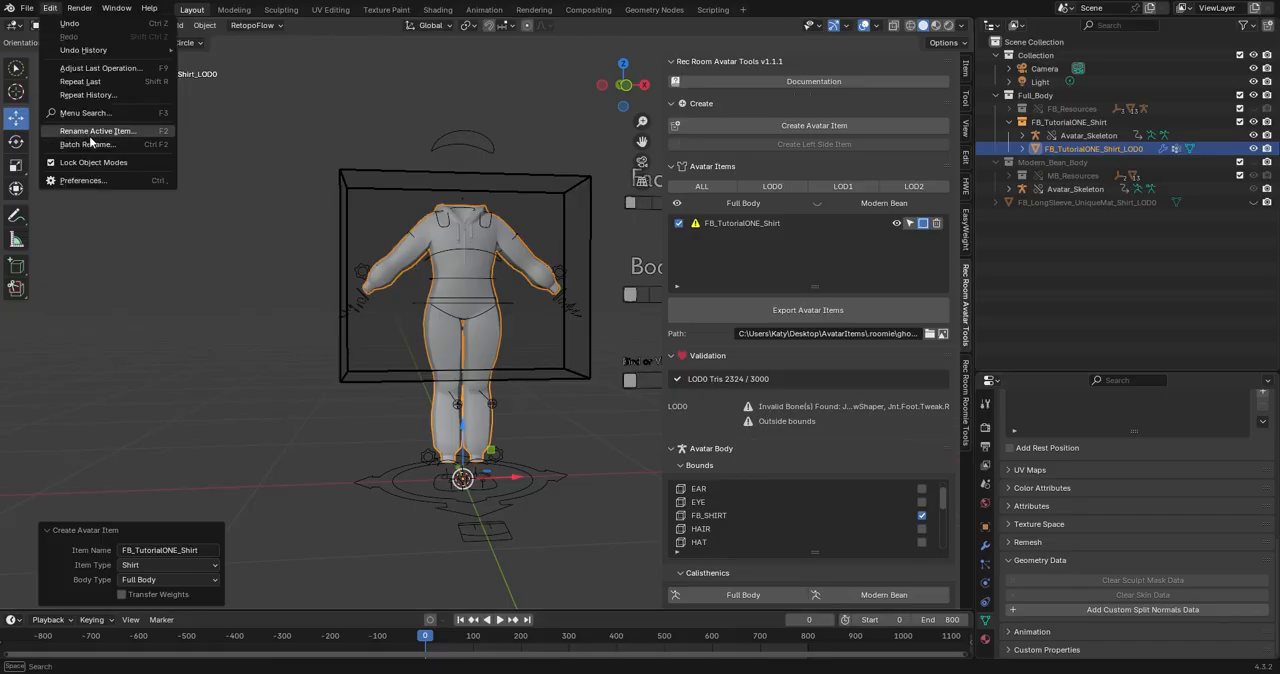
click(96, 181)
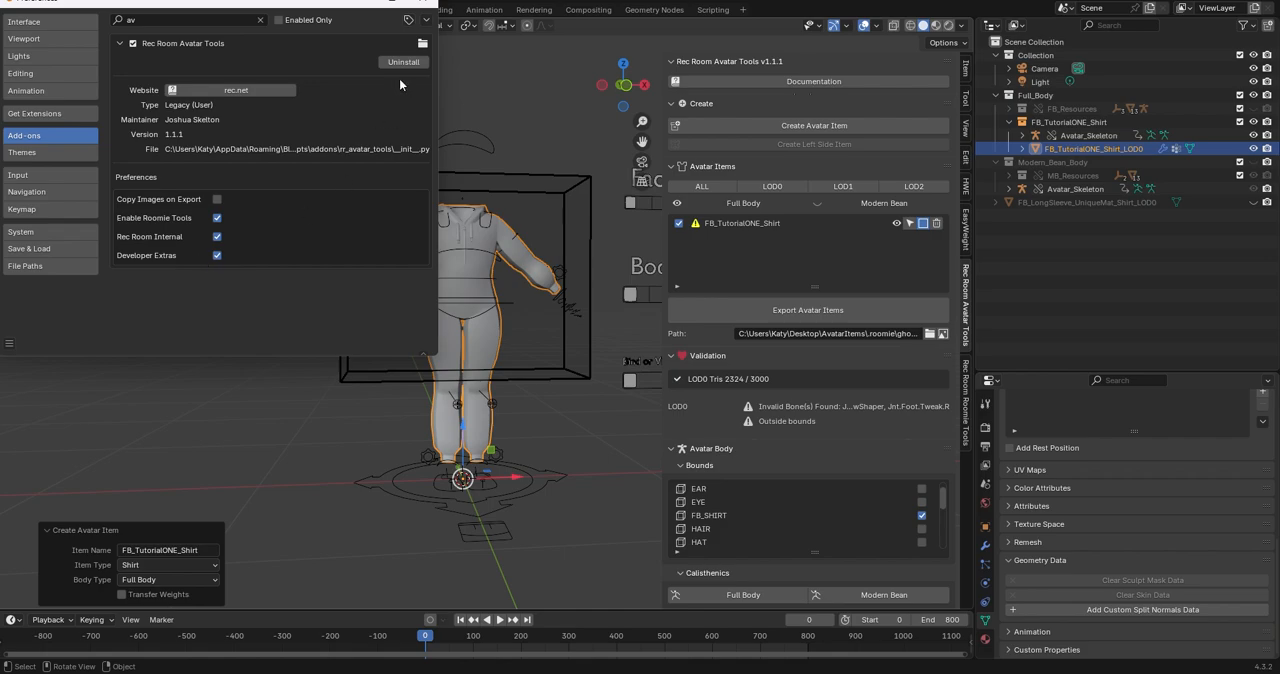
click(422, 2)
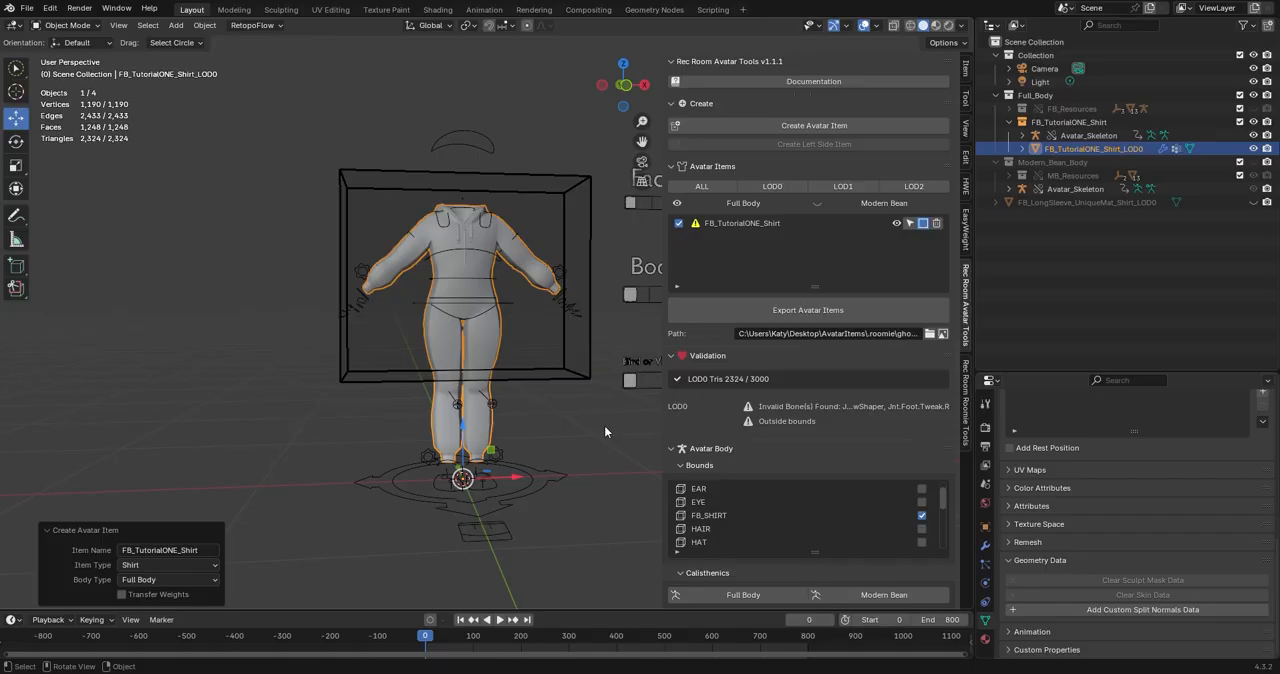
middle_drag(634, 367, 570, 395)
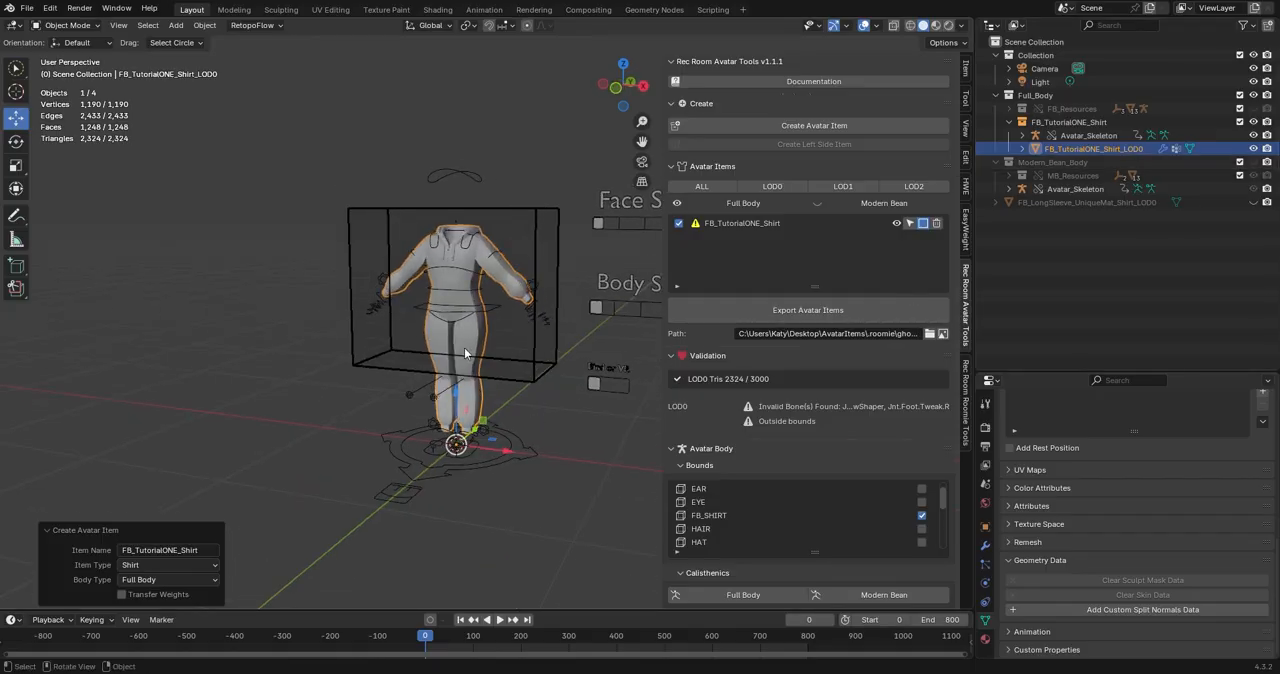
middle_drag(464, 347, 511, 359)
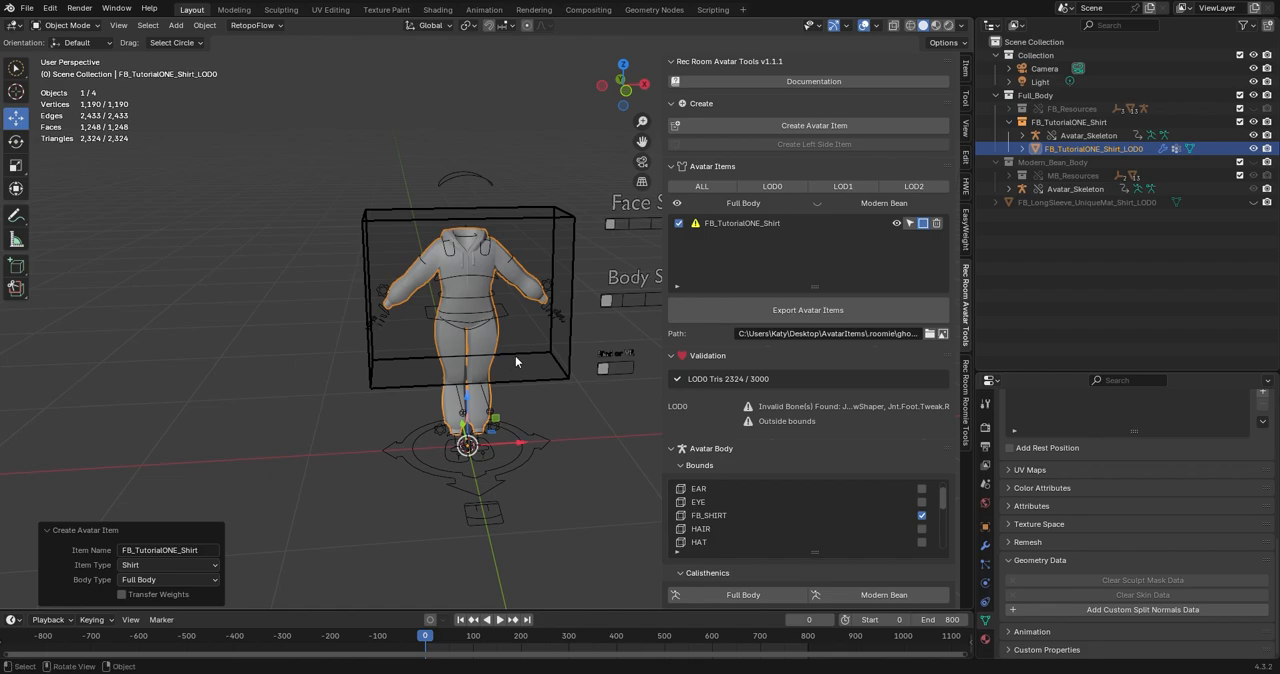
Switch to UV editing and bring the jumpsuit's two torso UV islands into the first UV tile beside the leg islands.
click(325, 10)
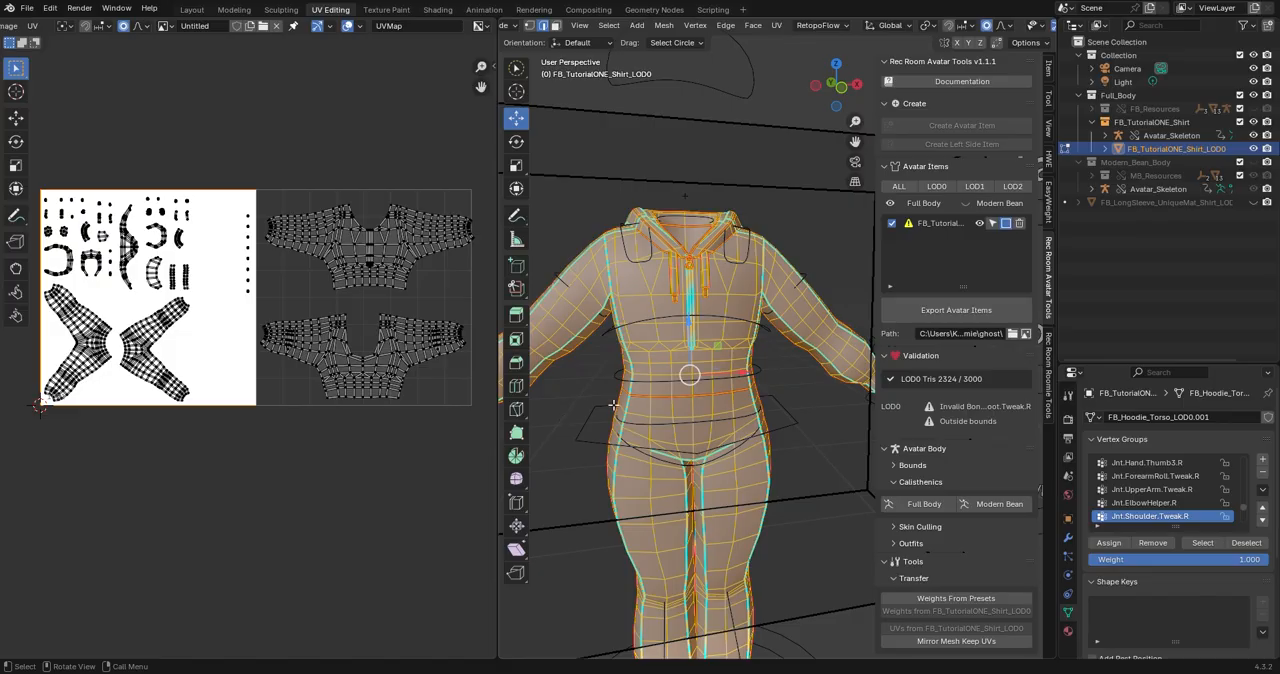
mouse_move(416, 434)
middle_down()
mouse_move(450, 432)
mouse_move(409, 441)
middle_up()
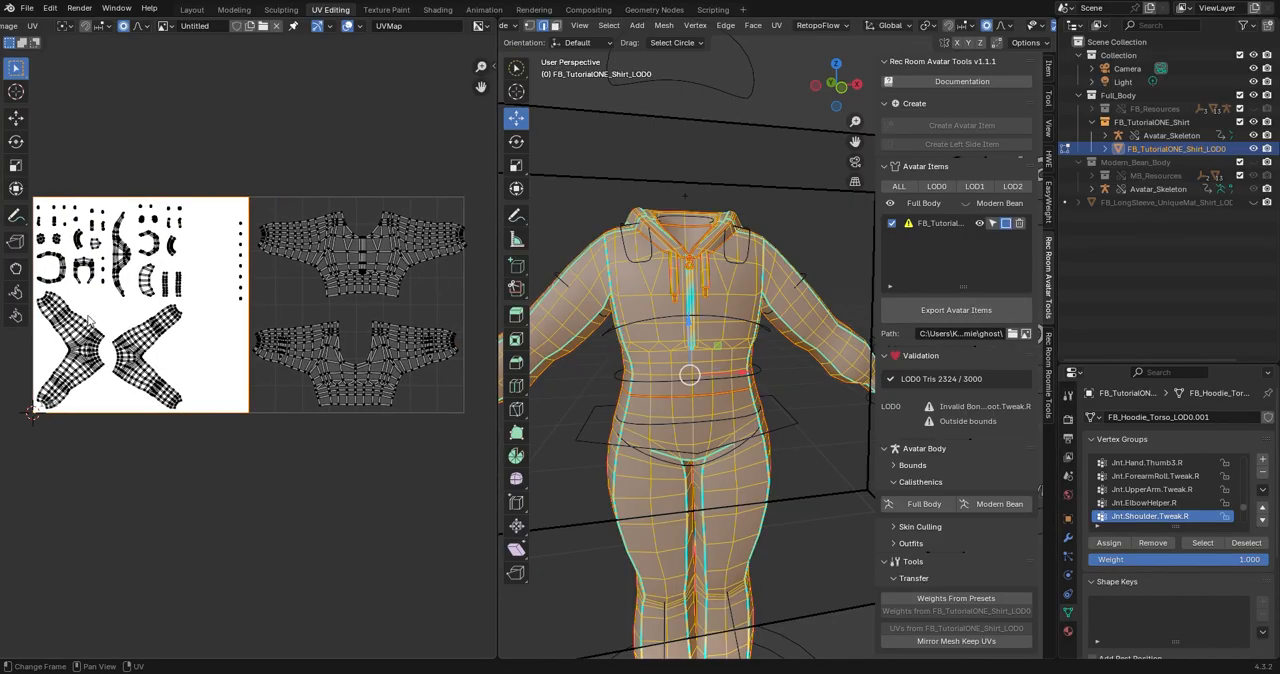
key(a)
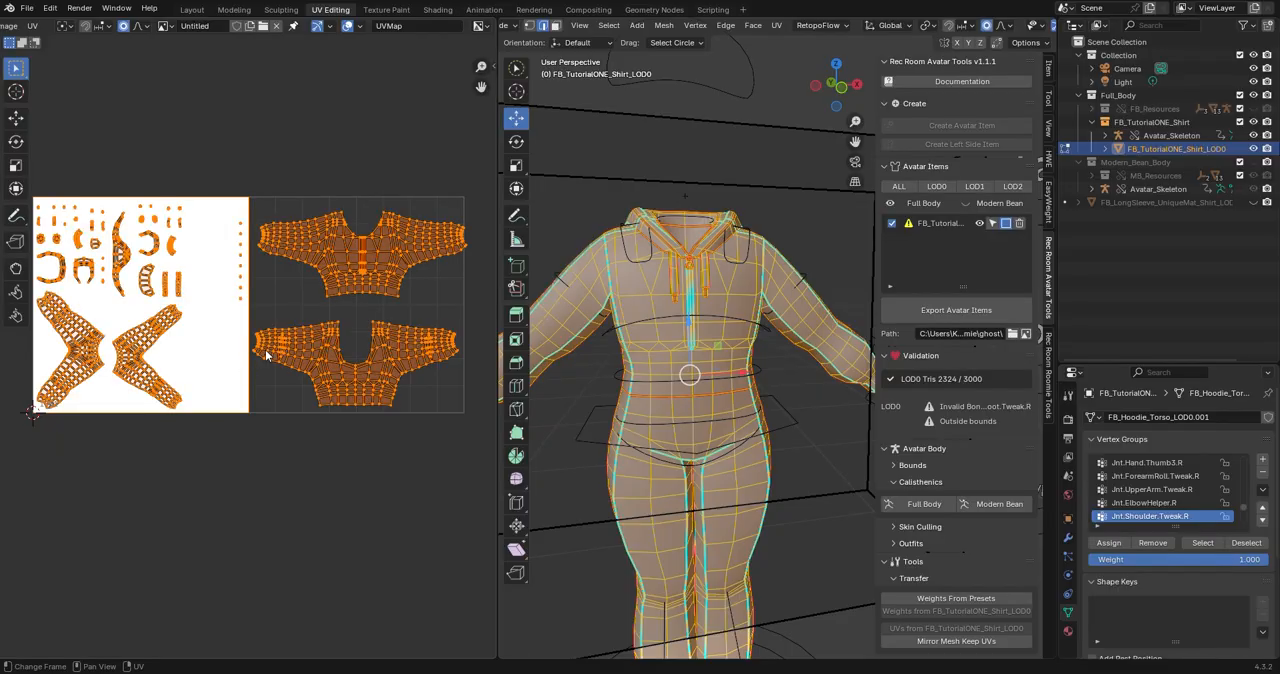
key(u)
click(267, 351)
click(215, 425)
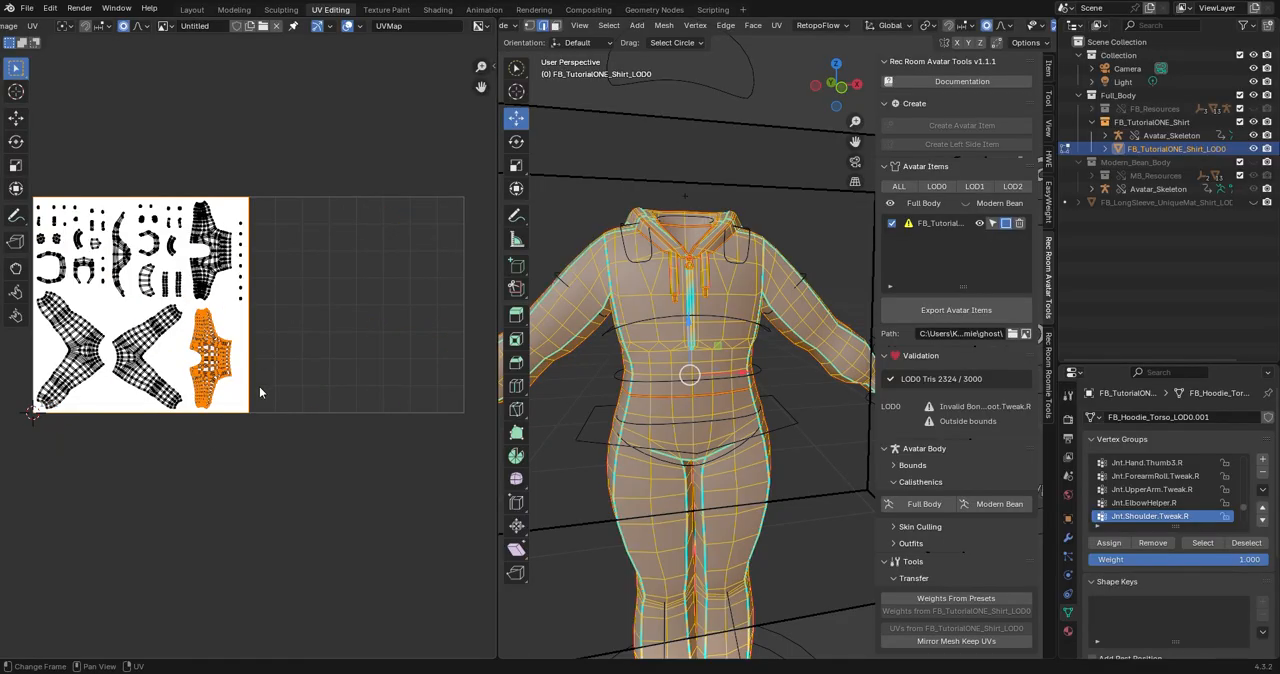
Examine the packed UV layout in the first tile and the seams along the jumpsuit's sleeve, side and waist.
middle_drag(248, 388, 360, 395)
scroll(294, 287, up, 2)
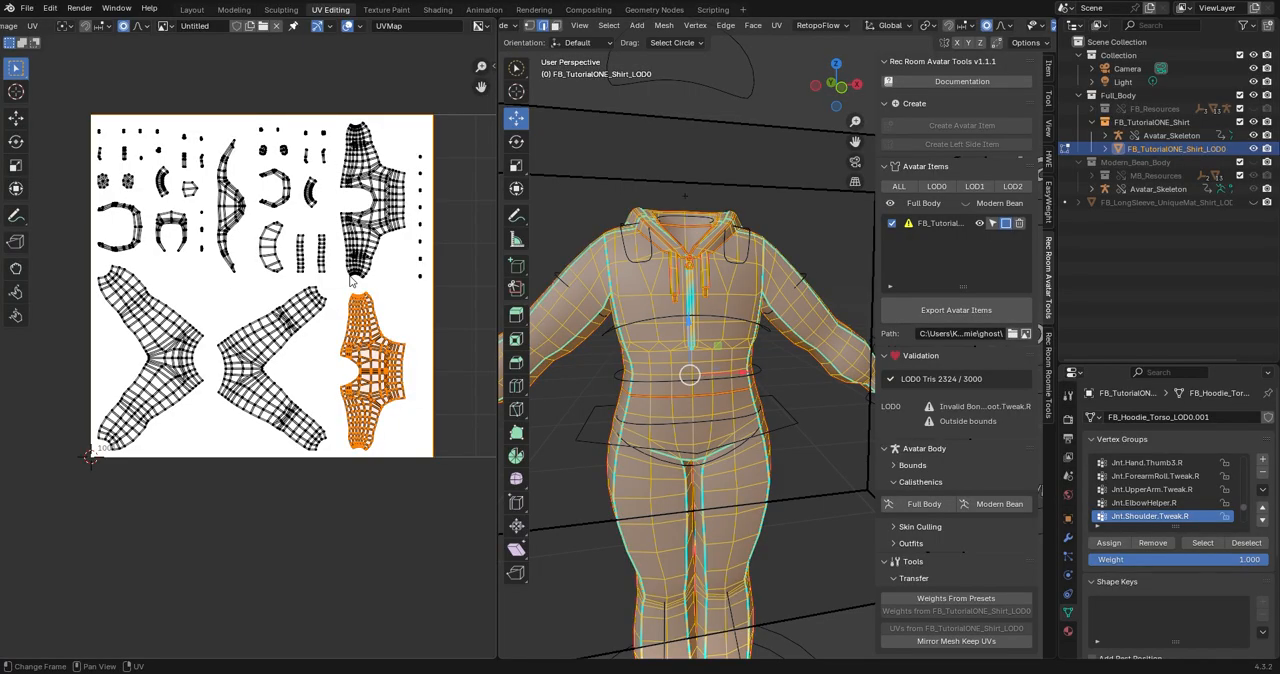
scroll(352, 280, down, 1)
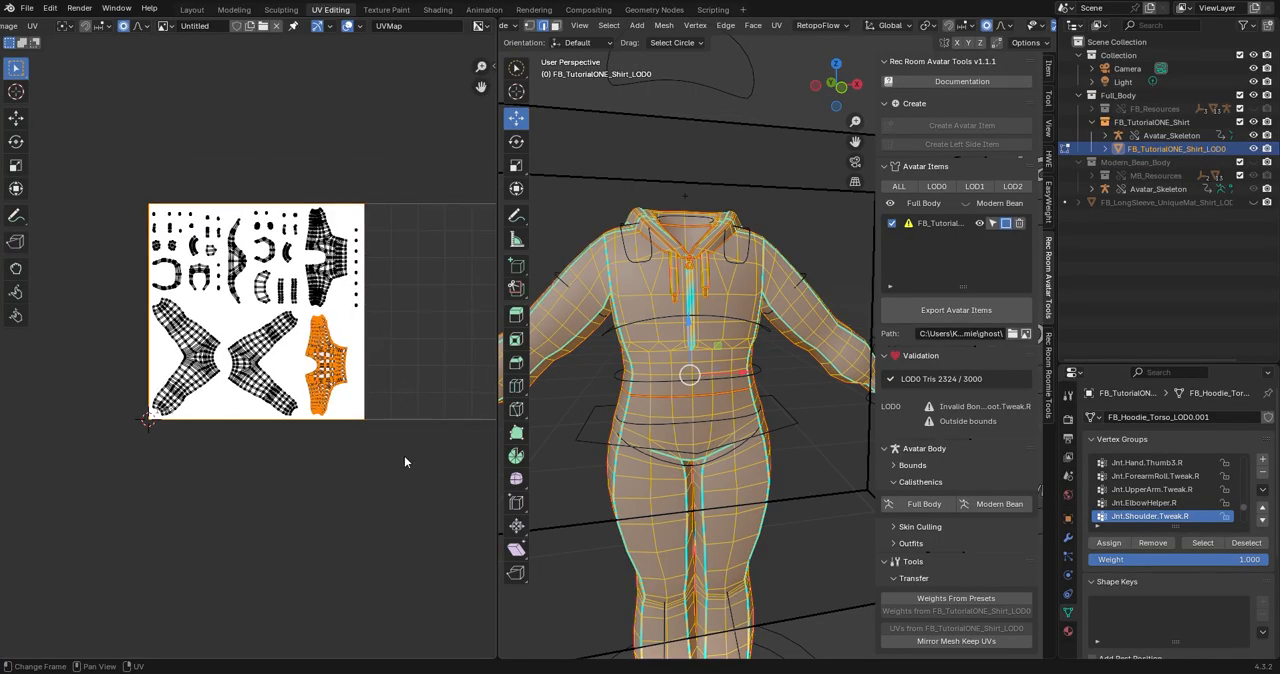
scroll(403, 460, down, 1)
scroll(330, 464, down, 1)
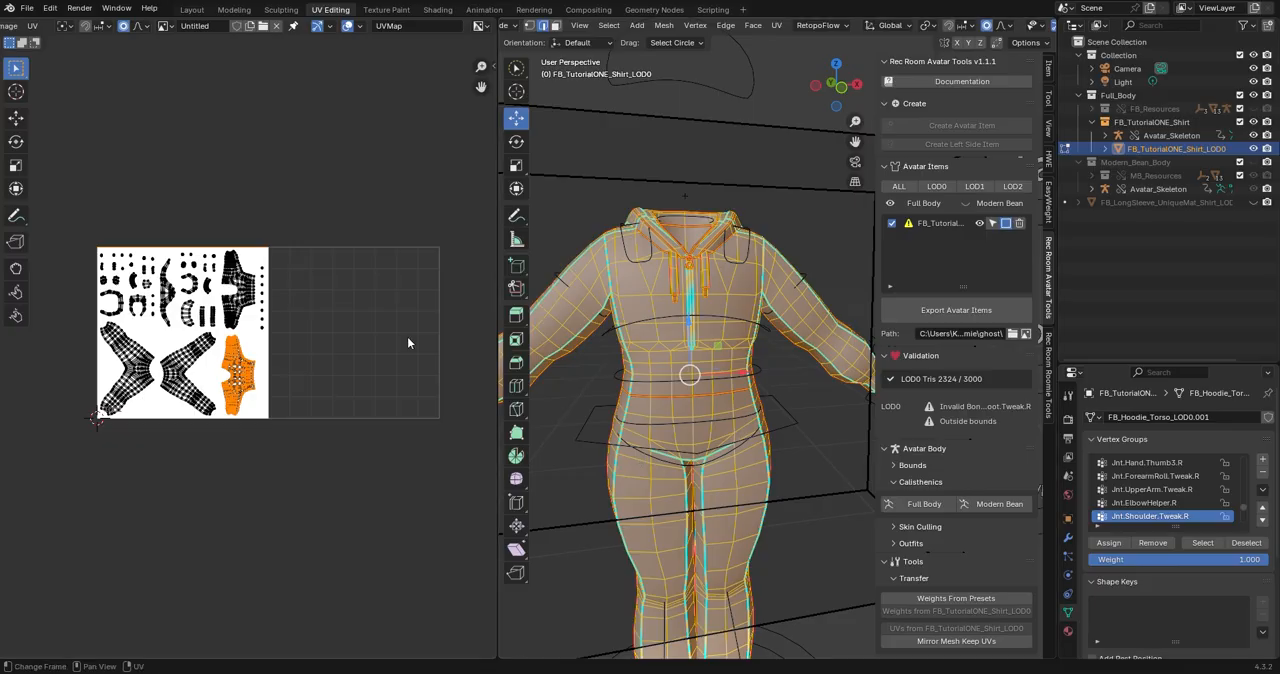
middle_drag(620, 420, 739, 455)
scroll(739, 455, up, 8)
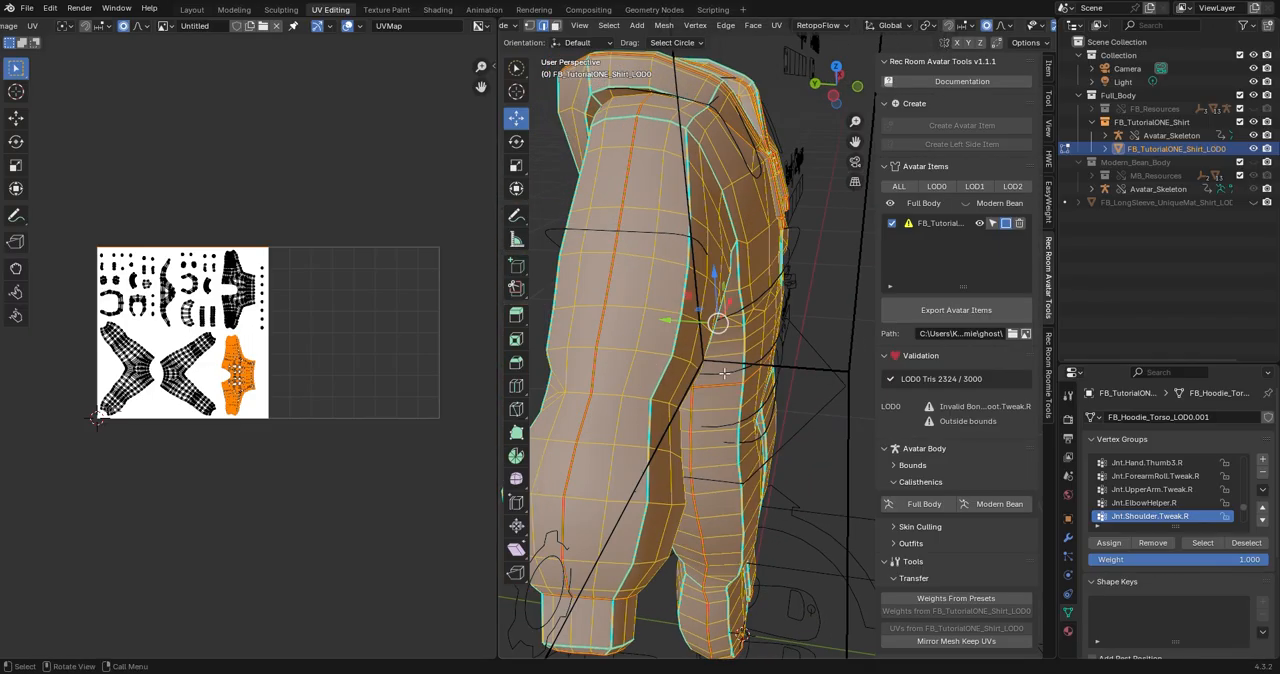
middle_drag(824, 345, 780, 326)
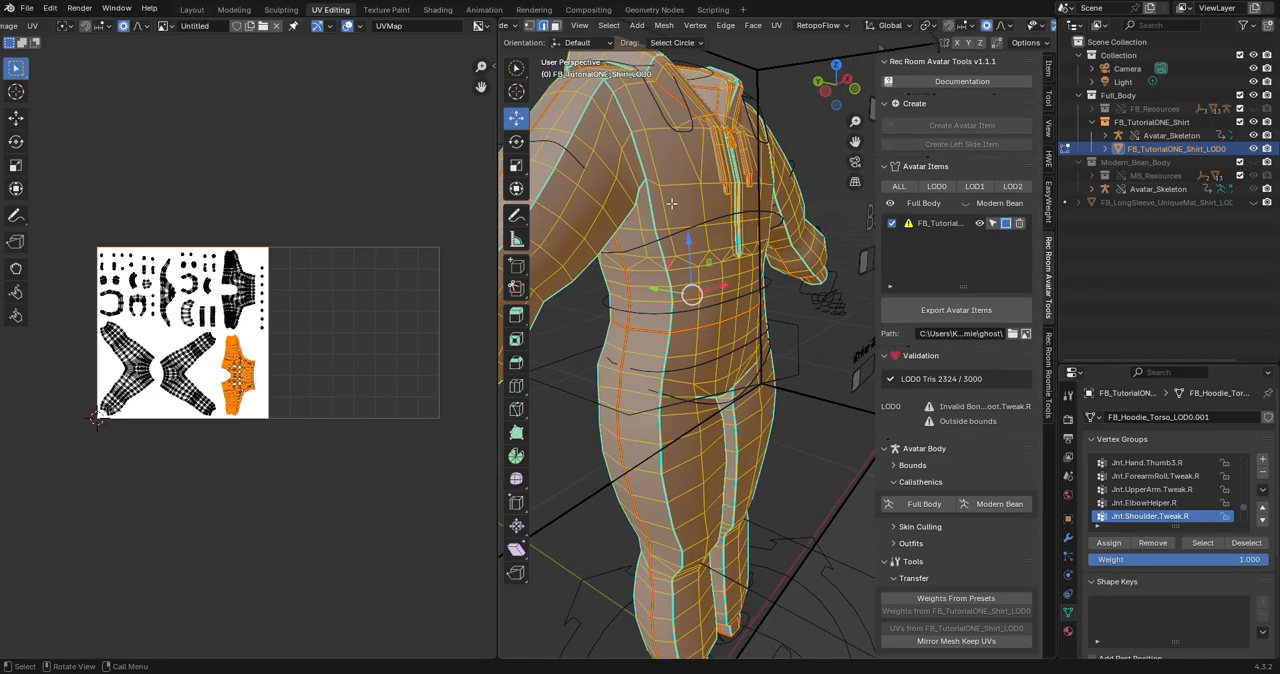
middle_drag(672, 204, 650, 161)
middle_drag(732, 153, 618, 252)
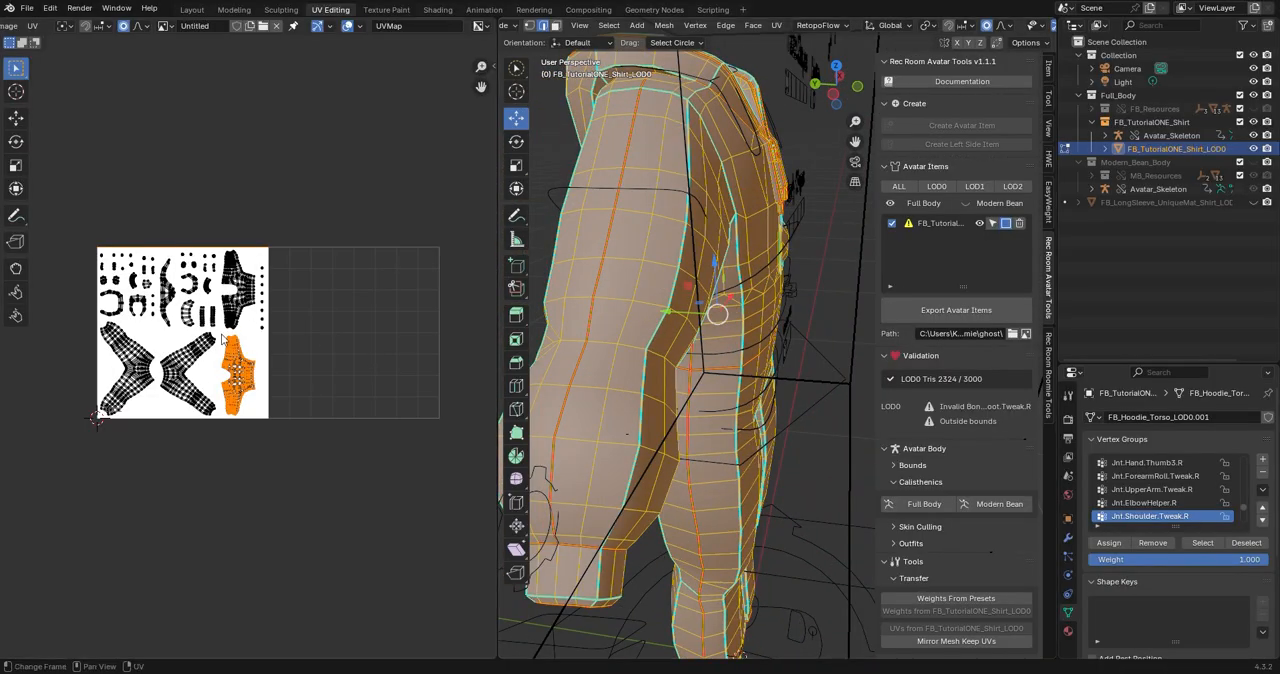
middle_drag(605, 395, 654, 326)
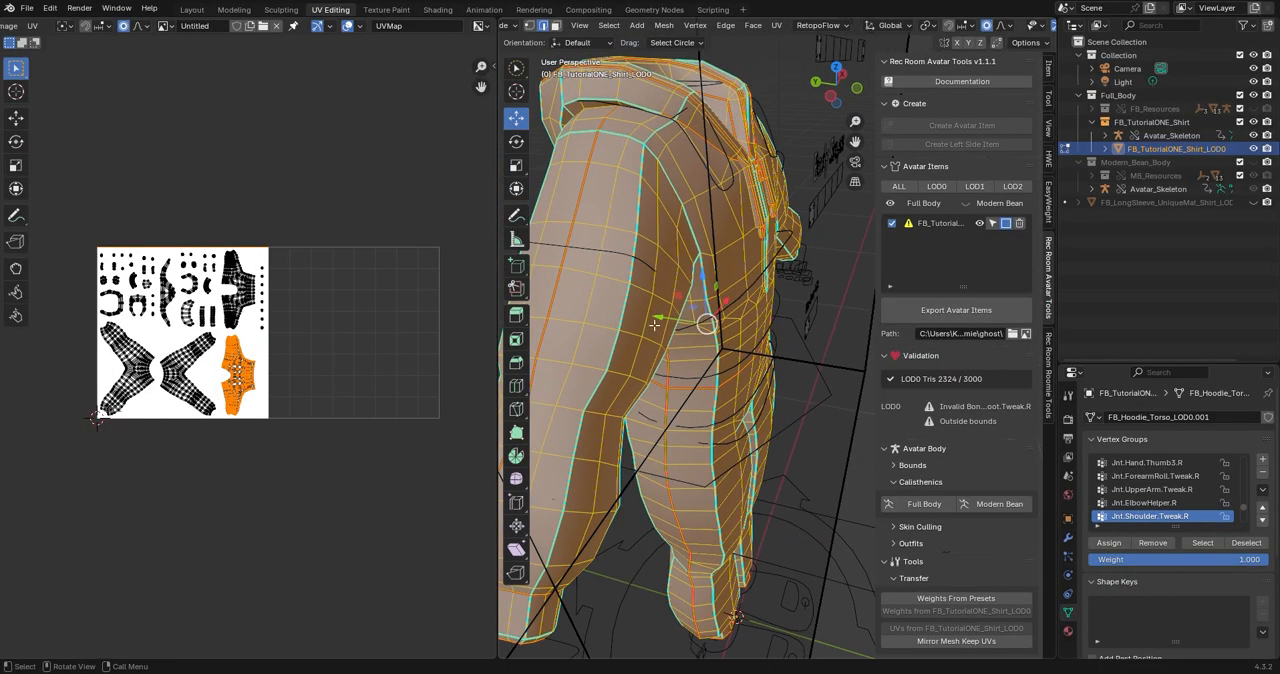
Mark a crosswise edge on the upper sleeve as a seam, and clear that seam again.
click(628, 232)
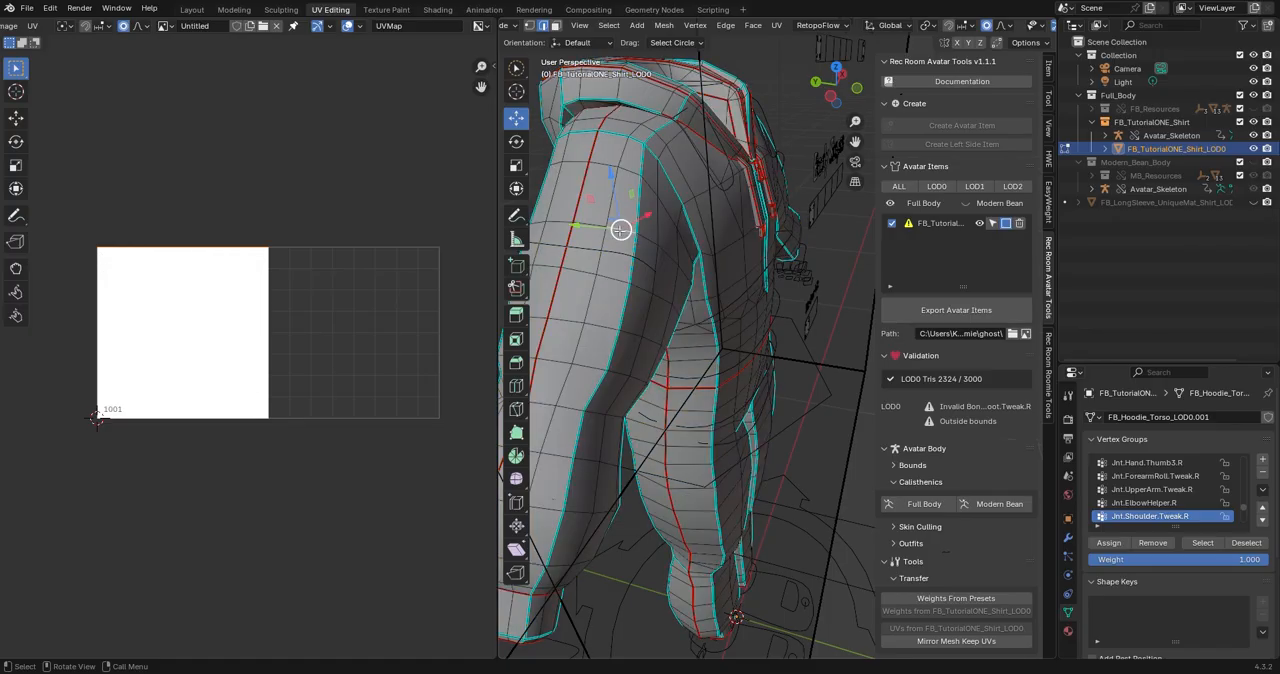
key(ctrl+e)
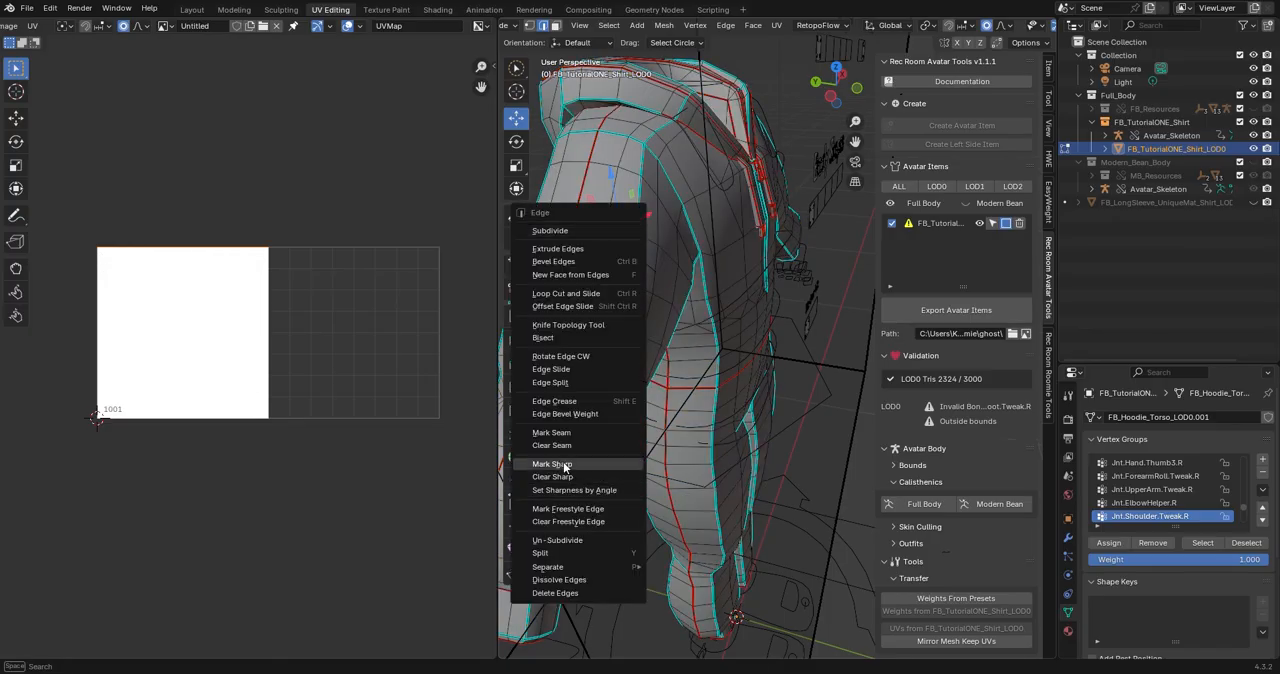
click(552, 432)
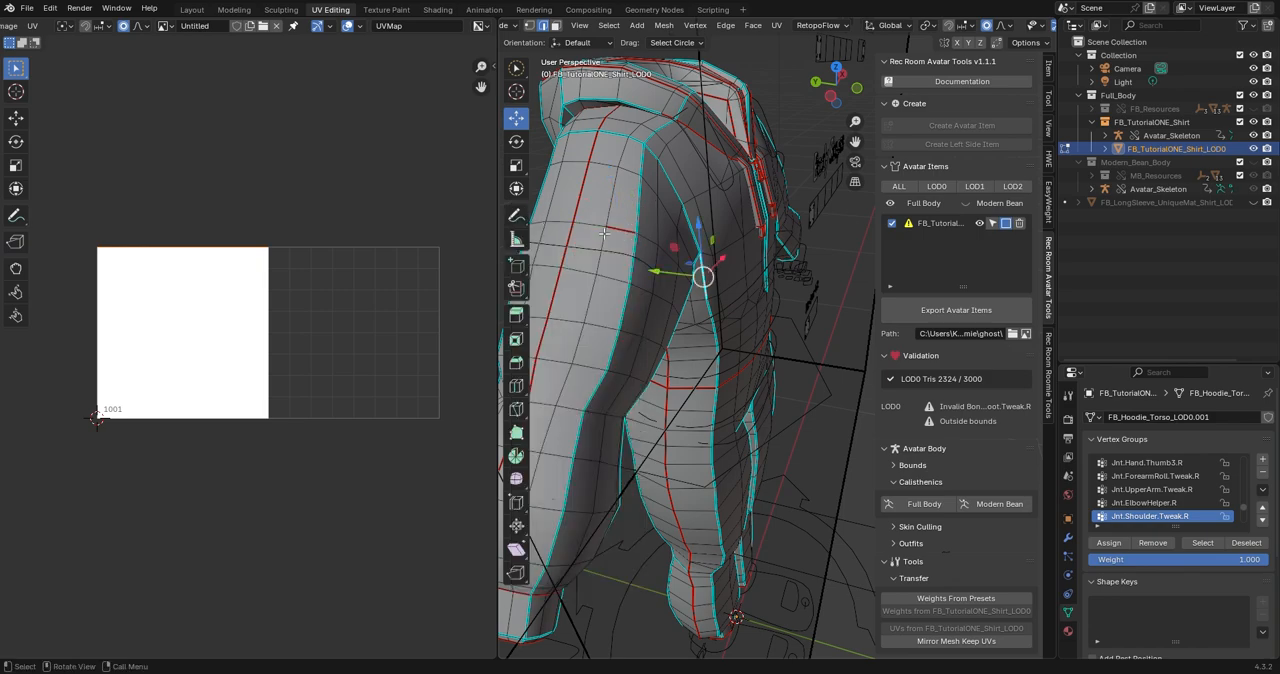
key(ctrl+e)
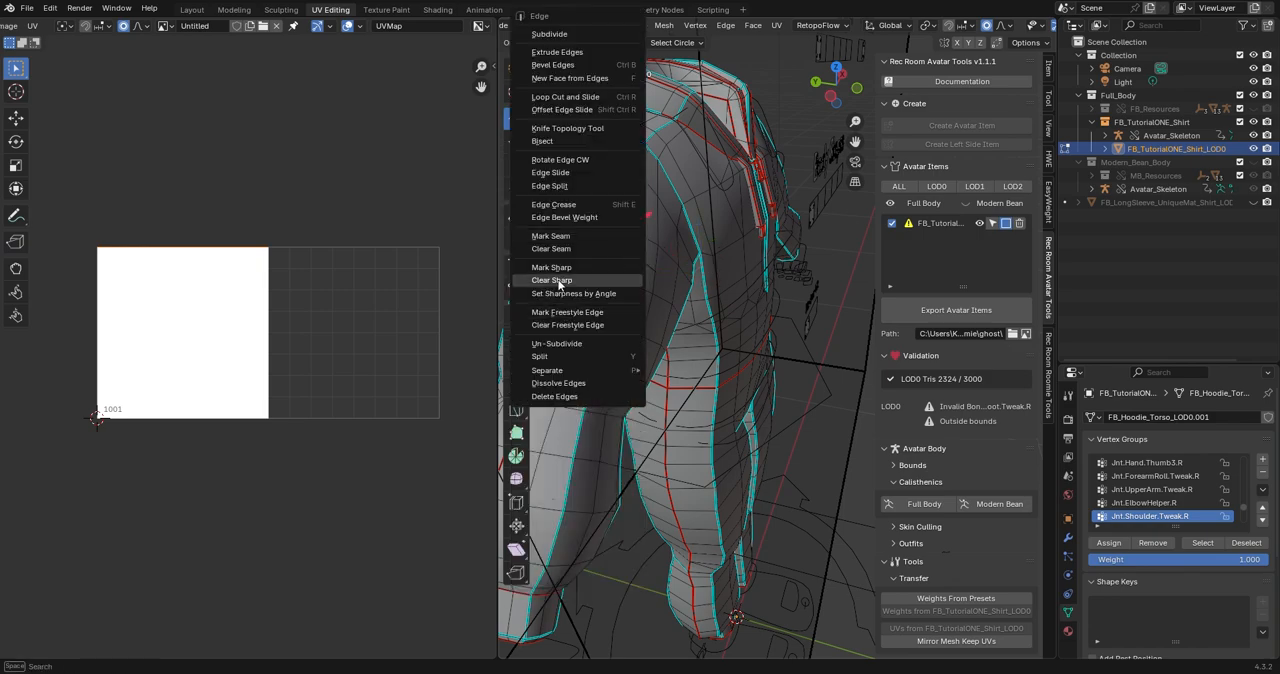
click(570, 250)
Select the whole mesh and move its two torso UV islands into the second UV tile, about 0.668 along X.
middle_drag(774, 400, 688, 364)
scroll(728, 312, up, 5)
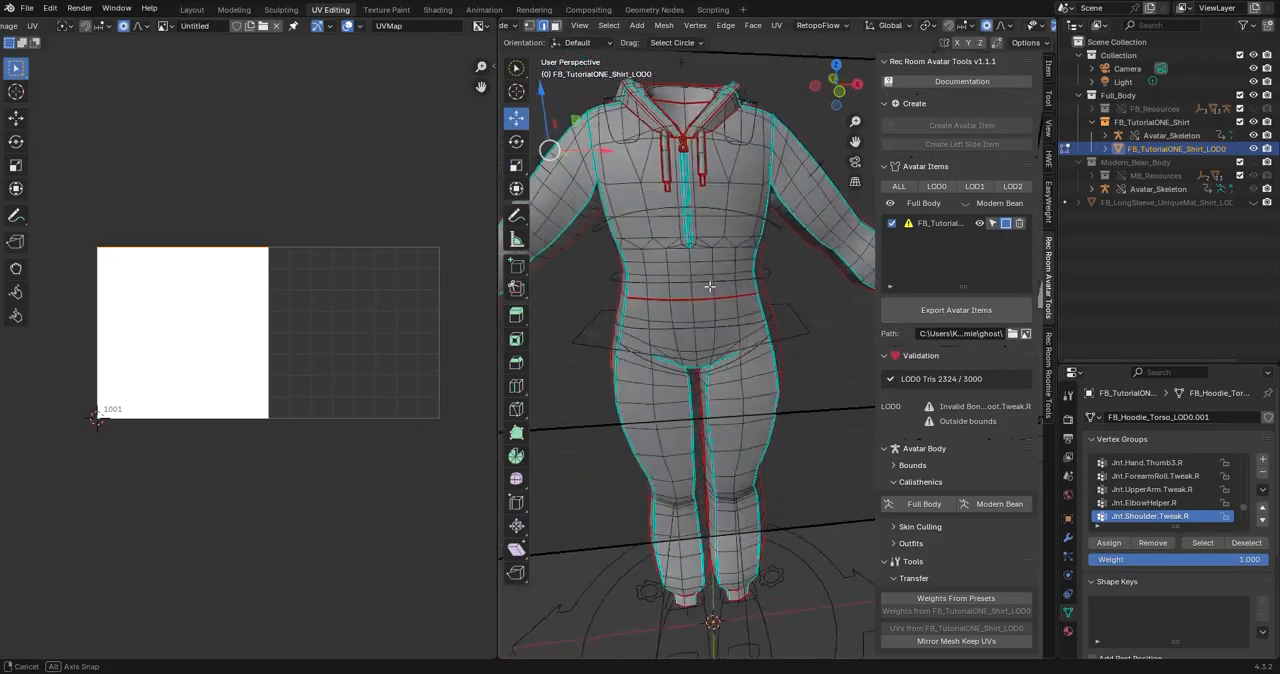
middle_drag(709, 287, 698, 284)
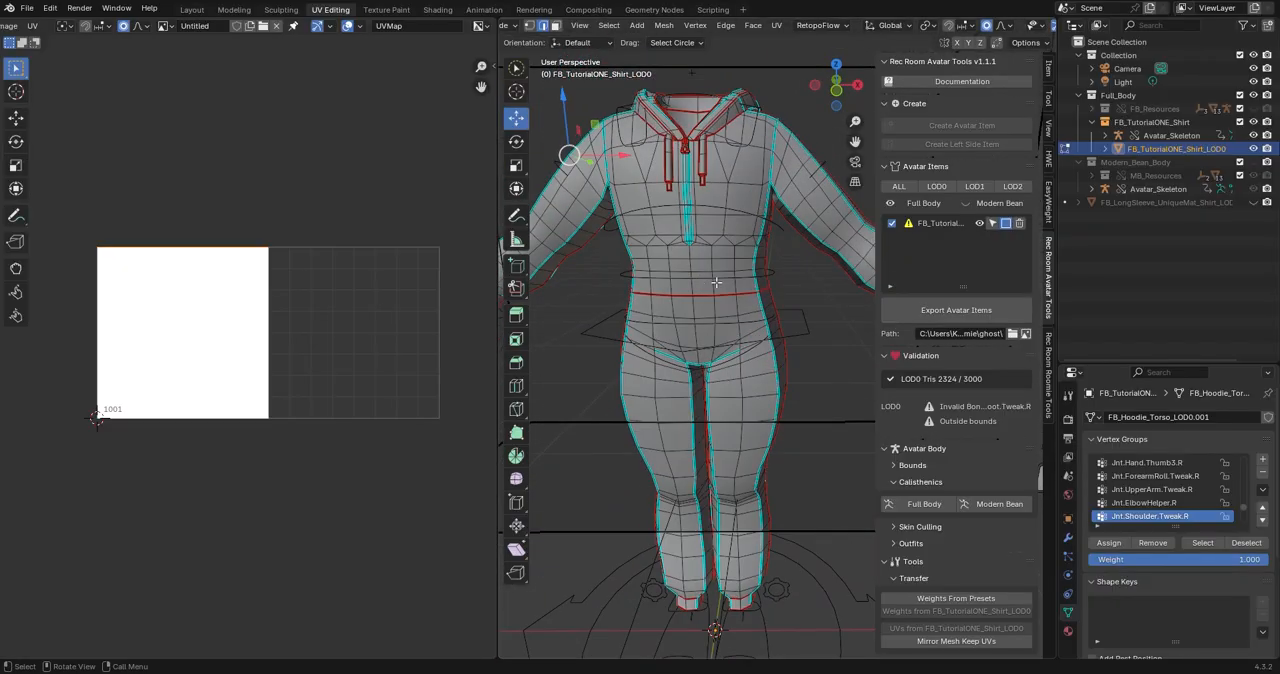
key(a)
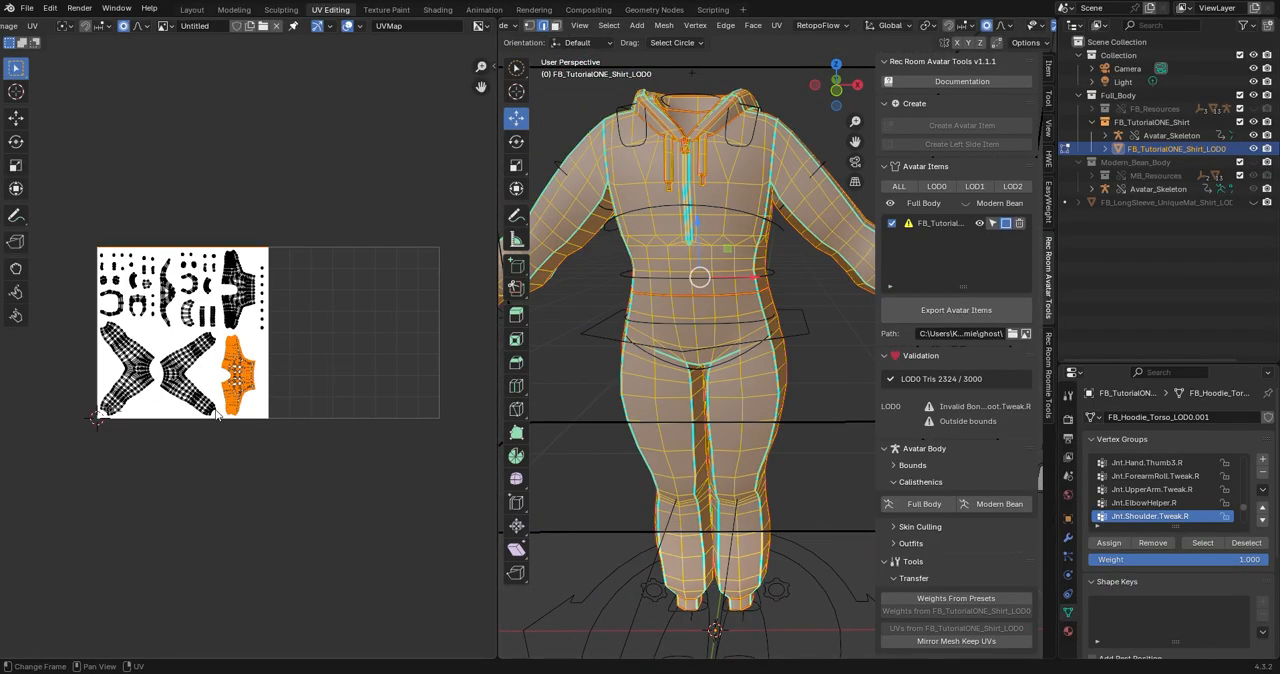
click(246, 305)
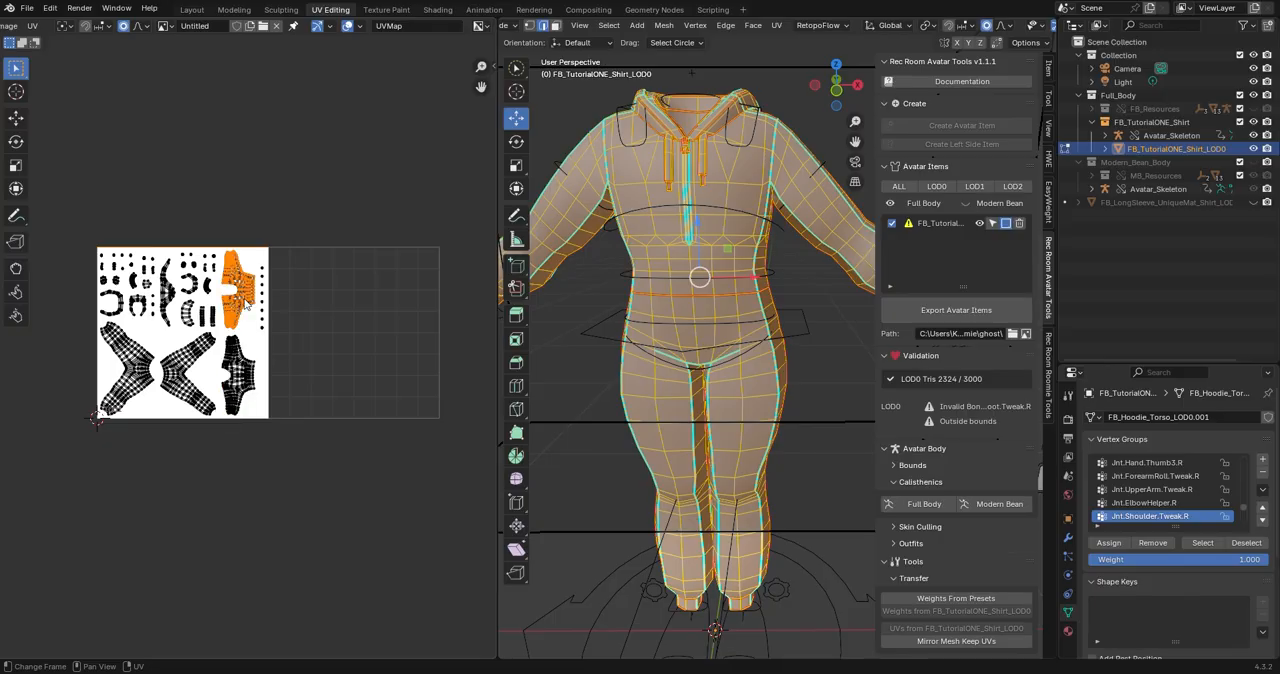
shift+click(274, 377)
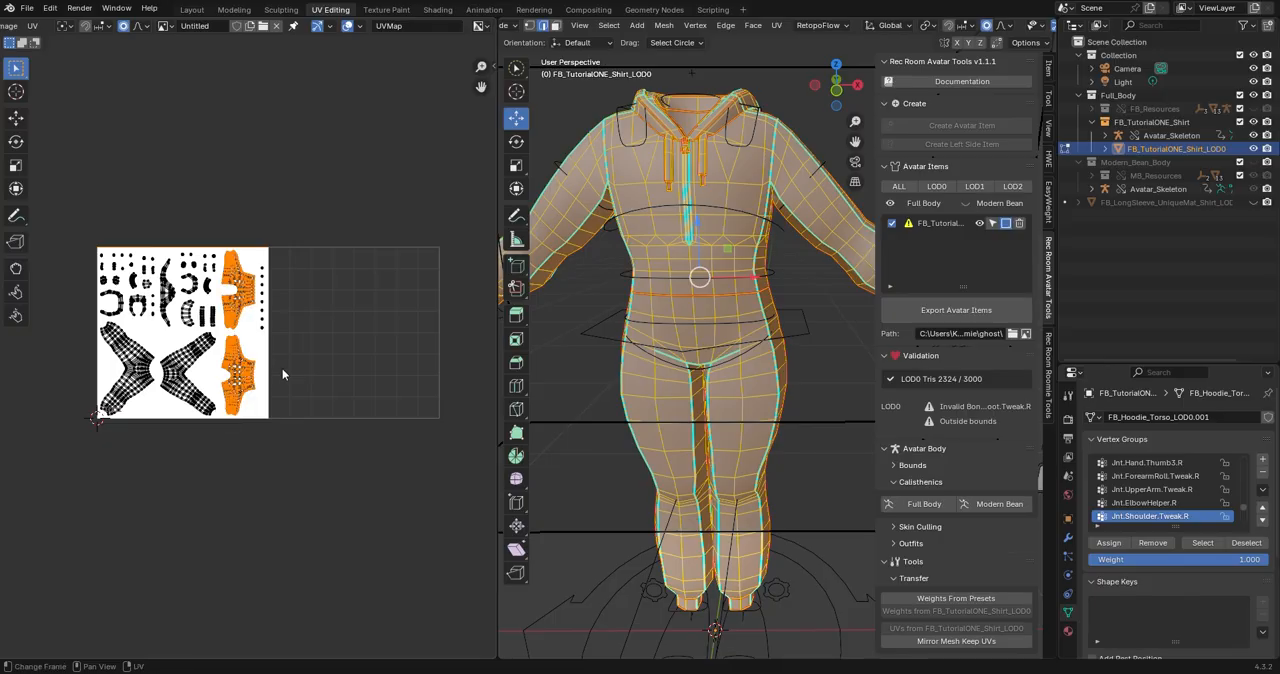
key(g)
click(390, 367)
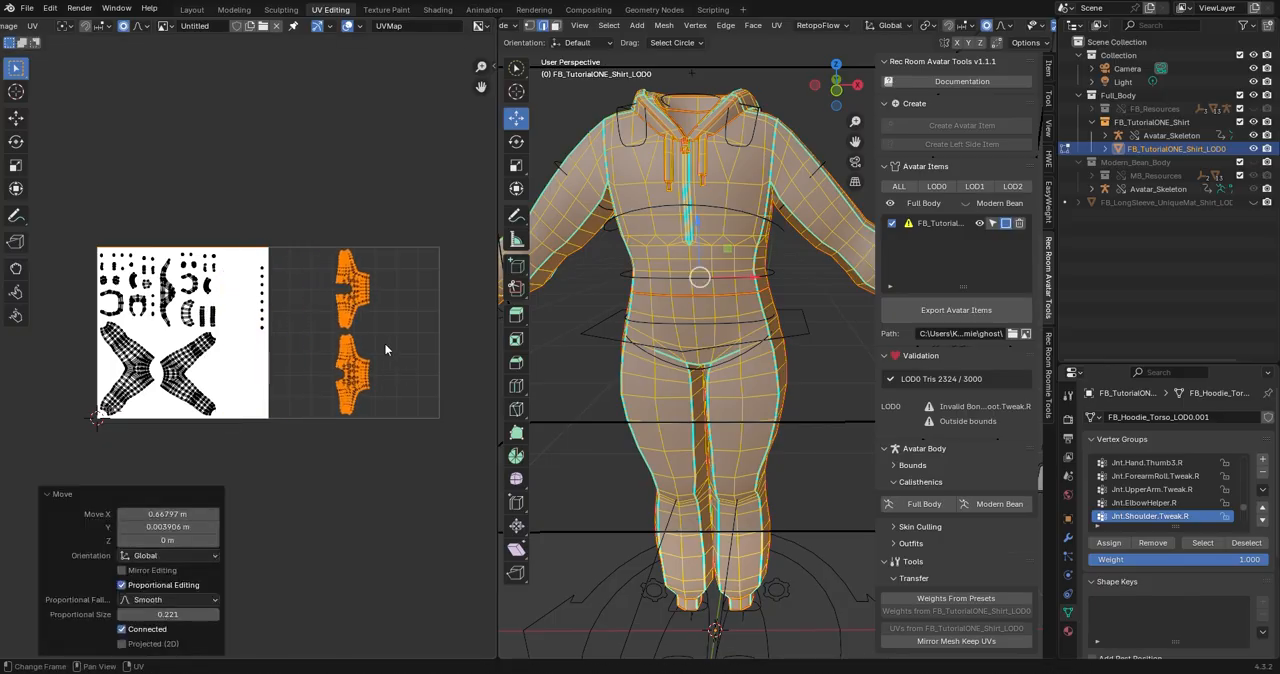
Move the lower torso UV island beside the other torso island, about -0.217 in X and 0.495 in Y.
scroll(380, 374, up, 2)
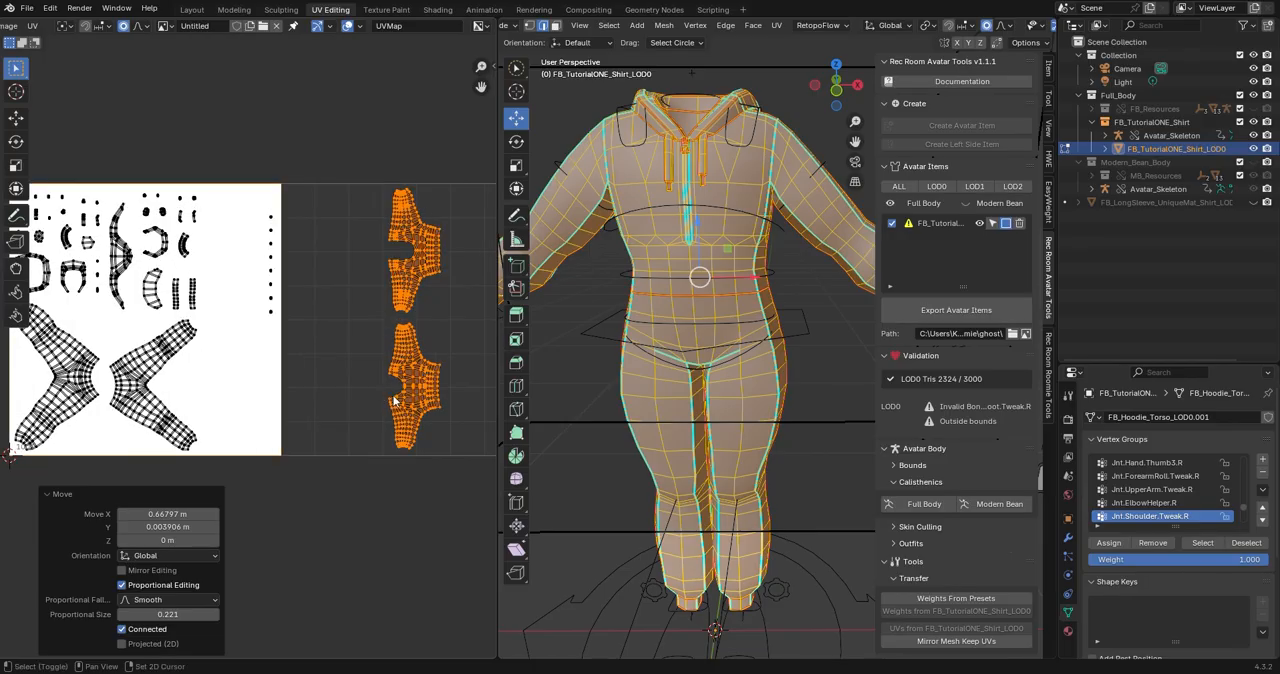
shift+middle_drag(388, 398, 369, 380)
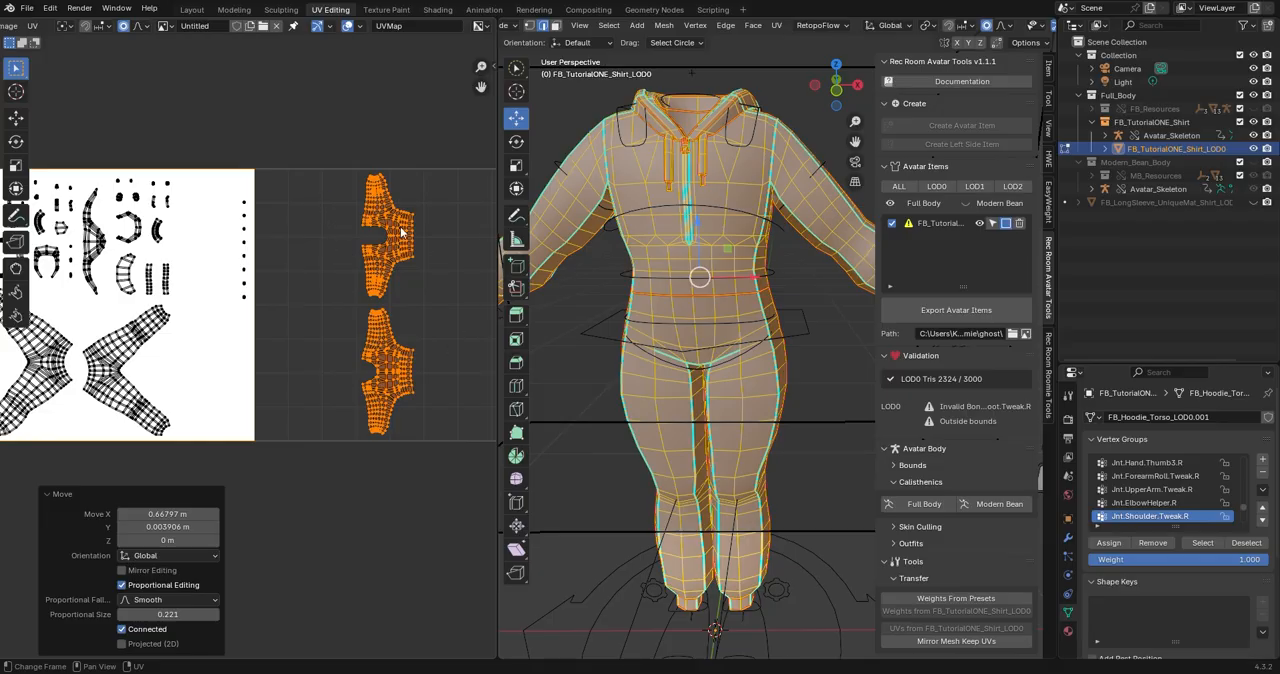
click(412, 376)
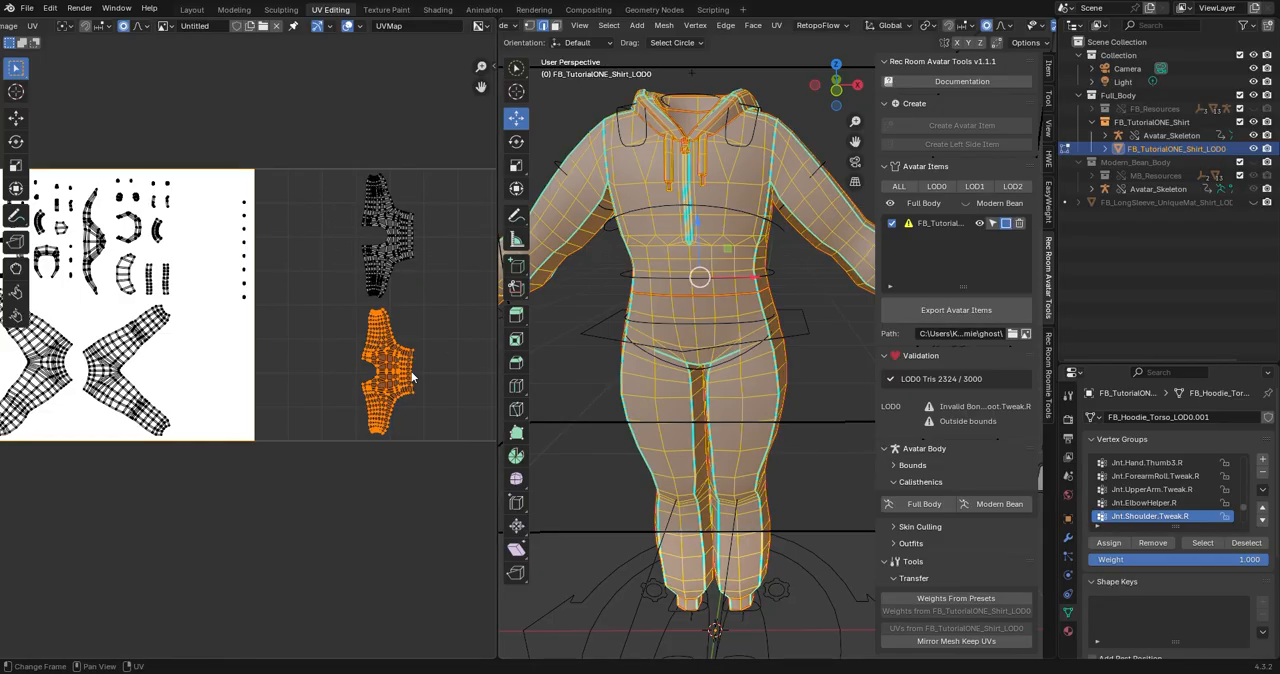
key(g)
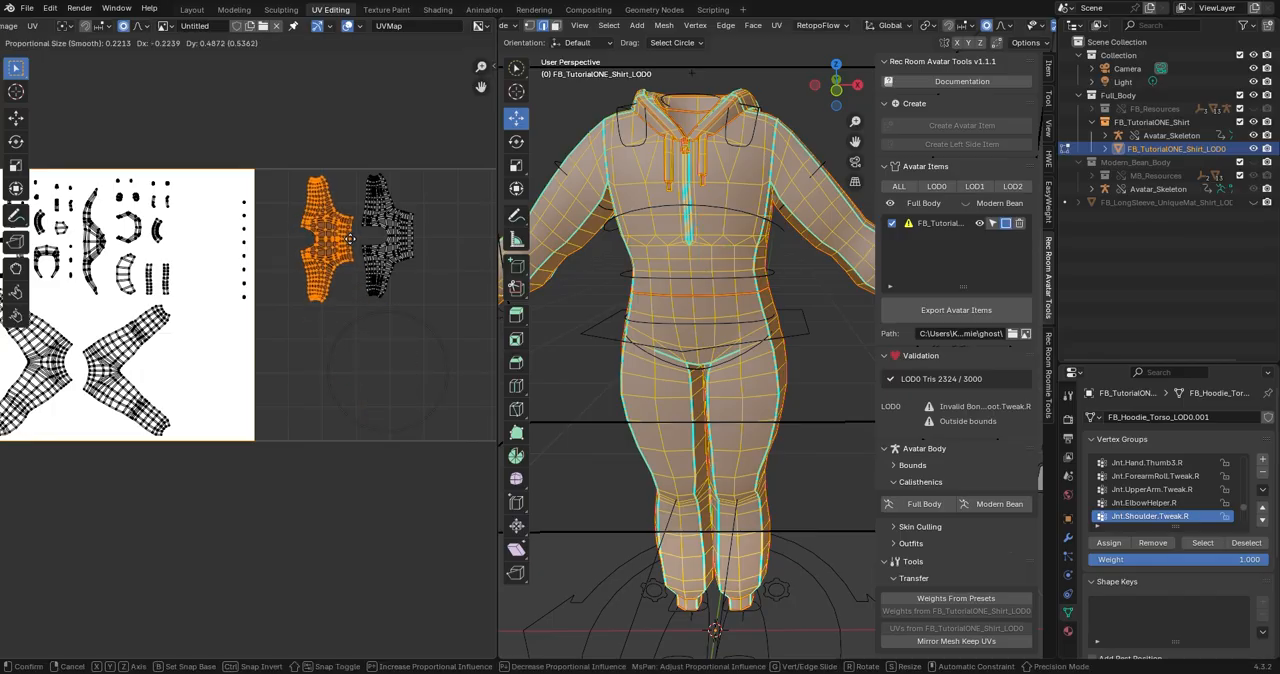
click(346, 232)
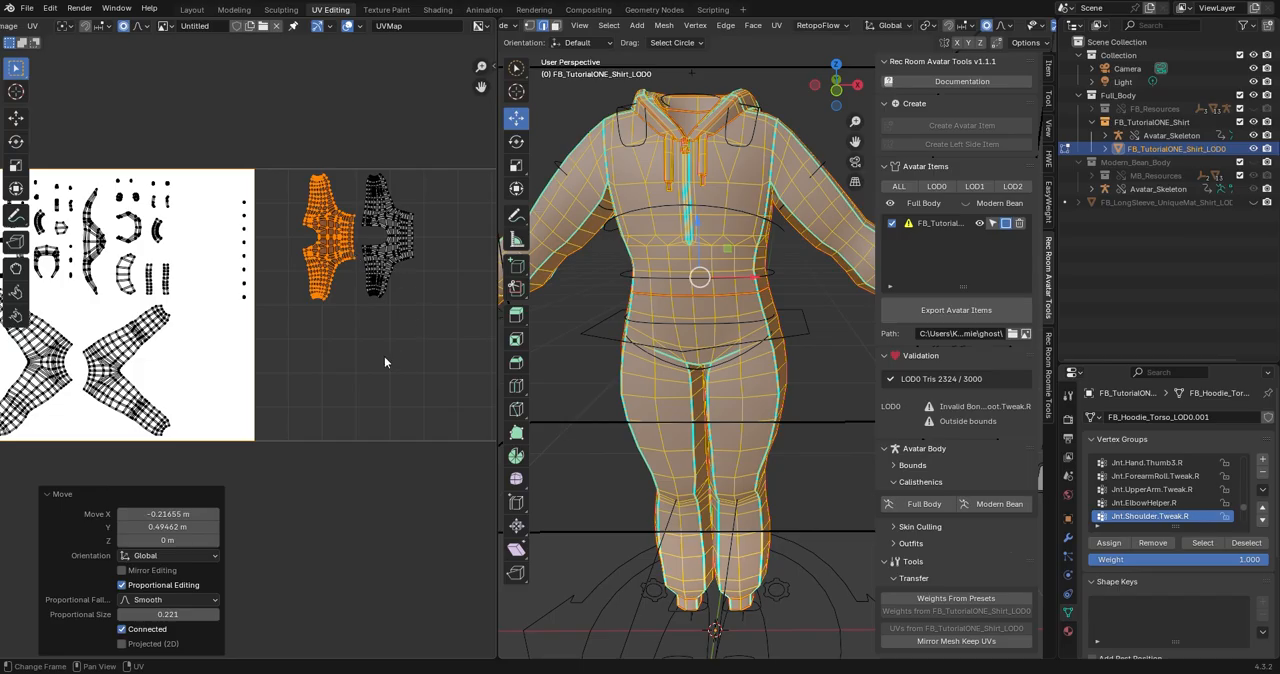
Select both torso UV islands and scale them up by about 2.183.
scroll(400, 290, down, 3)
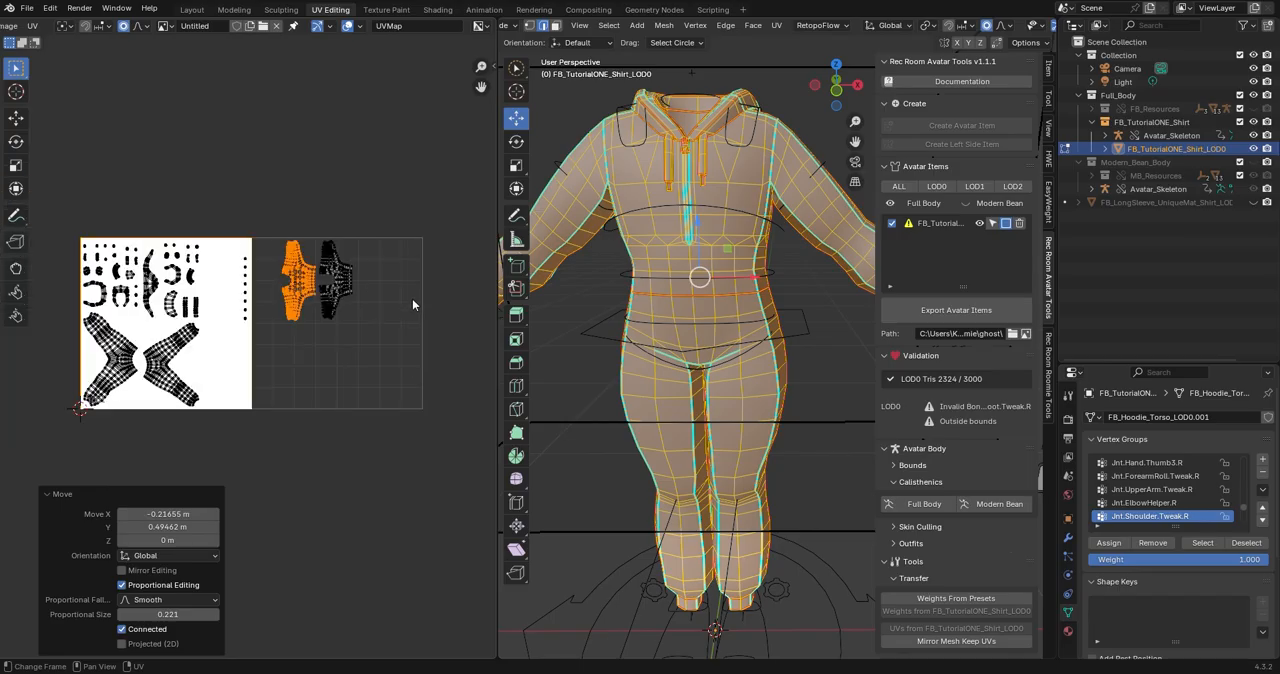
shift+click(337, 302)
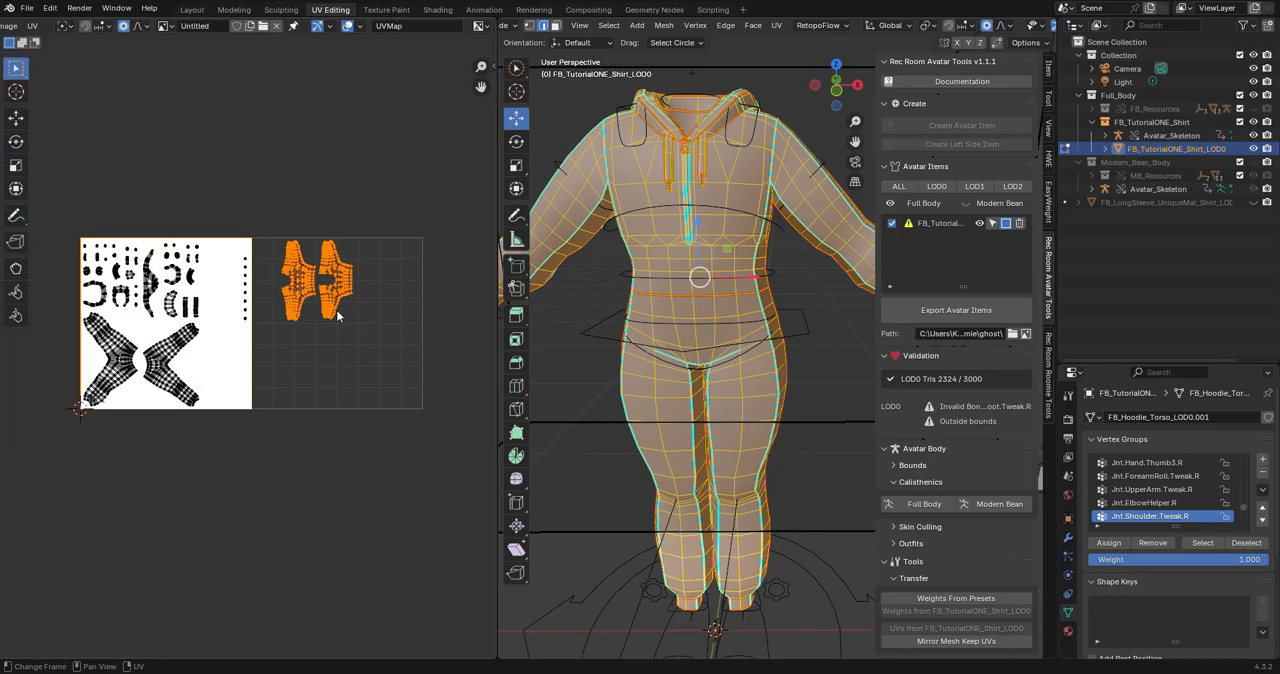
key(s)
click(366, 341)
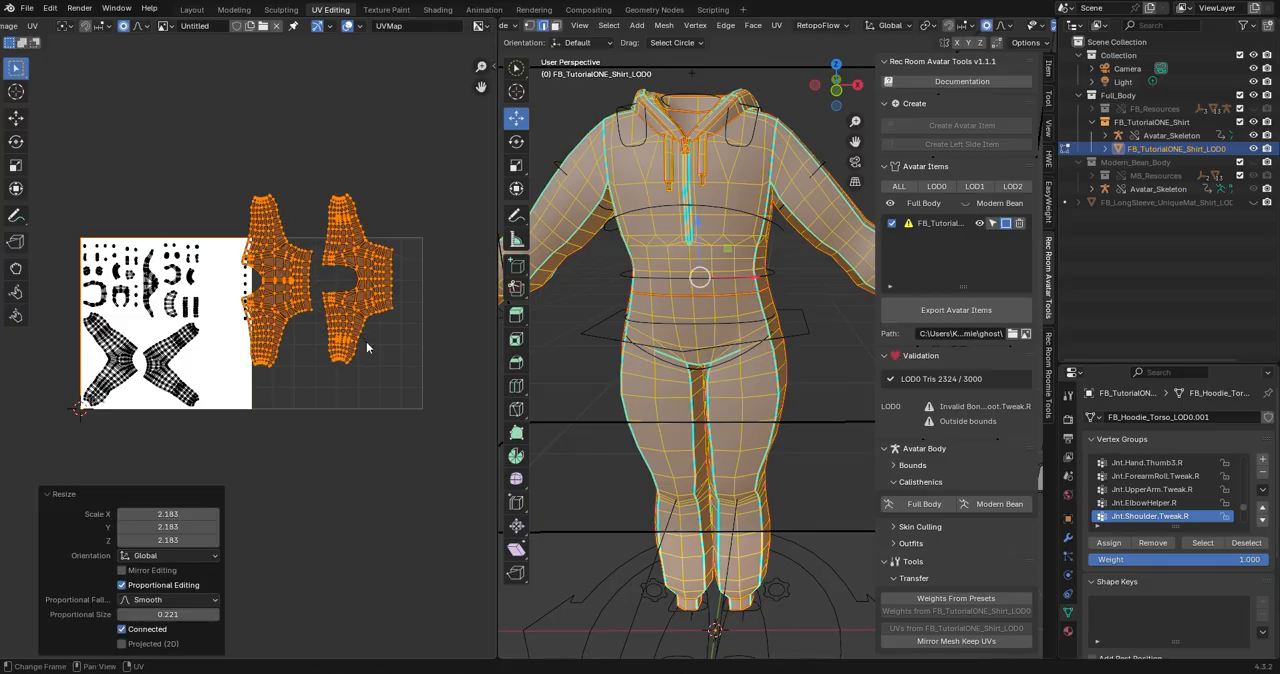
Move both torso UV islands about 0.129 in X and -0.25 in Y, and scale them to about 0.918 inside the second tile.
key(g)
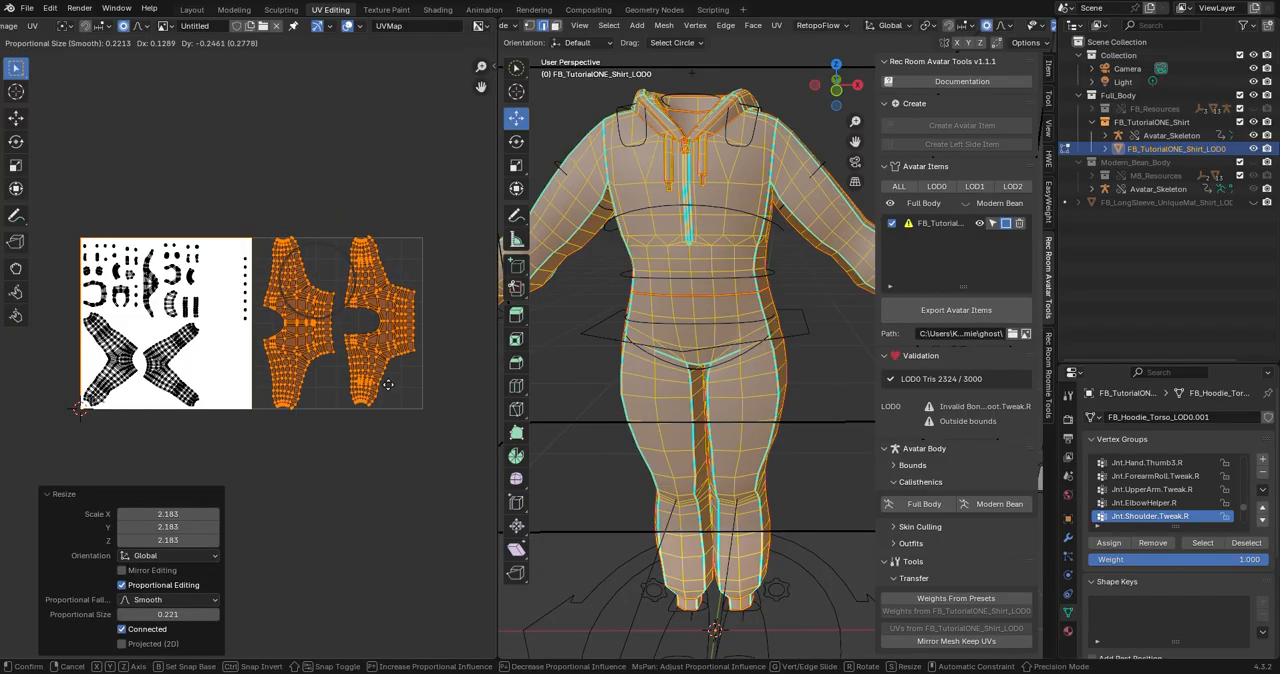
click(388, 384)
key(s)
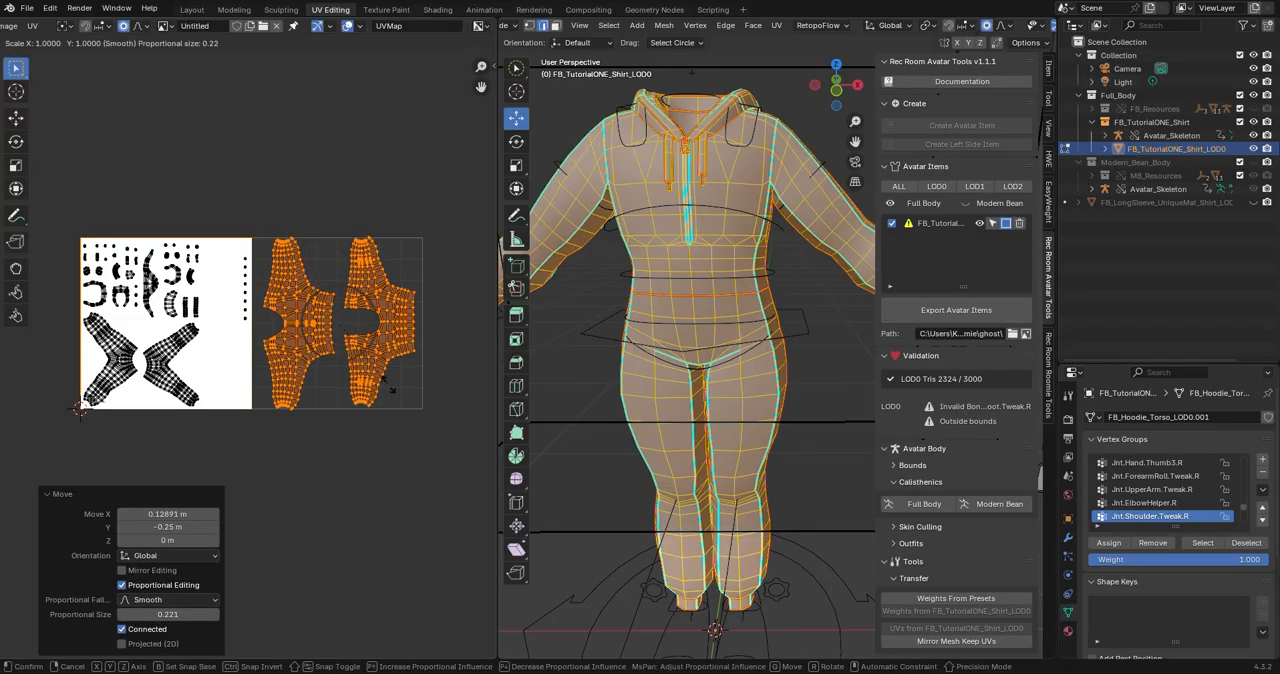
click(388, 376)
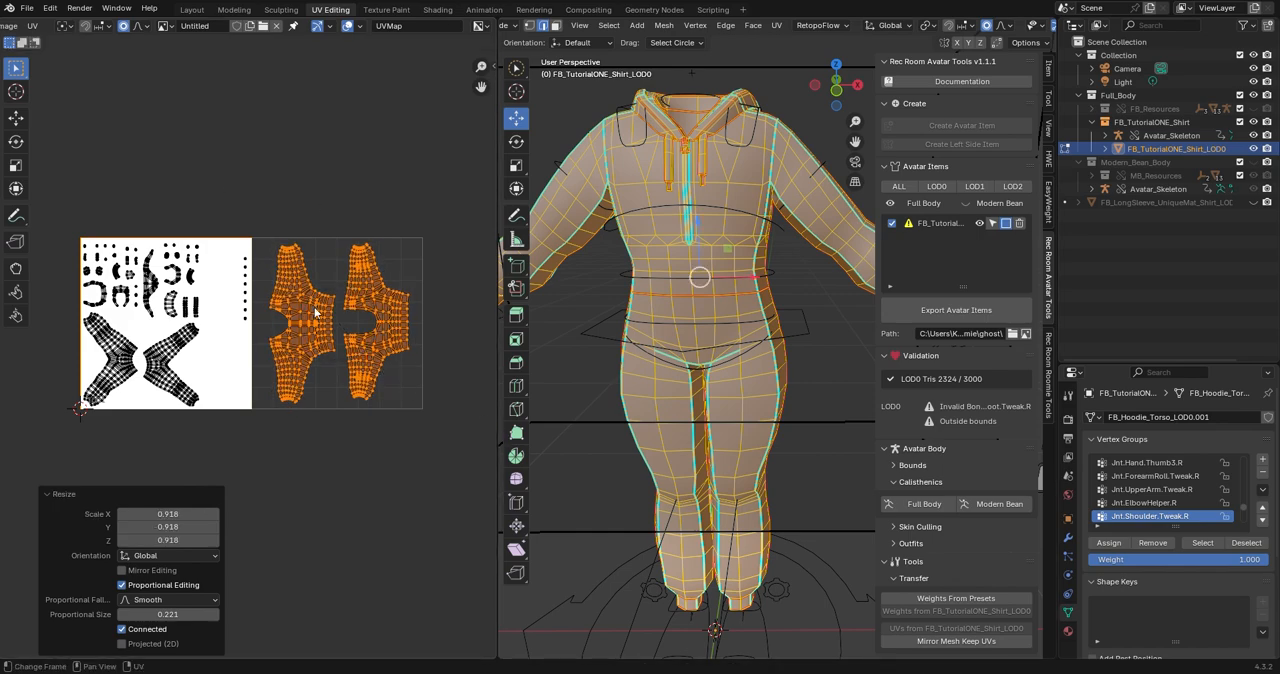
scroll(323, 323, up, 2)
middle_drag(383, 336, 337, 346)
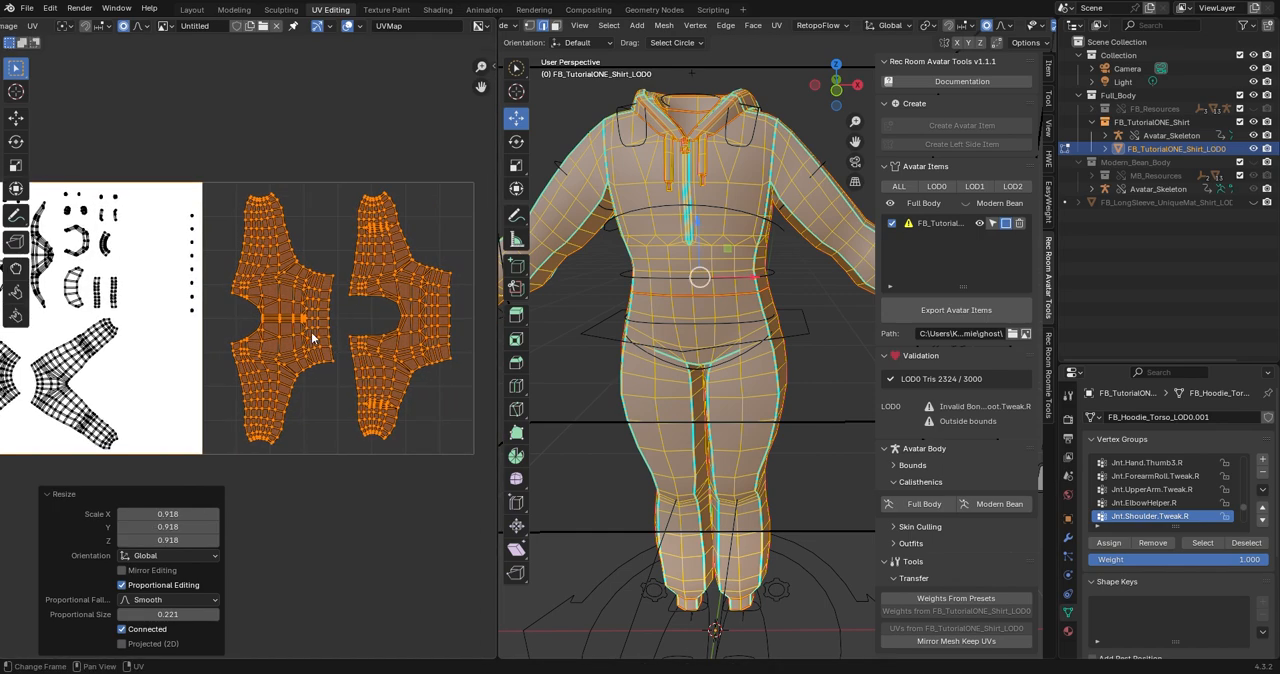
Rotate the torso UV island nearer the first tile by 90° and place it in the lower half of the second tile.
click(273, 289)
click(366, 318)
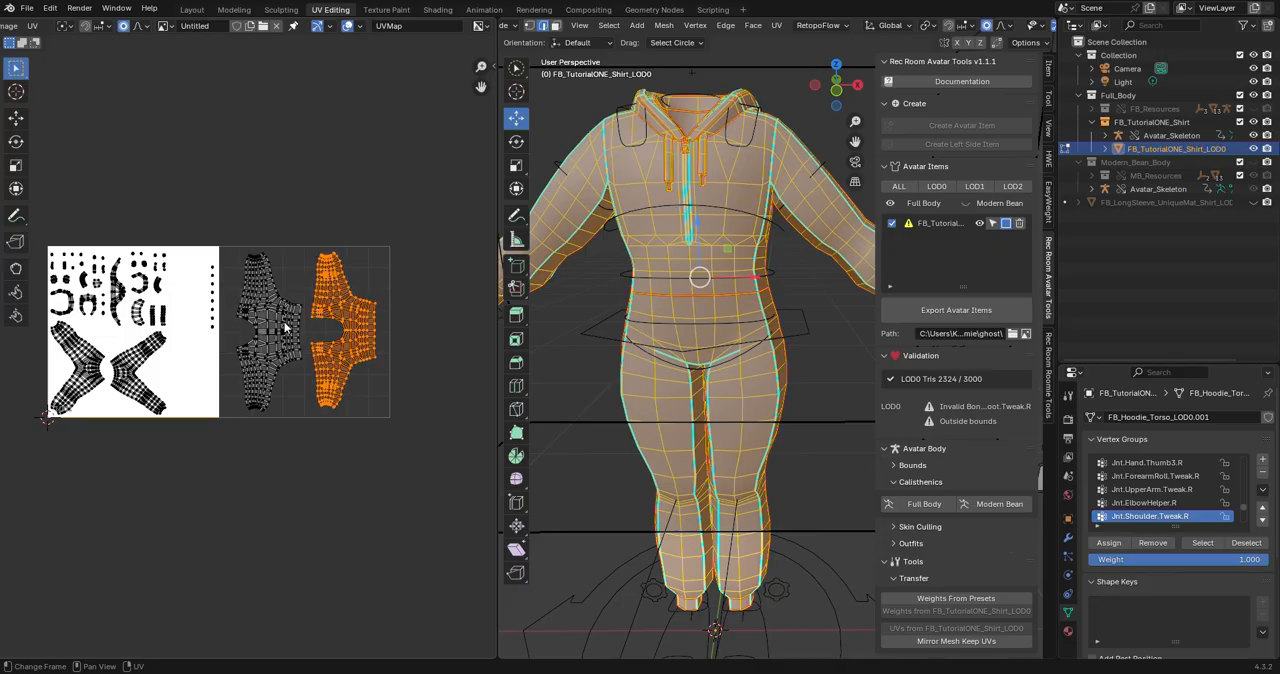
click(285, 305)
click(357, 323)
shift+click(281, 346)
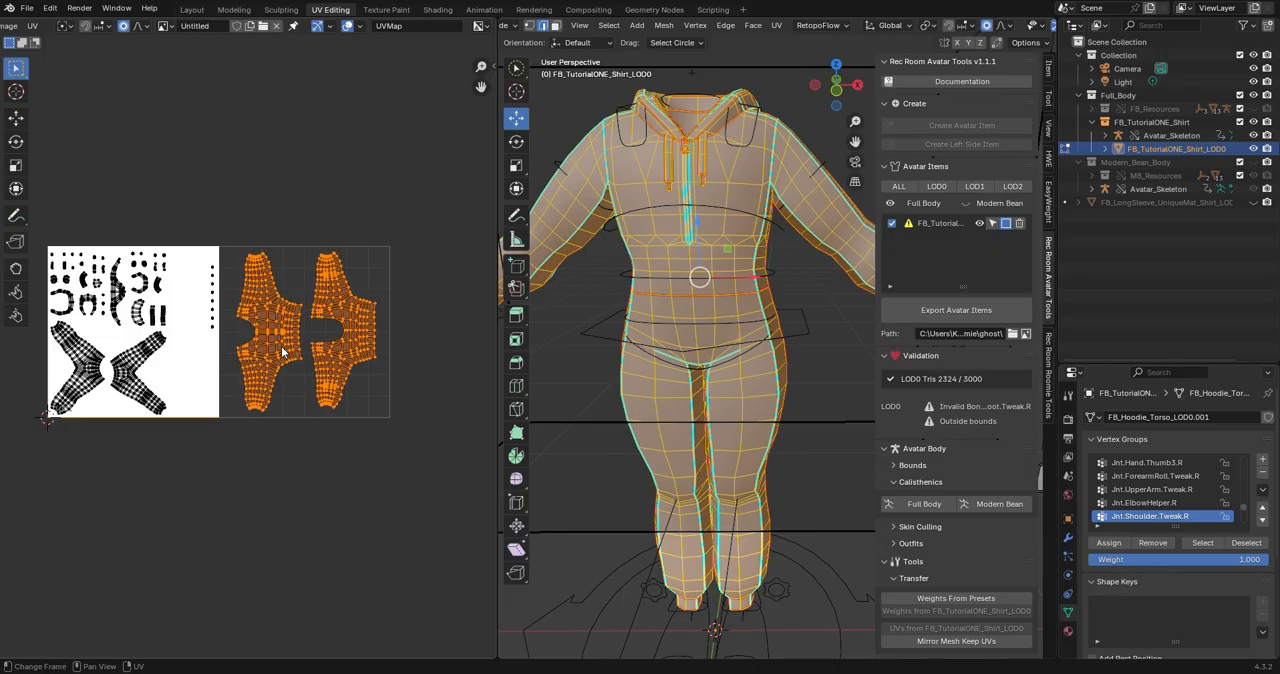
click(281, 346)
text(r90)
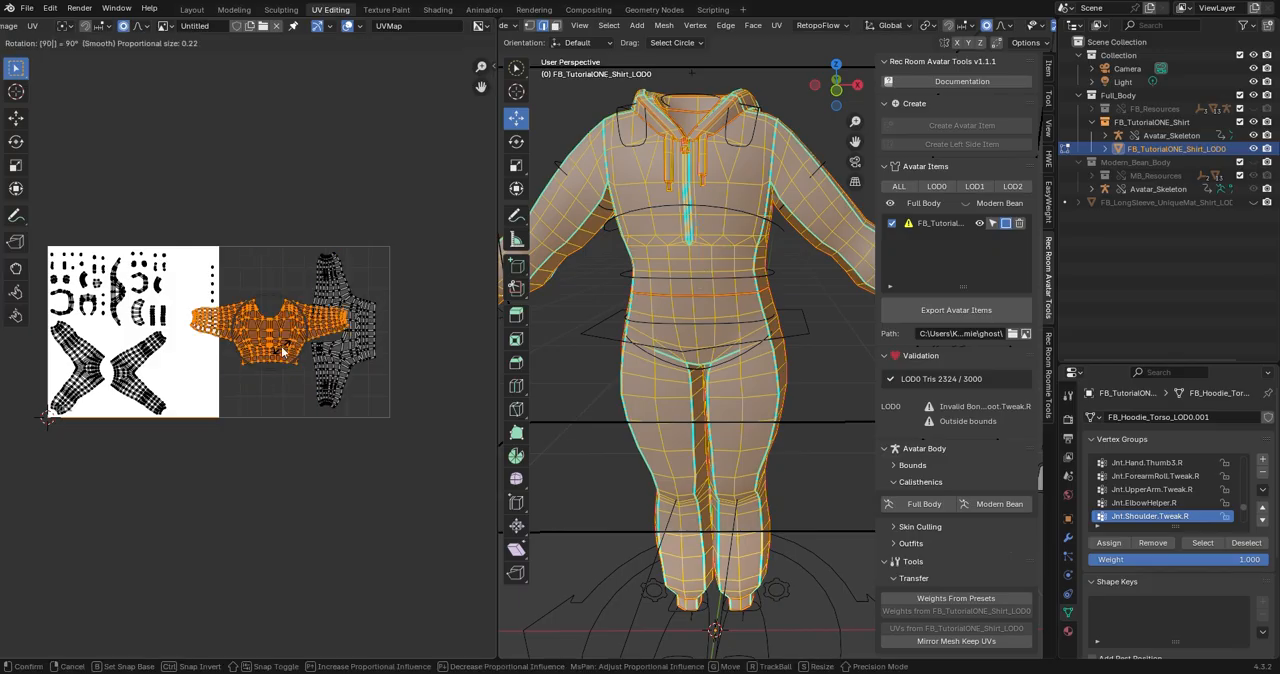
key(Return)
key(g)
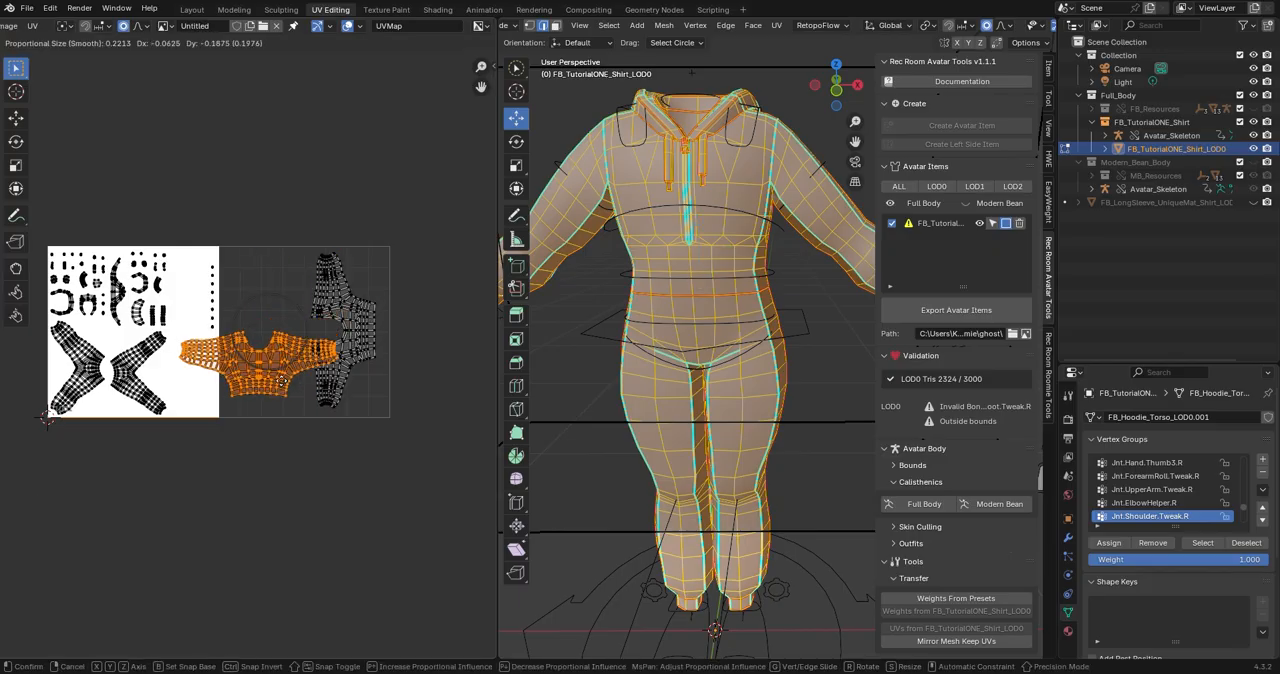
click(337, 398)
Move the other torso UV island about -0.234 in X and 0.301 in Y, and rotate it 90° above the first one.
click(347, 323)
key(g)
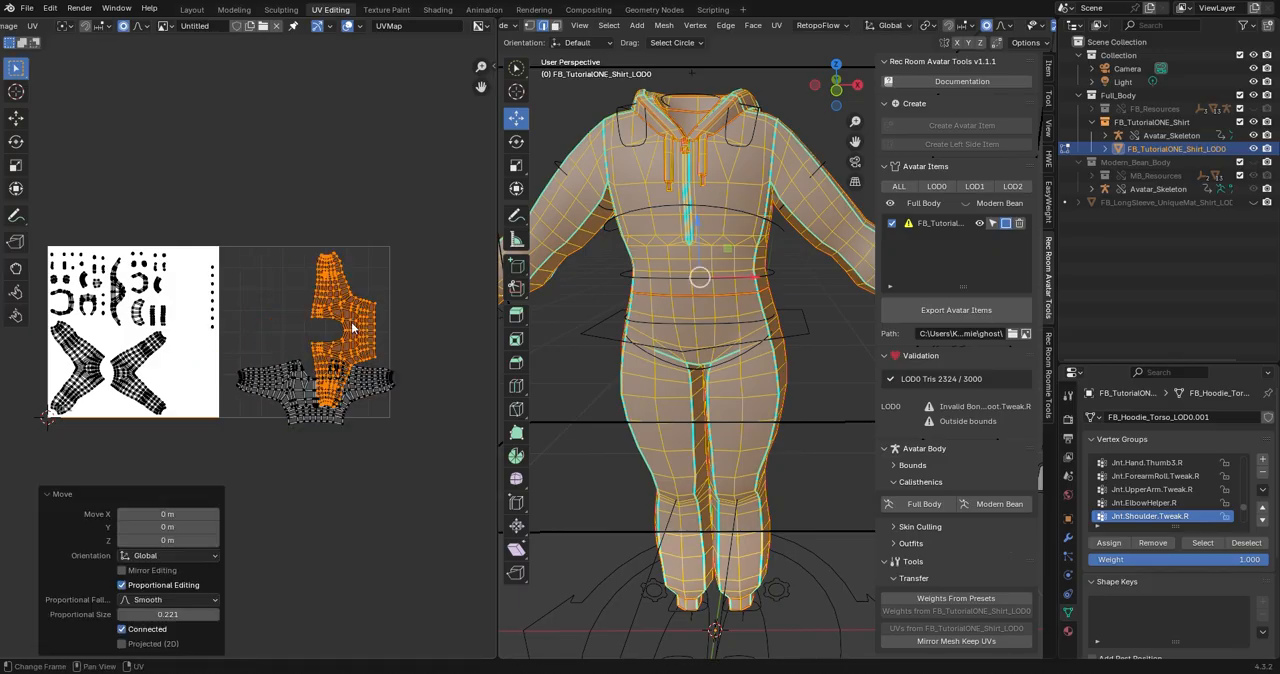
click(300, 264)
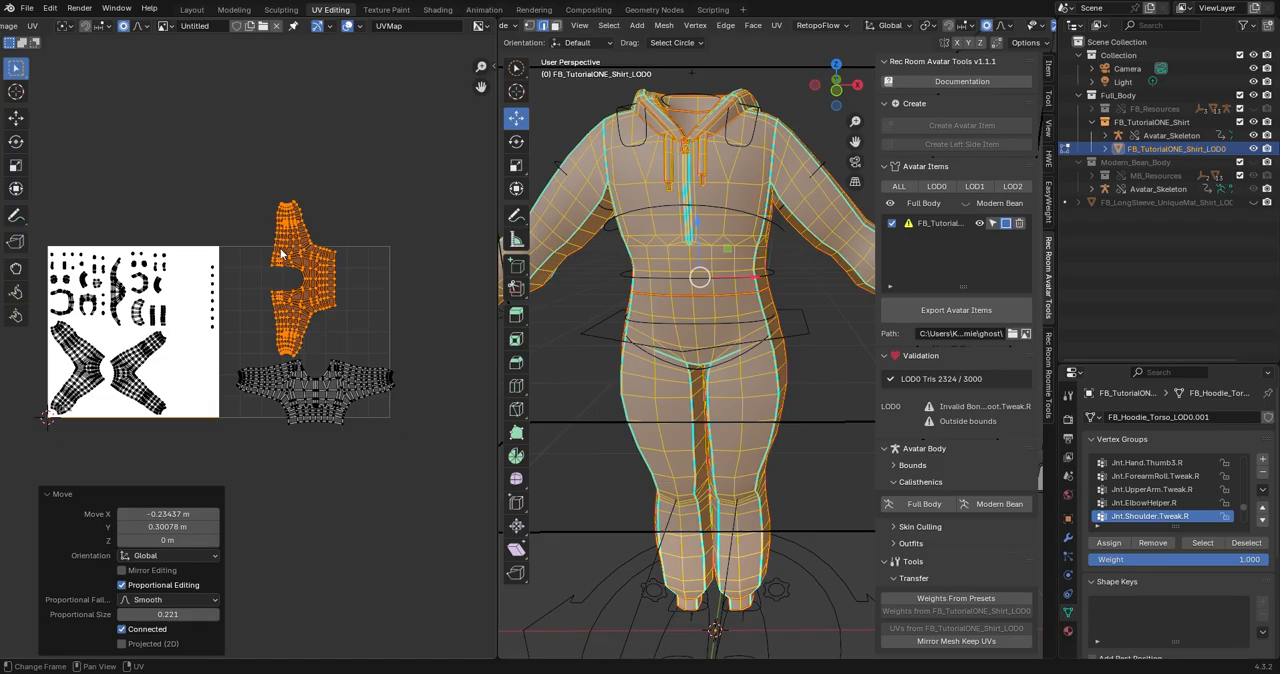
text(r90)
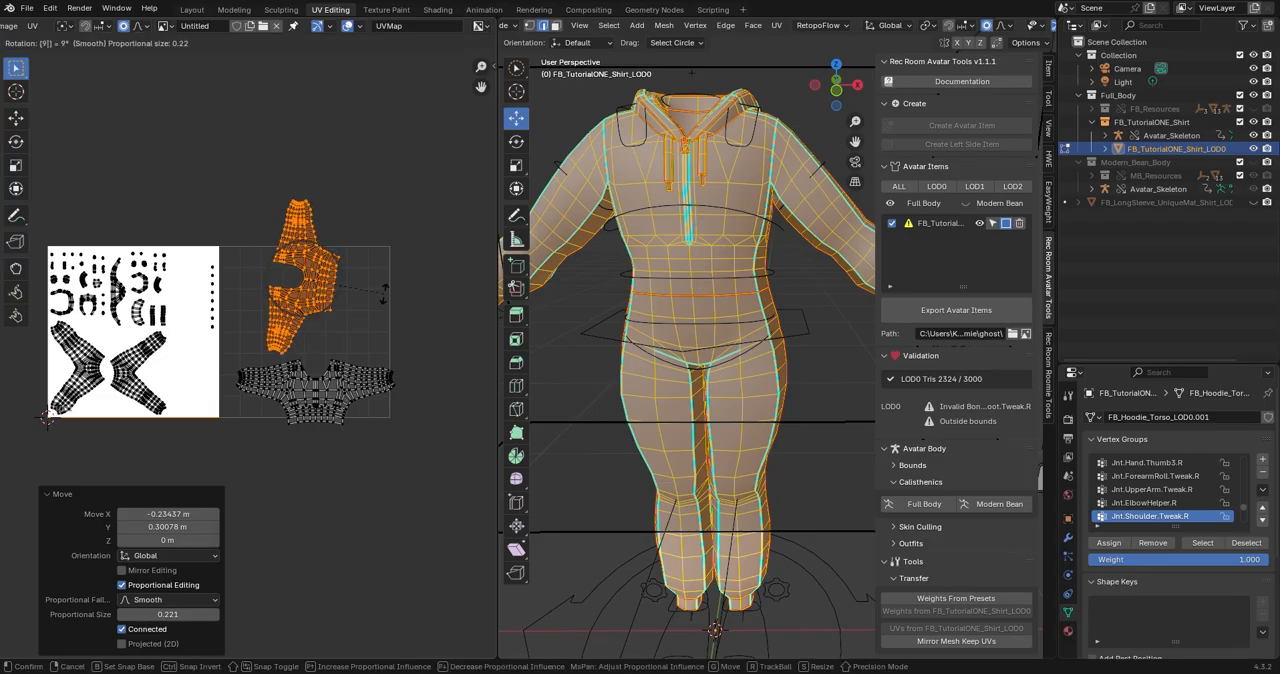
key(Return)
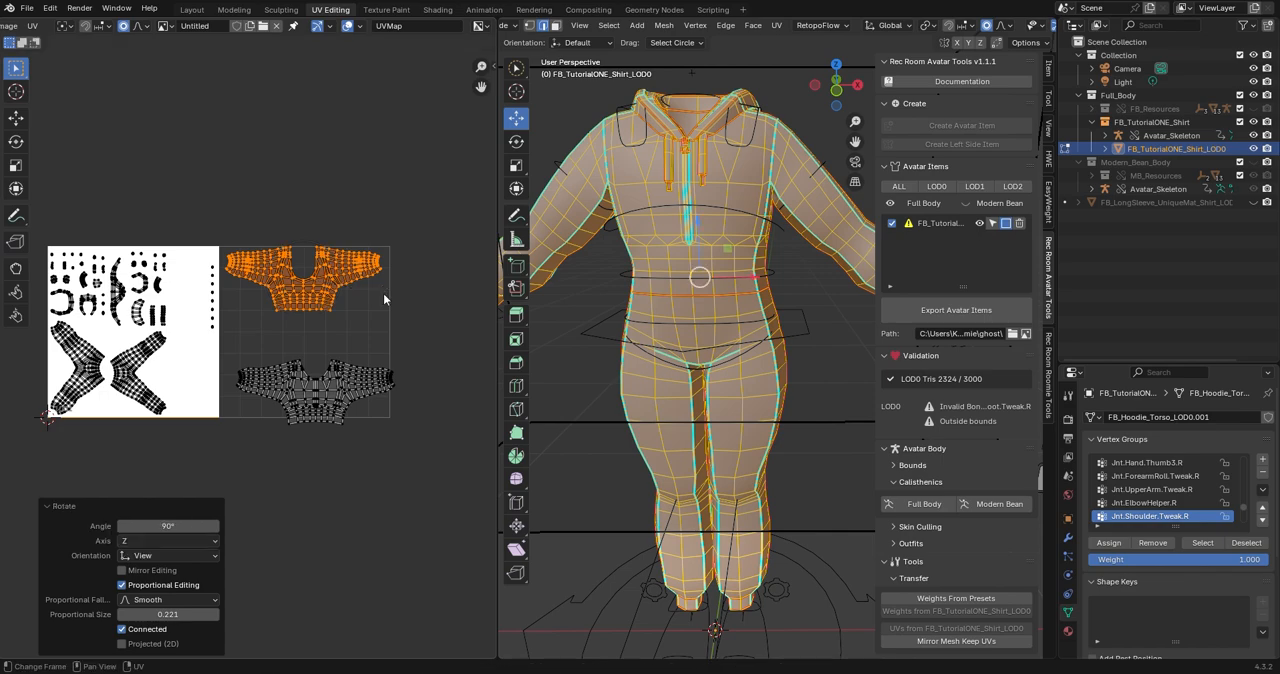
Nudge the lower torso island inside the second tile's border, and shift the upper one about 0.012 in X and -0.078 in Y.
click(352, 386)
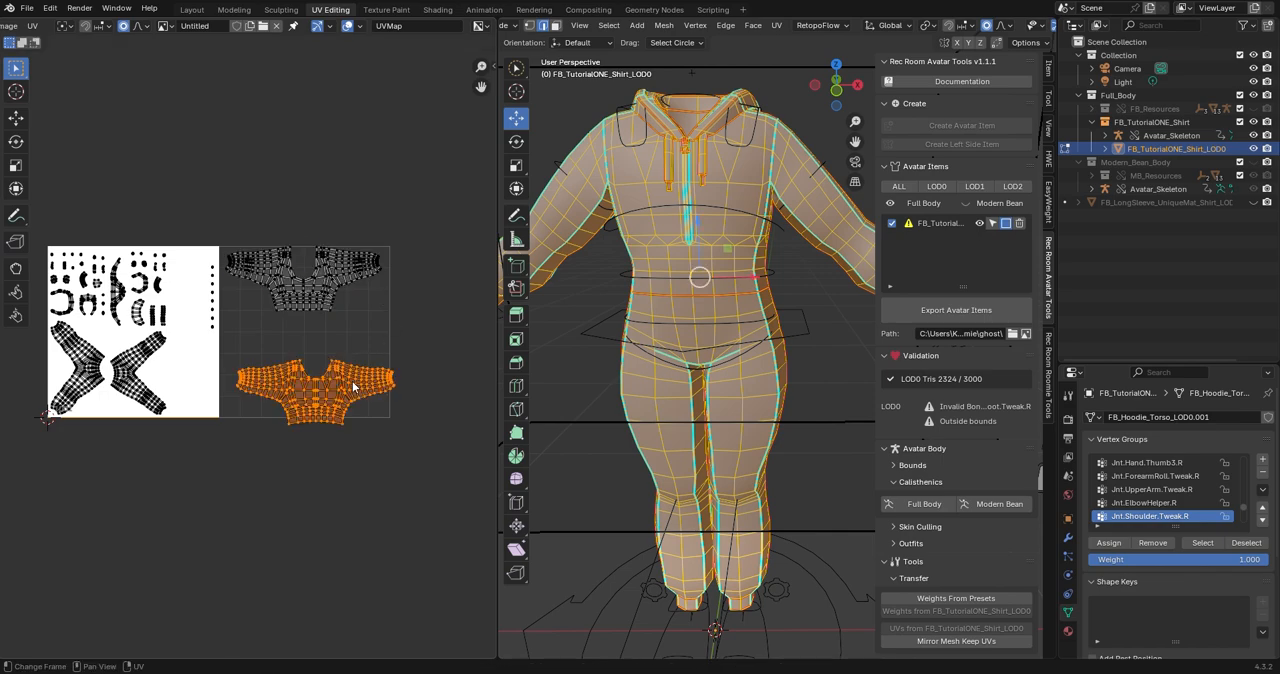
key(g)
click(350, 370)
click(323, 265)
key(g)
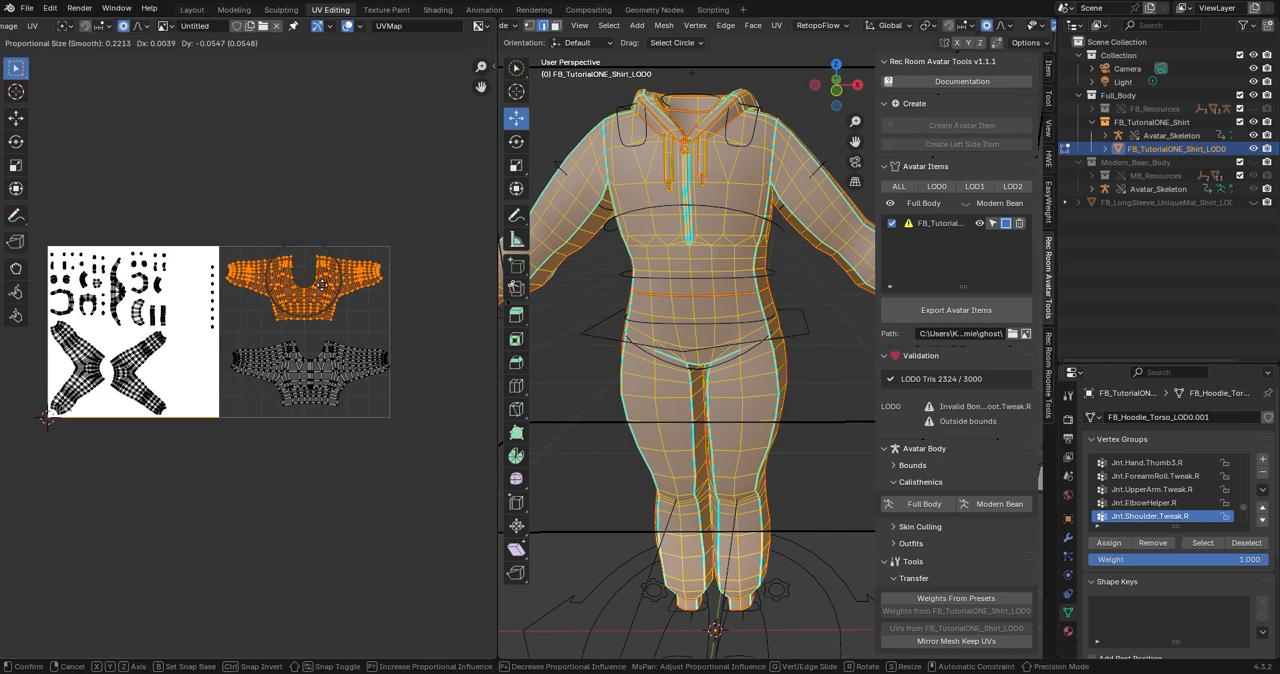
click(325, 293)
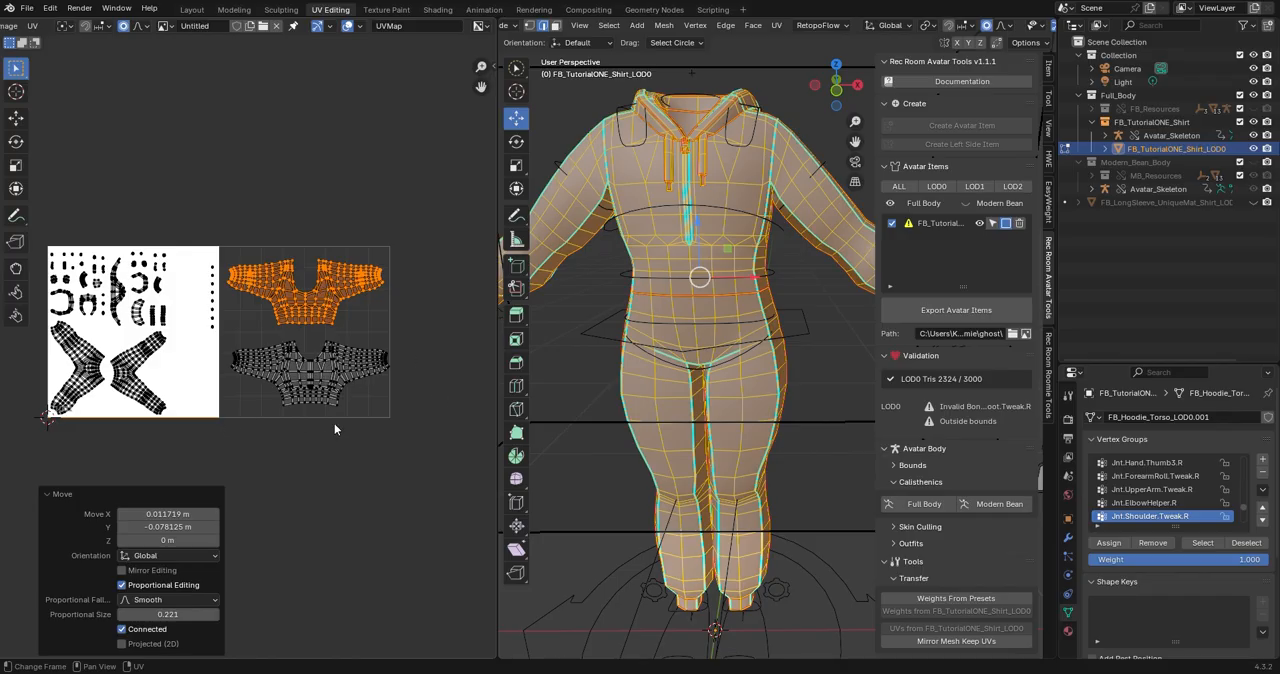
Examine the two-tile UV layout and the outfit's seams from the front and side.
scroll(381, 441, down, 1)
scroll(344, 452, up, 2)
shift+middle_drag(345, 453, 384, 492)
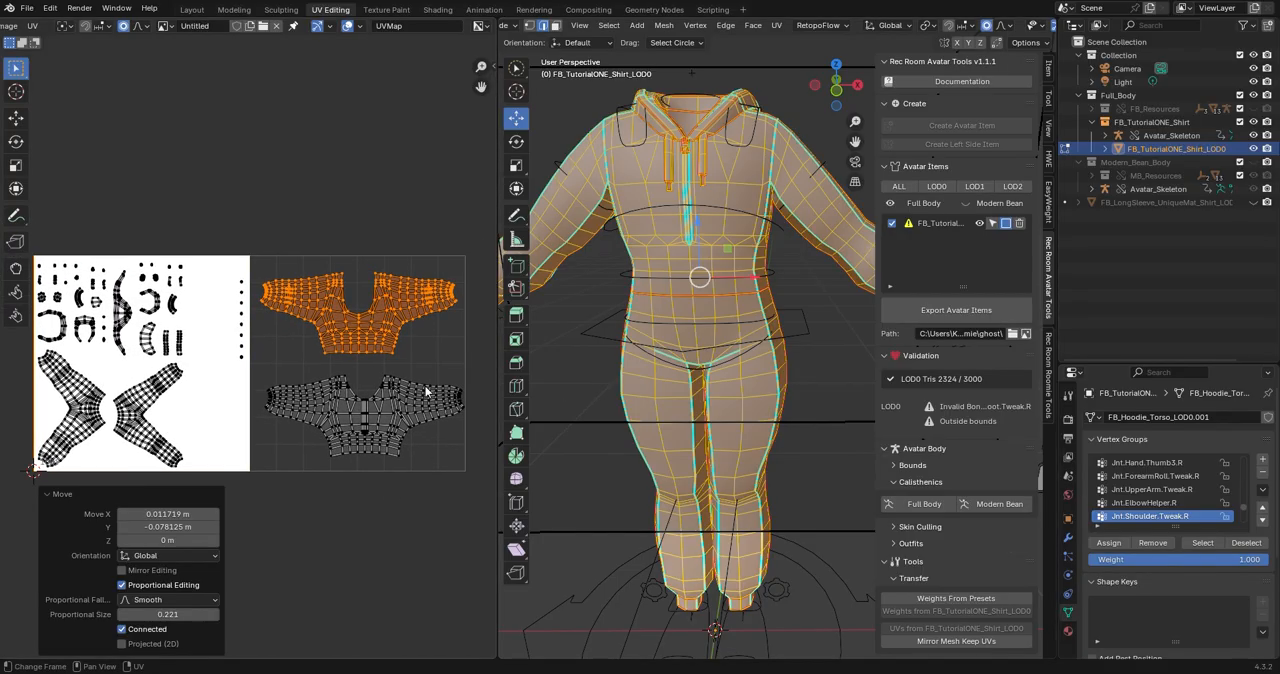
middle_drag(640, 380, 800, 378)
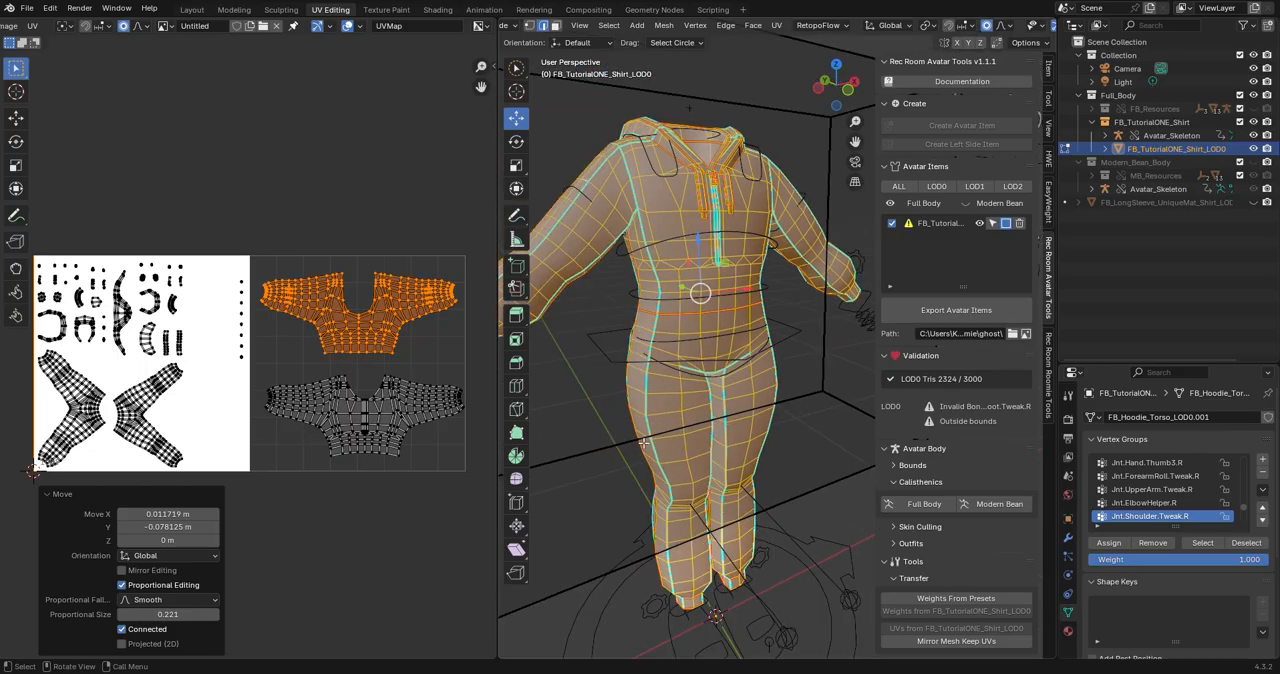
middle_drag(644, 442, 738, 440)
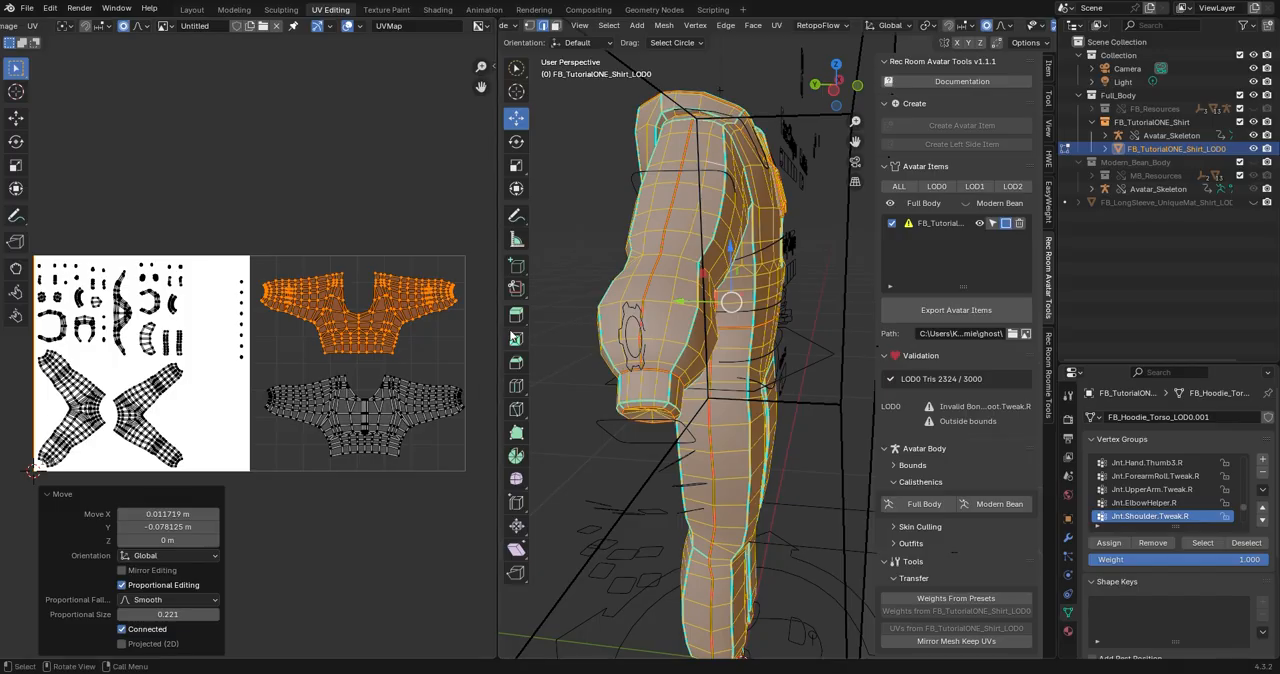
middle_drag(534, 302, 610, 423)
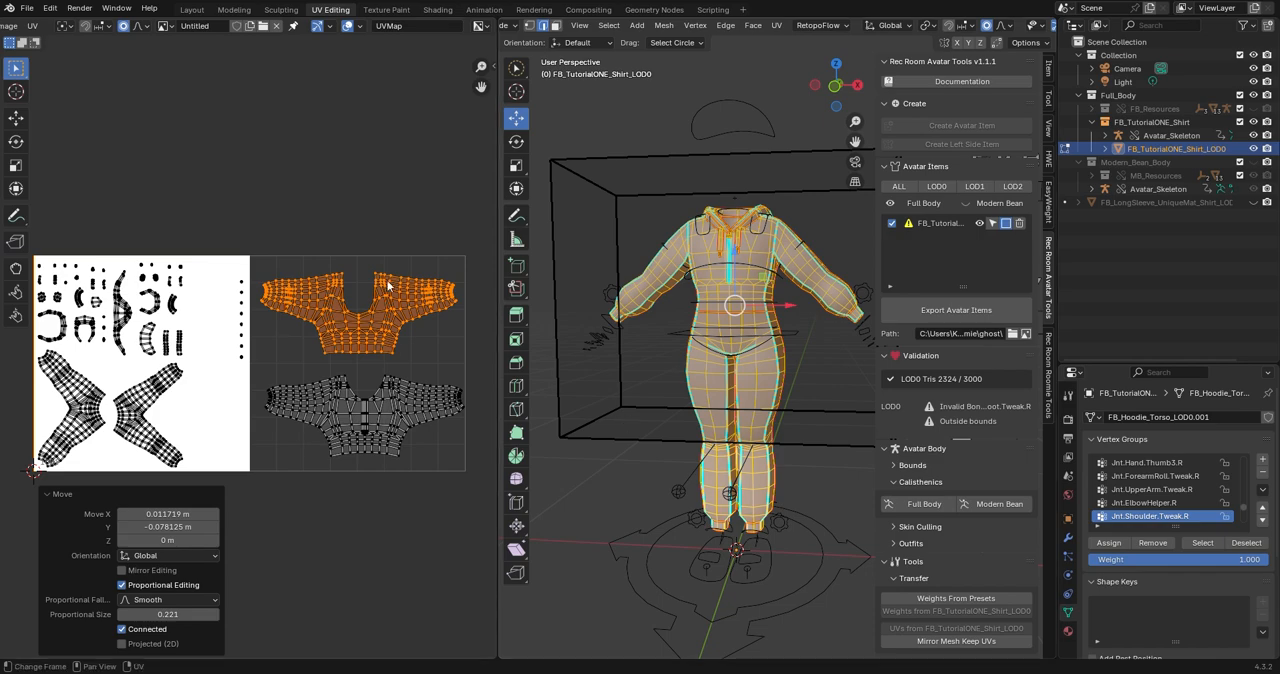
scroll(300, 355, down, 2)
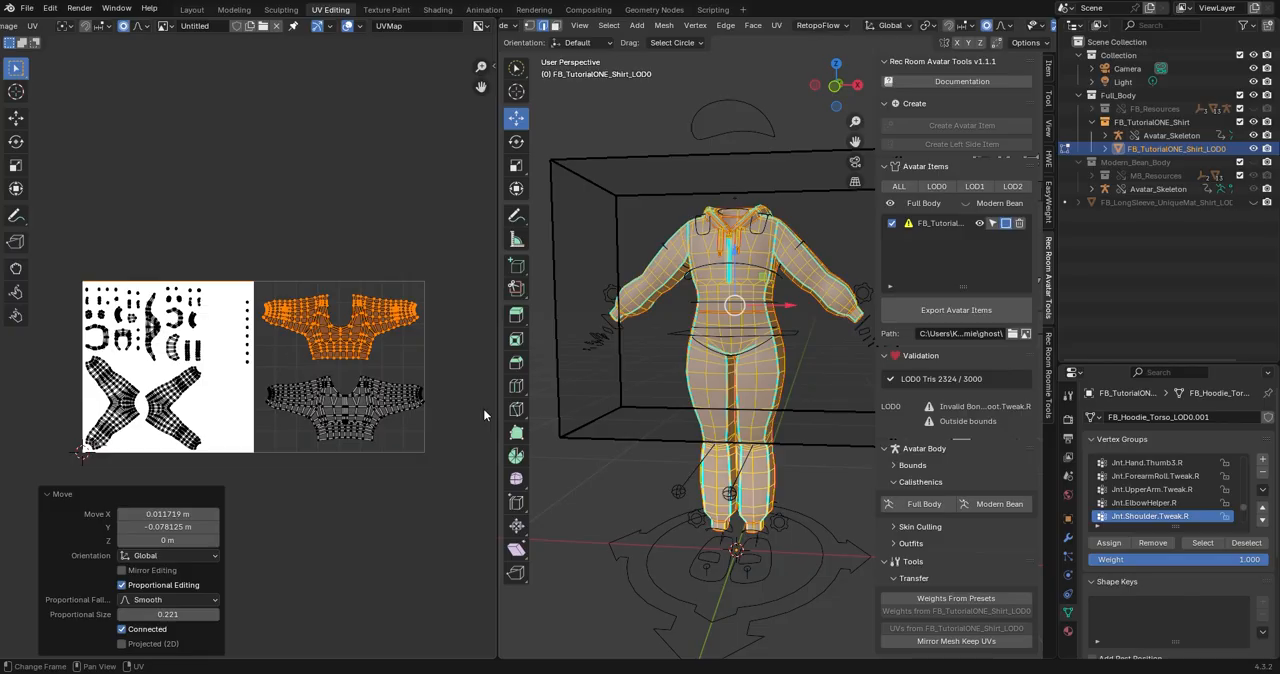
mouse_move(598, 508)
middle_down()
mouse_move(586, 509)
mouse_move(765, 503)
mouse_move(614, 510)
middle_up()
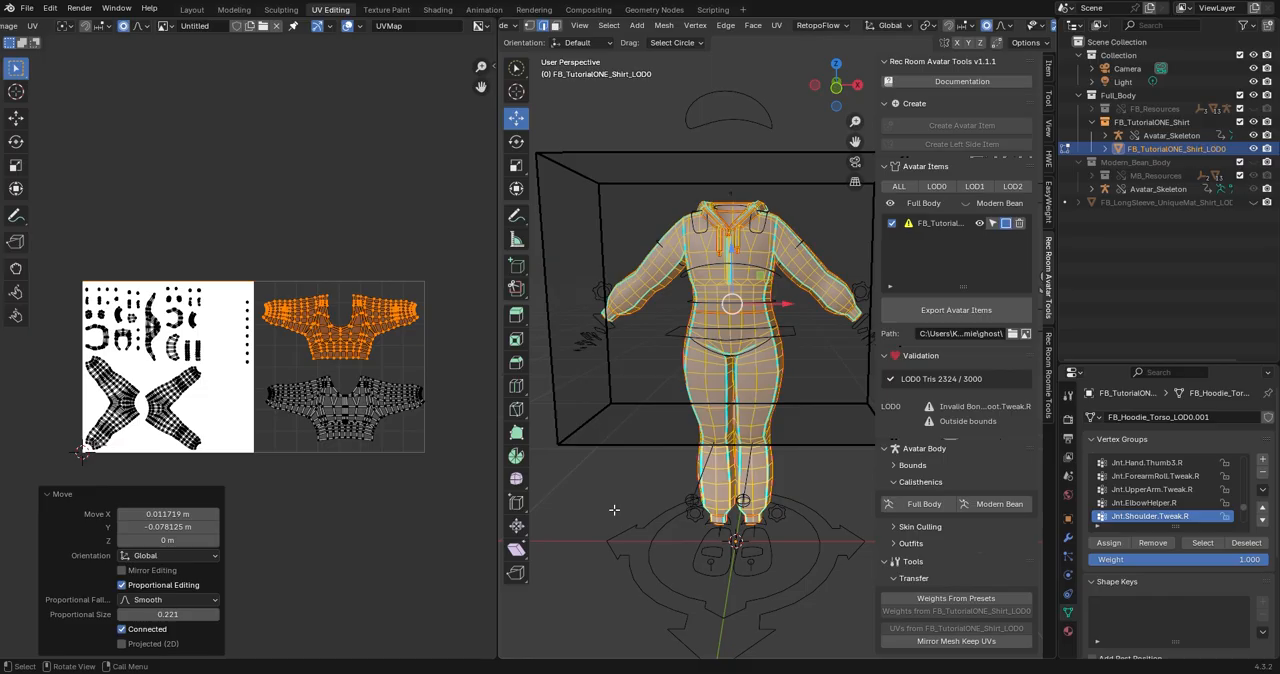
Return to the Layout workspace and transfer weights from presets to the outfit, using Body Mesh as the transfer mesh.
drag(194, 17, 194, 14)
click(192, 10)
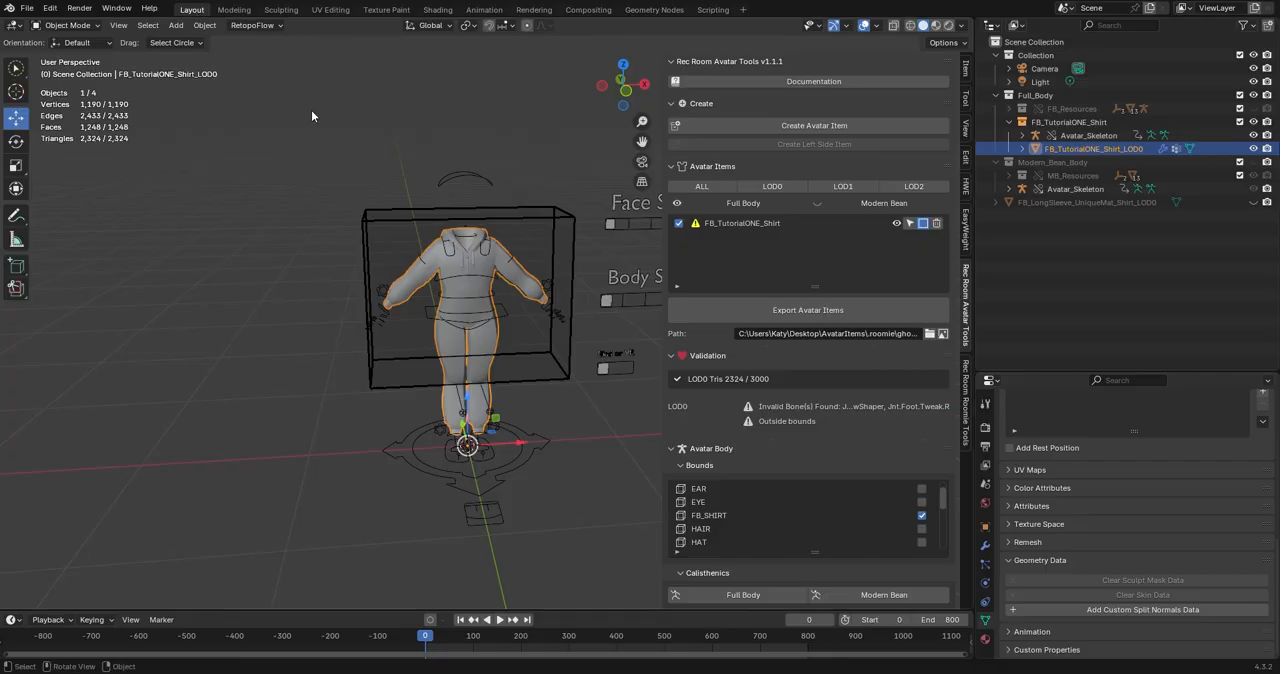
scroll(490, 345, up, 4)
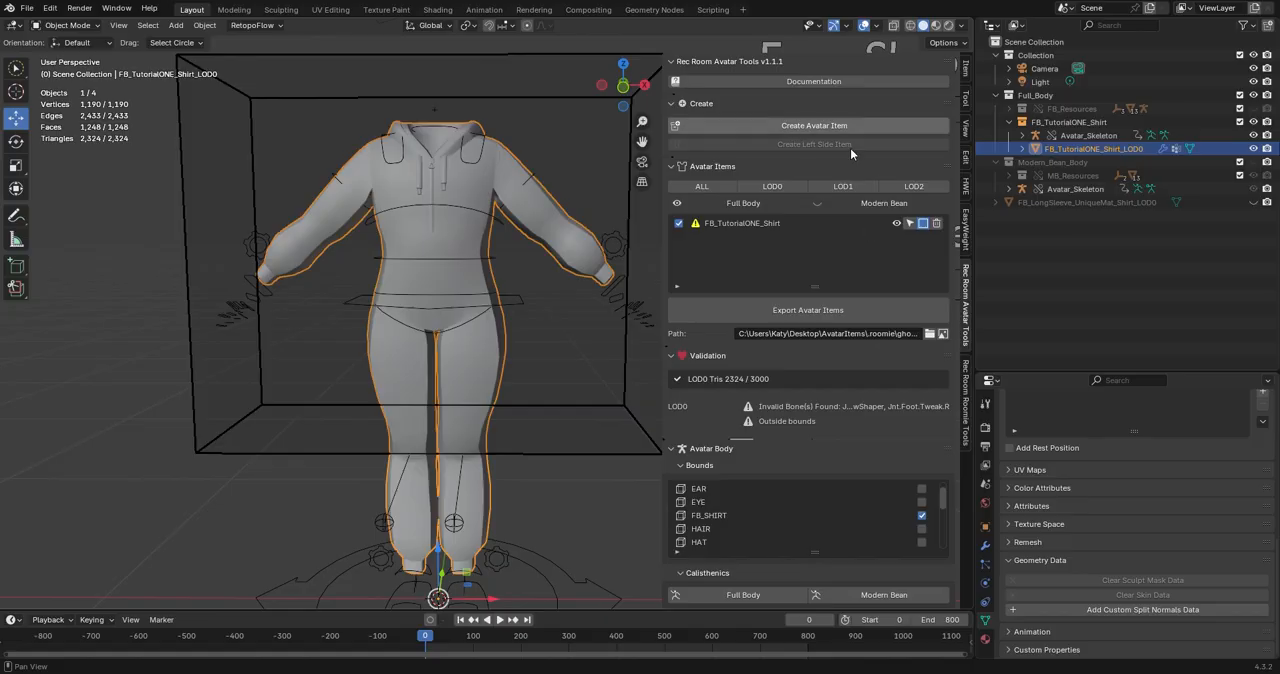
scroll(916, 473, down, 1)
scroll(930, 508, down, 5)
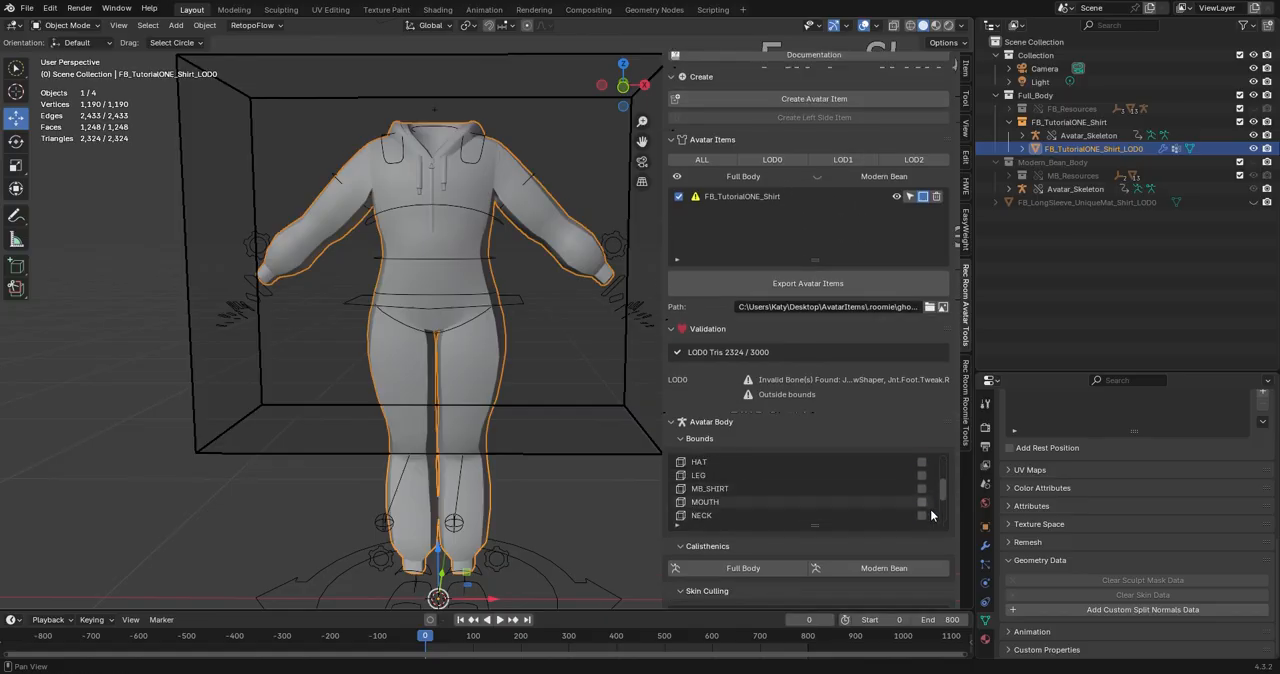
scroll(940, 530, down, 3)
scroll(949, 554, down, 10)
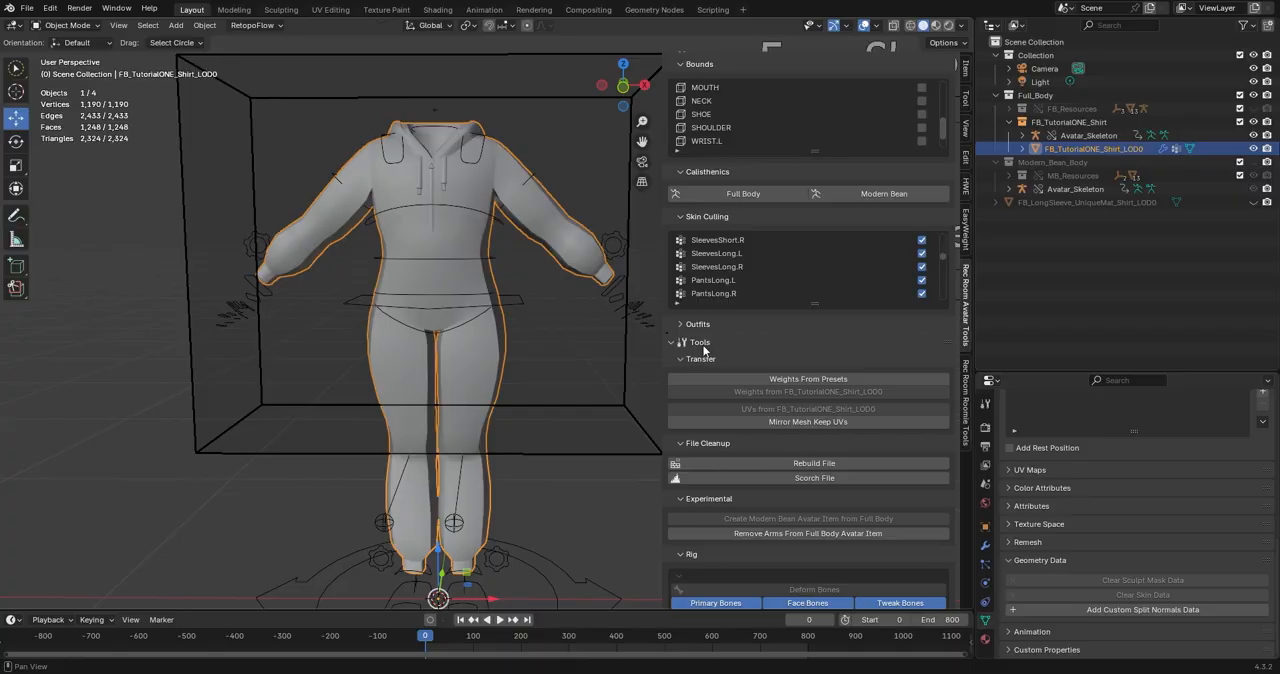
click(799, 380)
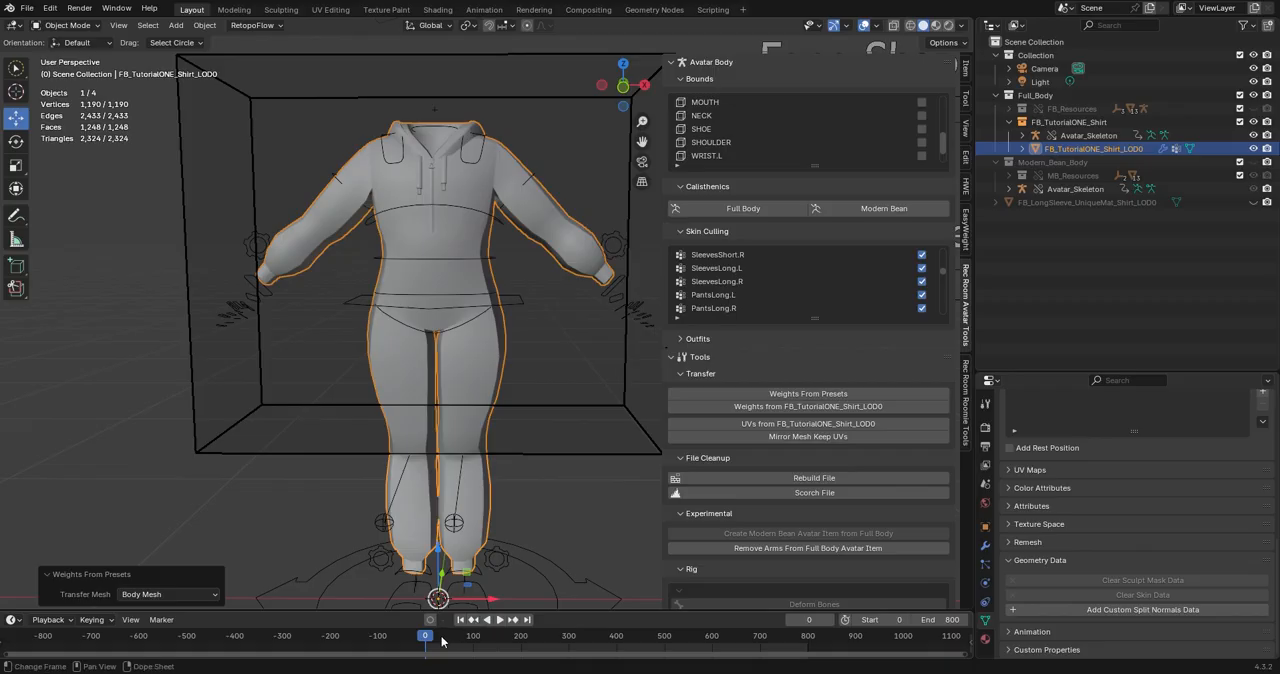
Scrub the animation to frame 119 and examine how the lower legs deform.
drag(433, 642, 481, 642)
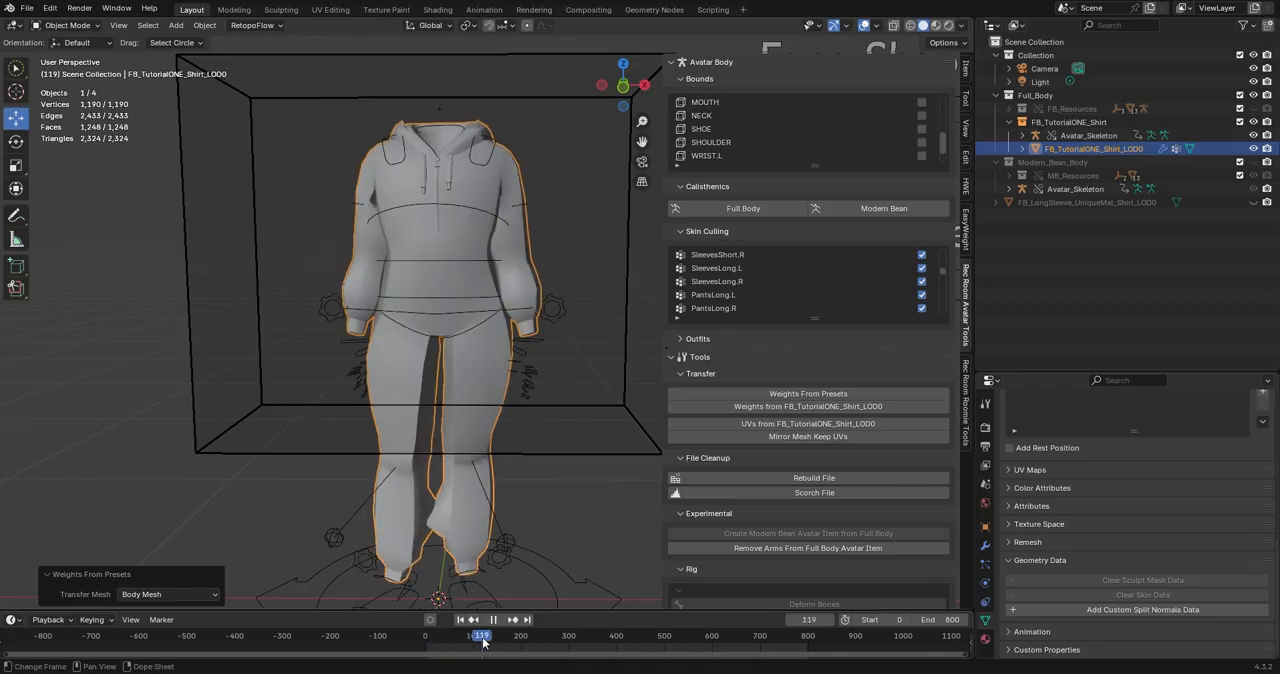
scroll(441, 528, up, 2)
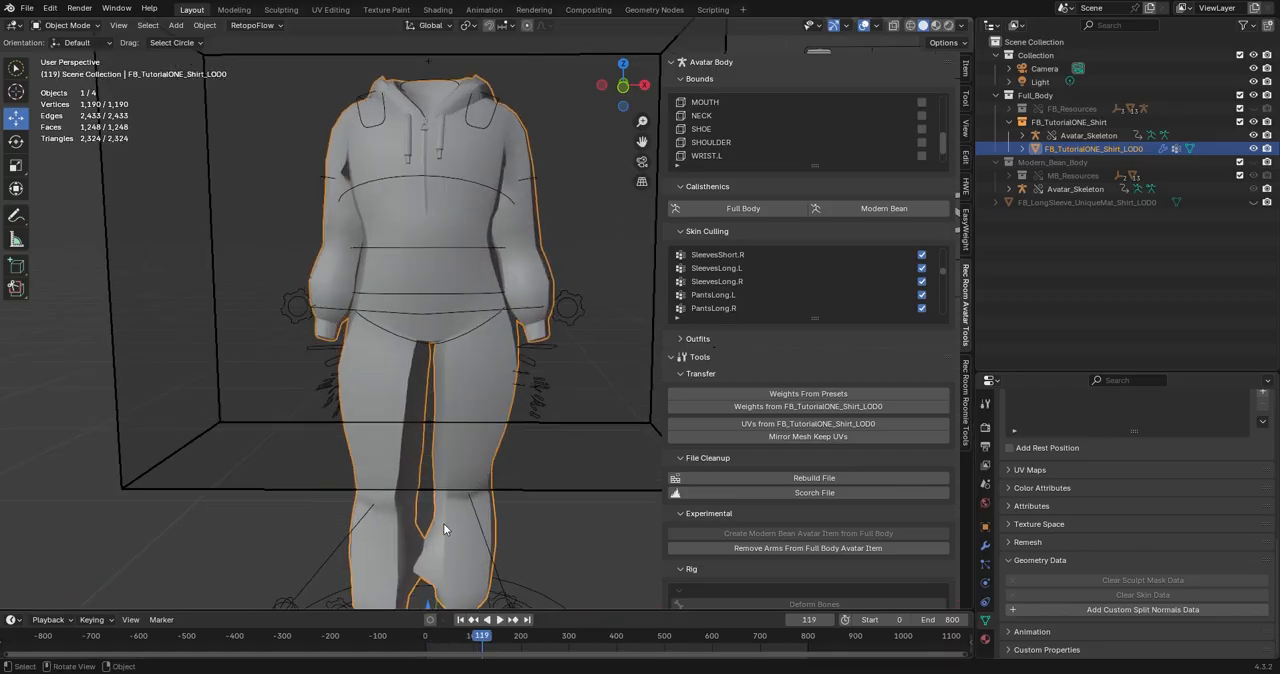
shift+middle_drag(458, 502, 527, 369)
scroll(503, 445, up, 4)
scroll(501, 478, down, 2)
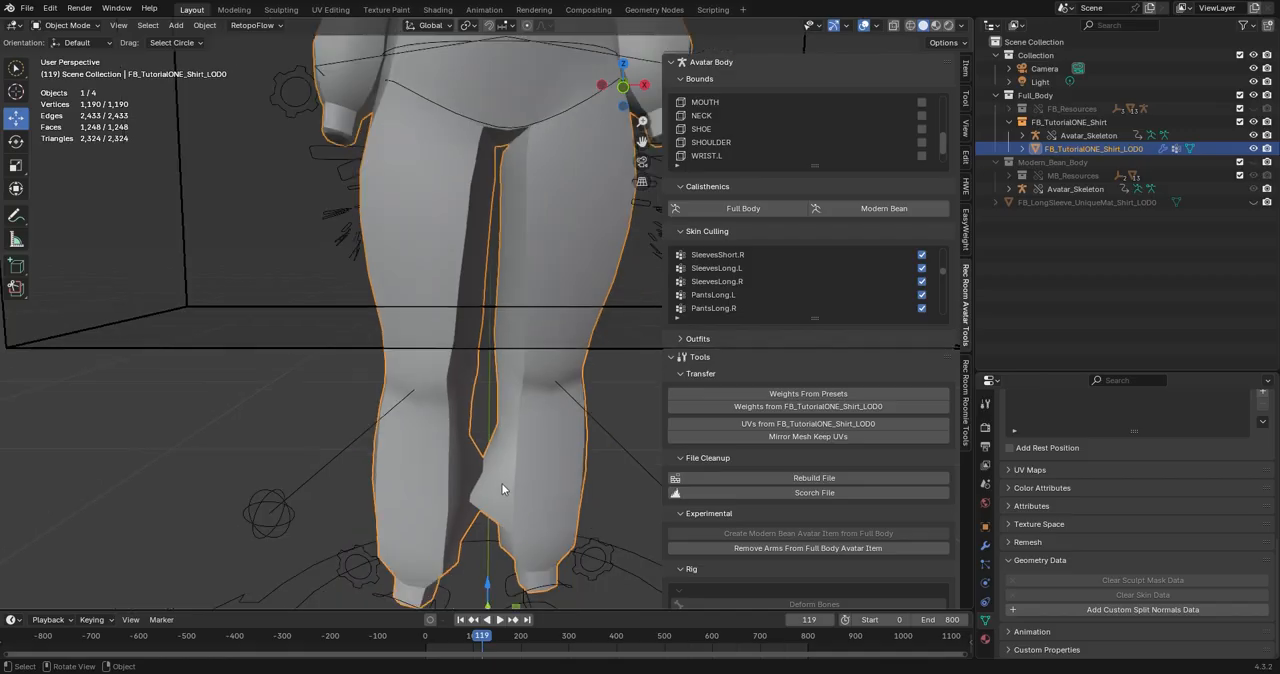
shift+middle_drag(474, 508, 536, 440)
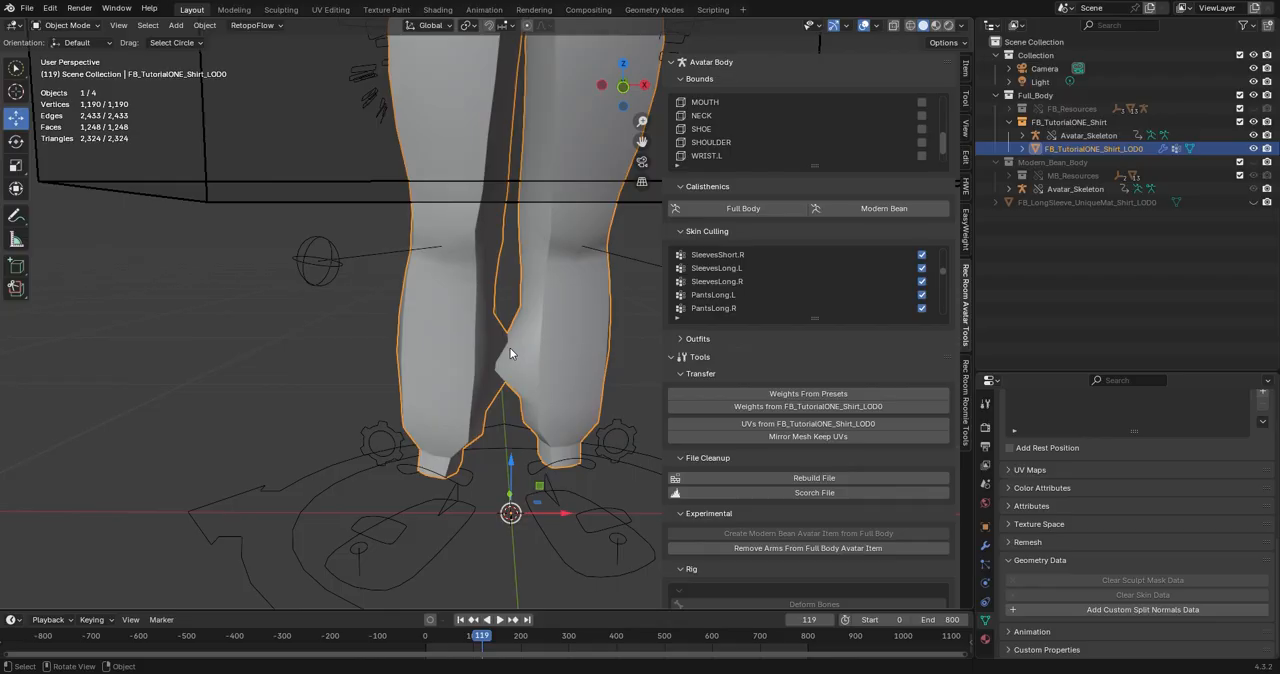
Enter Edit Mode on the outfit and display the Jnt.LowerLeg.Tweak.L vertex group's weights with Handy Weight Edit.
key(Tab)
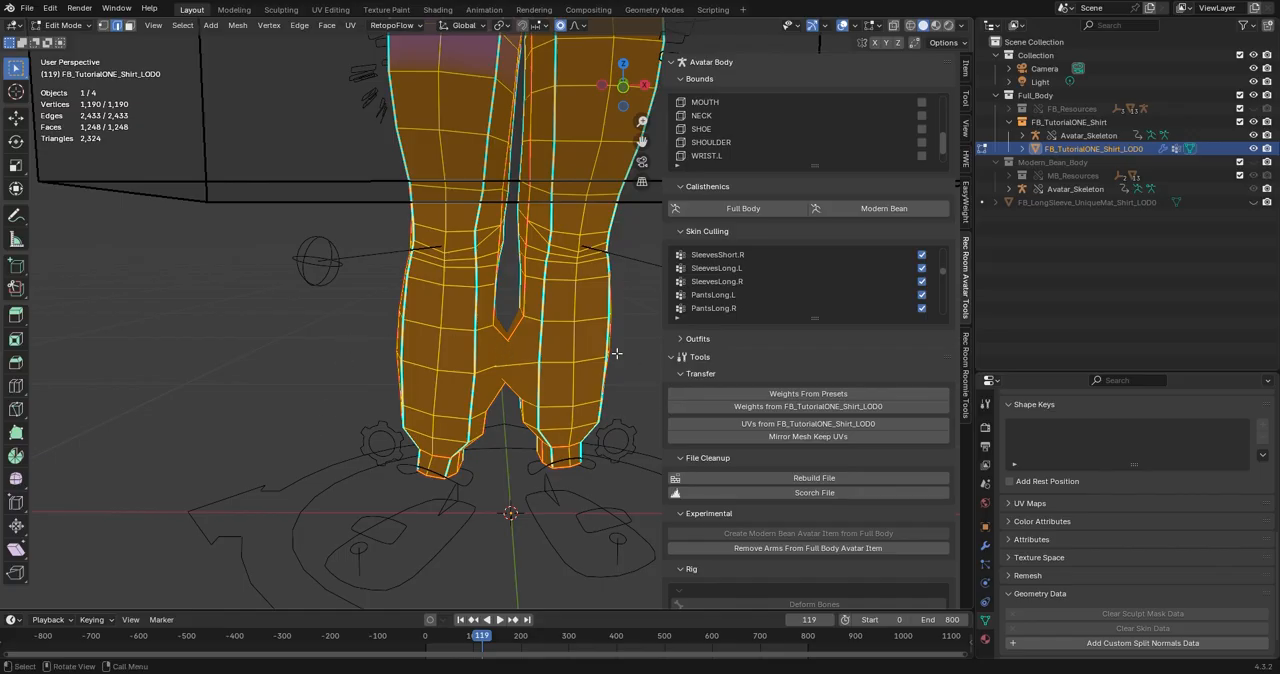
click(967, 160)
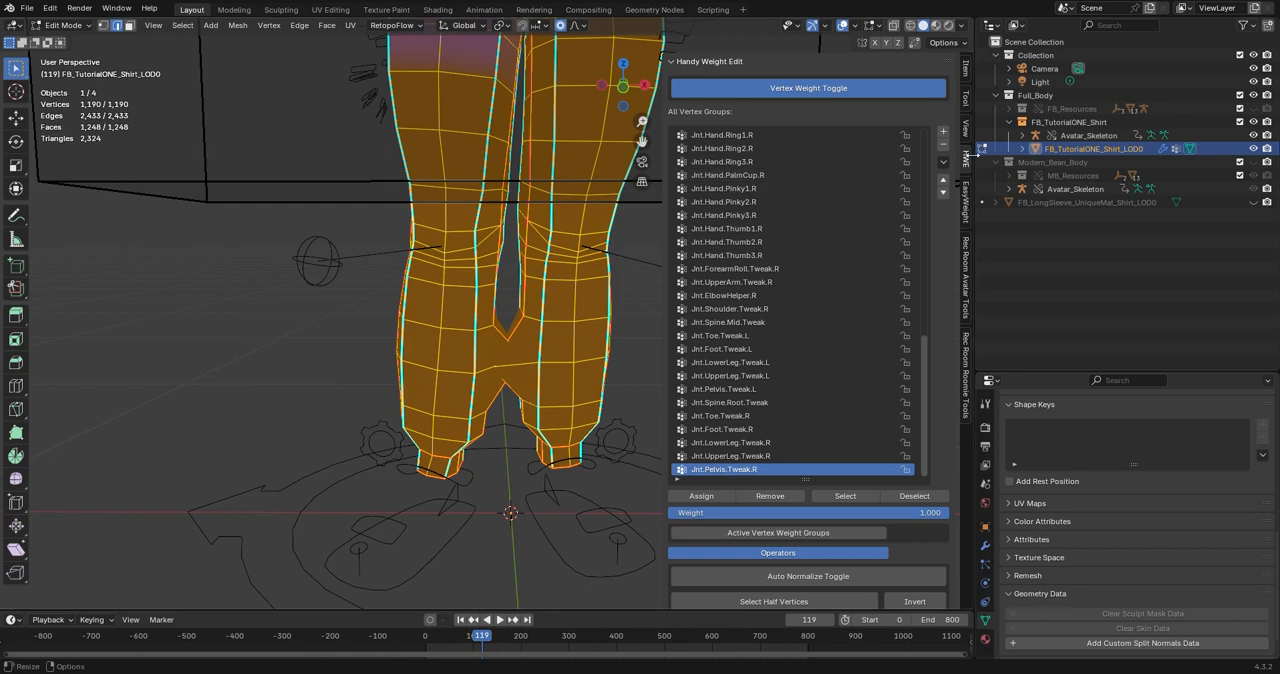
scroll(900, 182, up, 4)
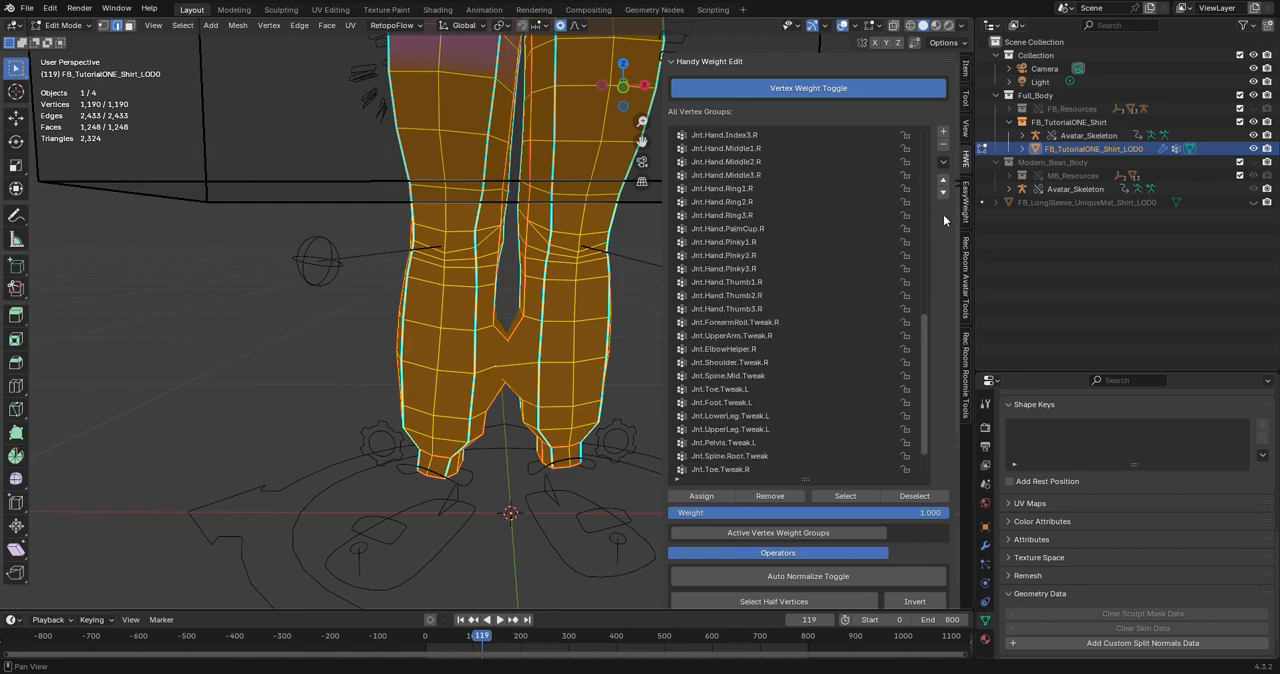
scroll(941, 220, down, 2)
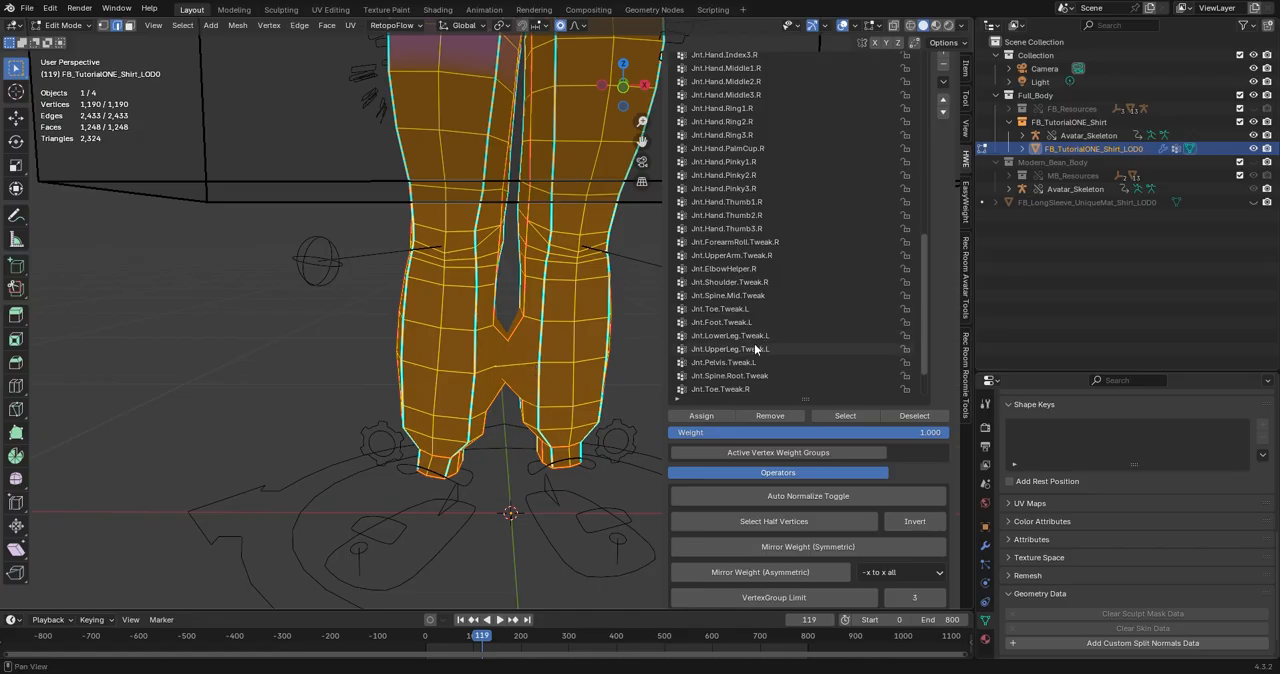
click(745, 337)
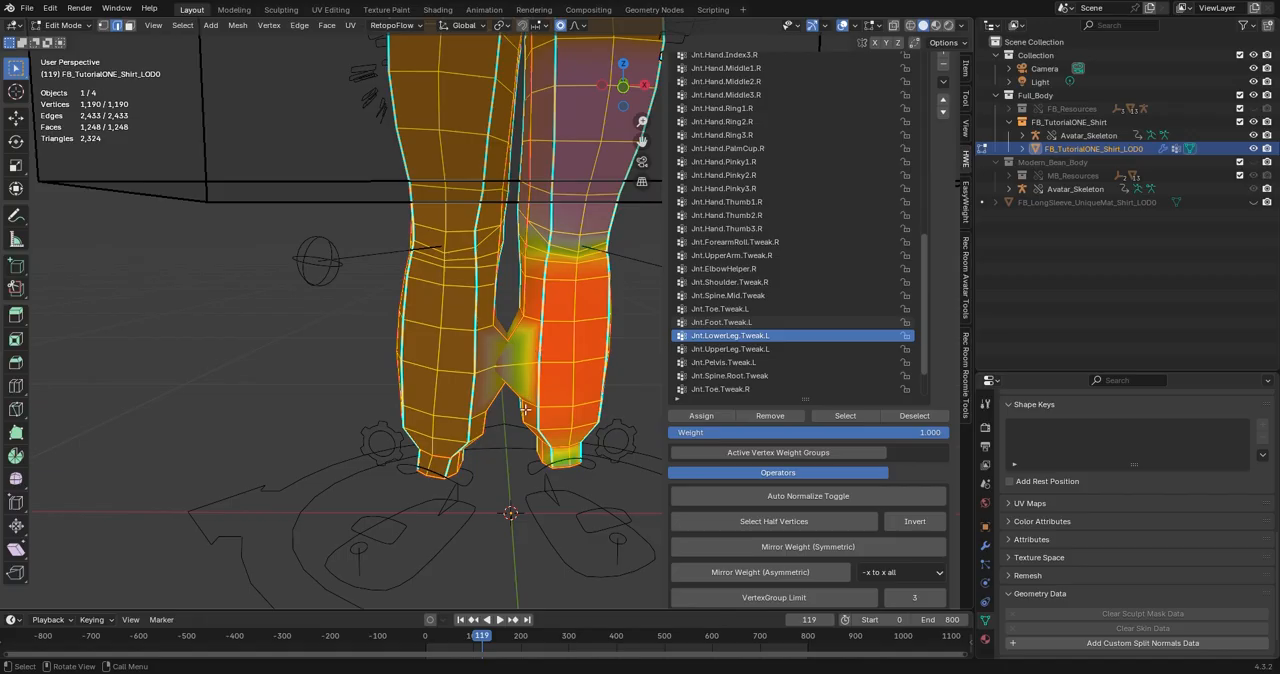
Assign weight 1.000 in Jnt.LowerLeg.Tweak.L to the two stretched inner-calf faces on the avatar's left leg.
scroll(524, 409, up, 3)
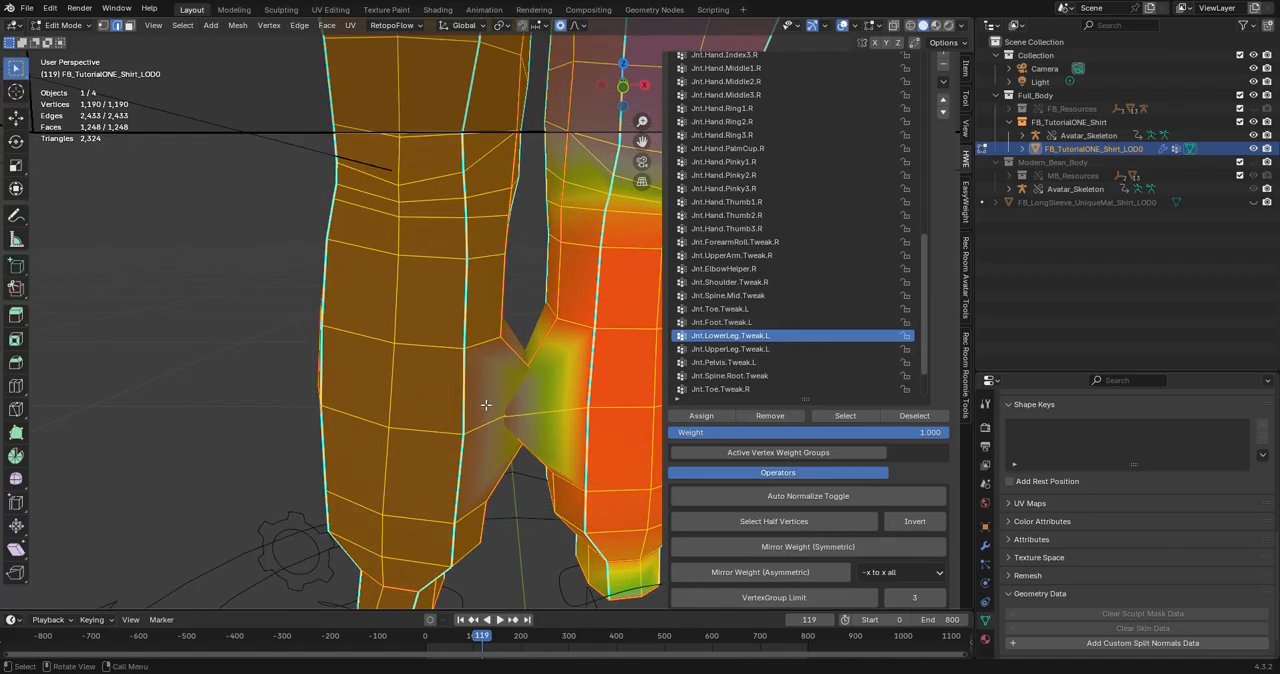
click(566, 373)
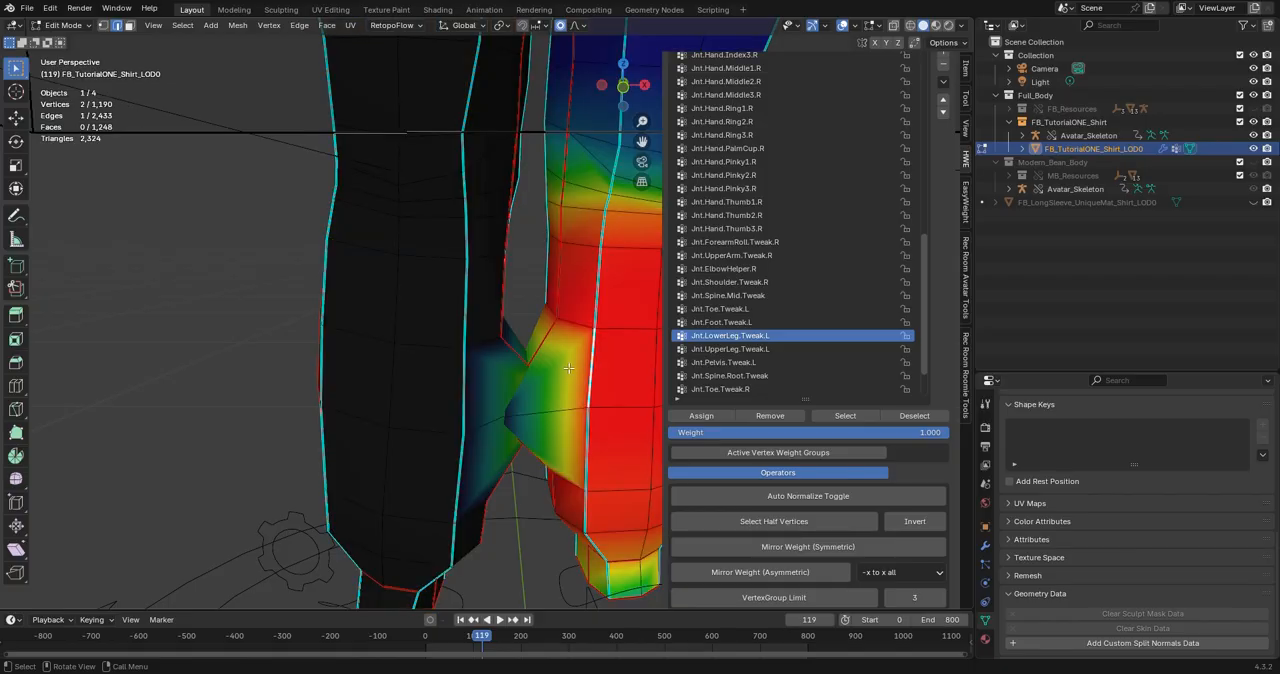
click(577, 367)
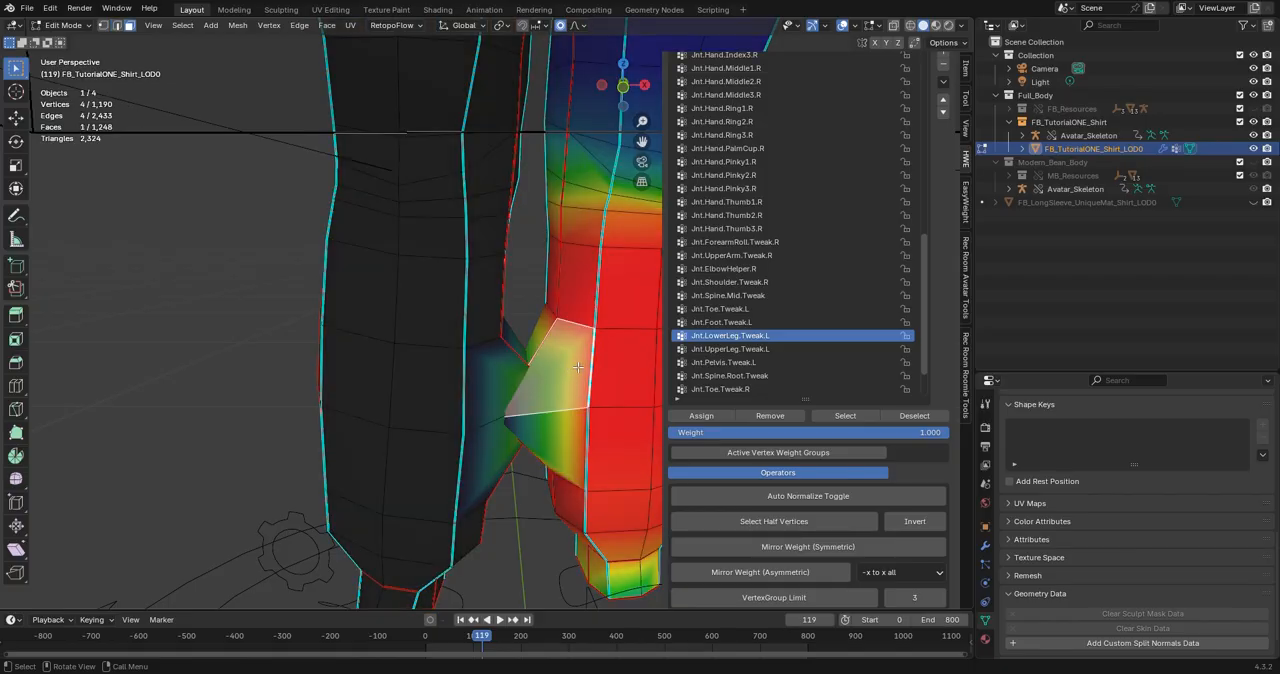
shift+click(556, 423)
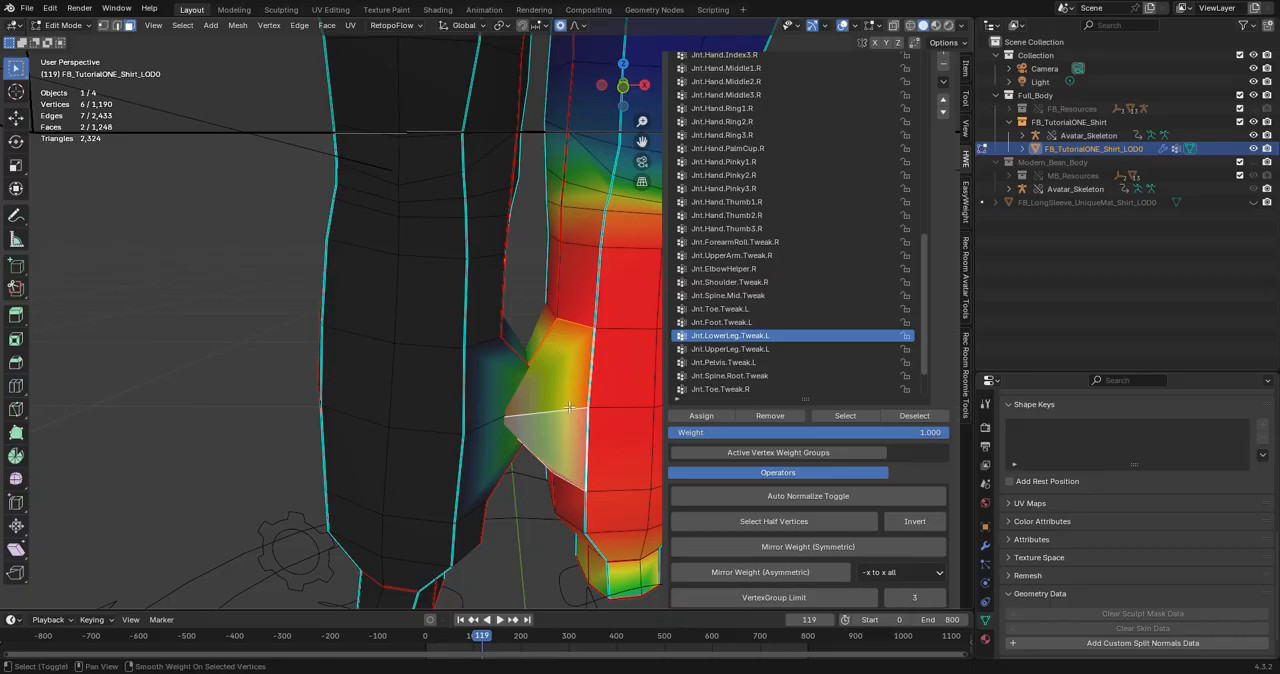
click(701, 415)
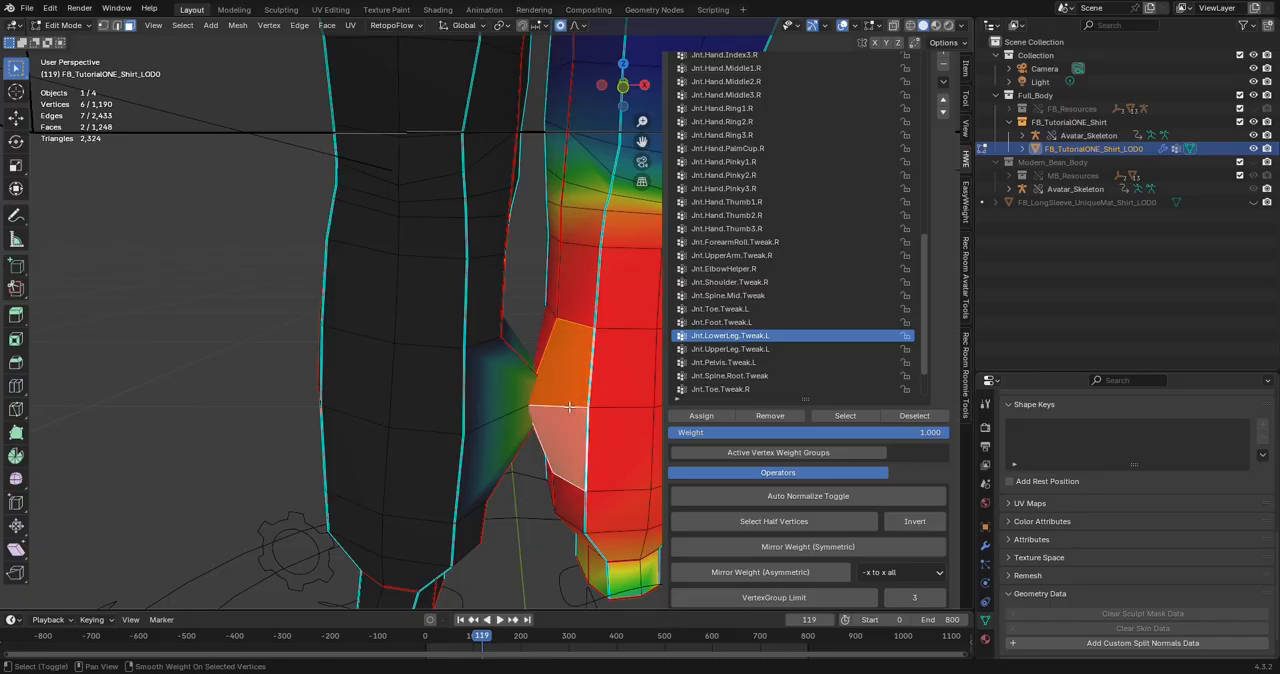
Remove the two stretched inner-calf faces on the avatar's right leg from the Jnt.LowerLeg.Tweak.L vertex group.
click(503, 380)
shift+click(504, 427)
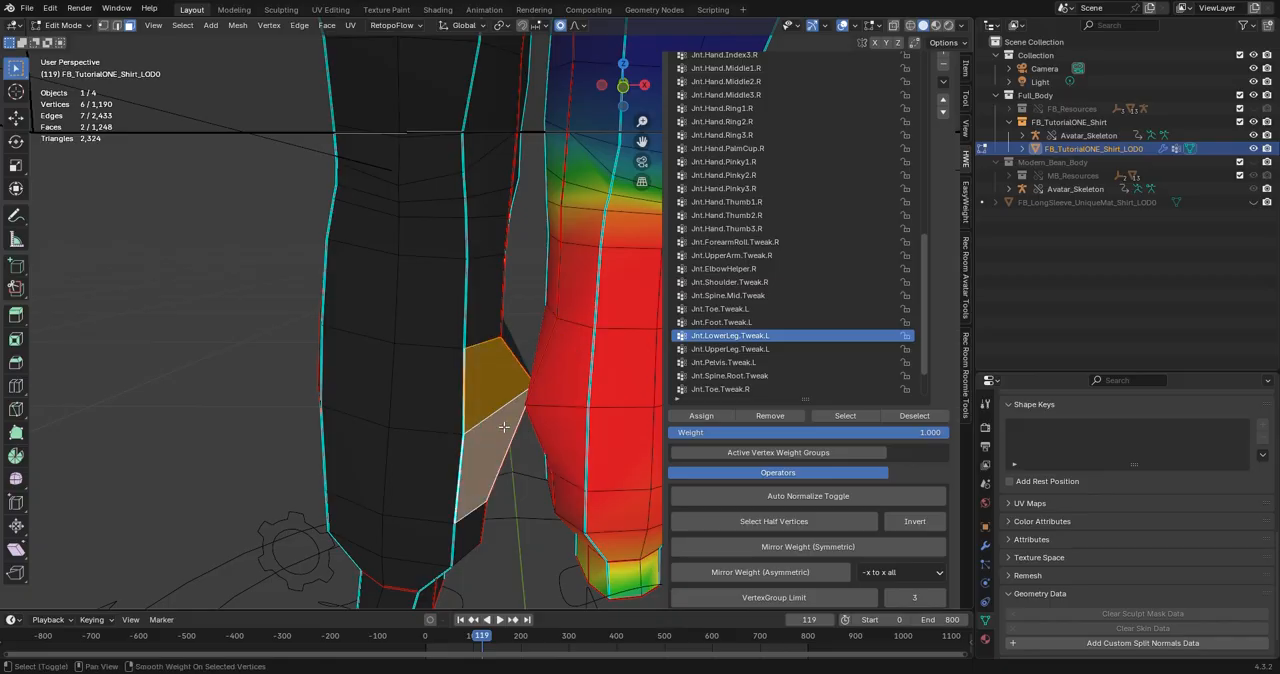
middle_drag(504, 460, 510, 418)
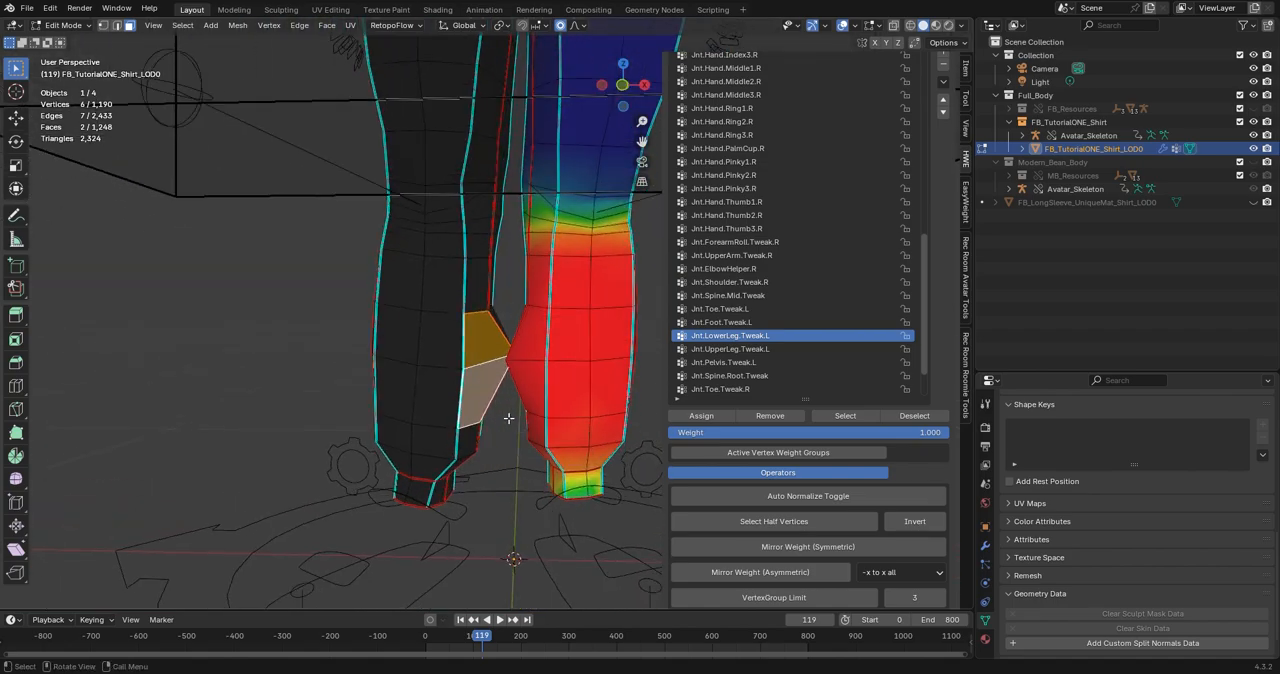
Switch to the Jnt.LowerLeg.Tweak.R vertex group and assign weight 1.000 to the right leg's two inner-calf faces.
scroll(777, 343, down, 2)
click(760, 362)
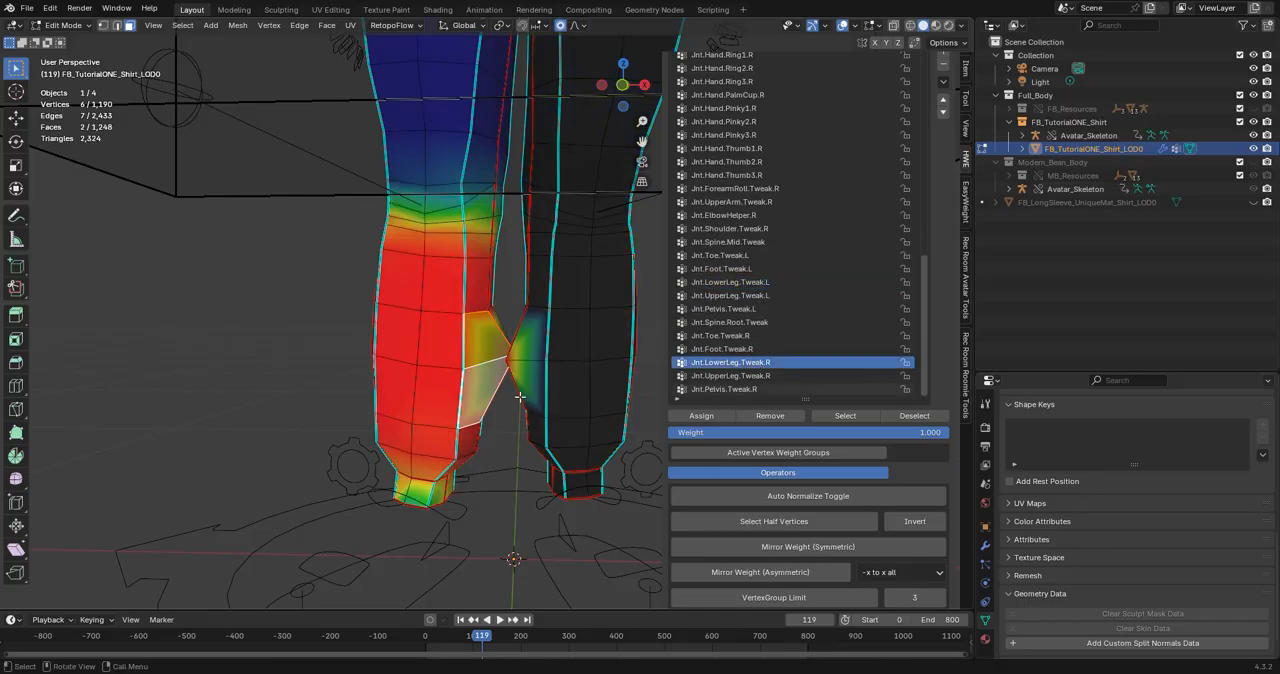
scroll(528, 408, up, 1)
scroll(593, 408, up, 1)
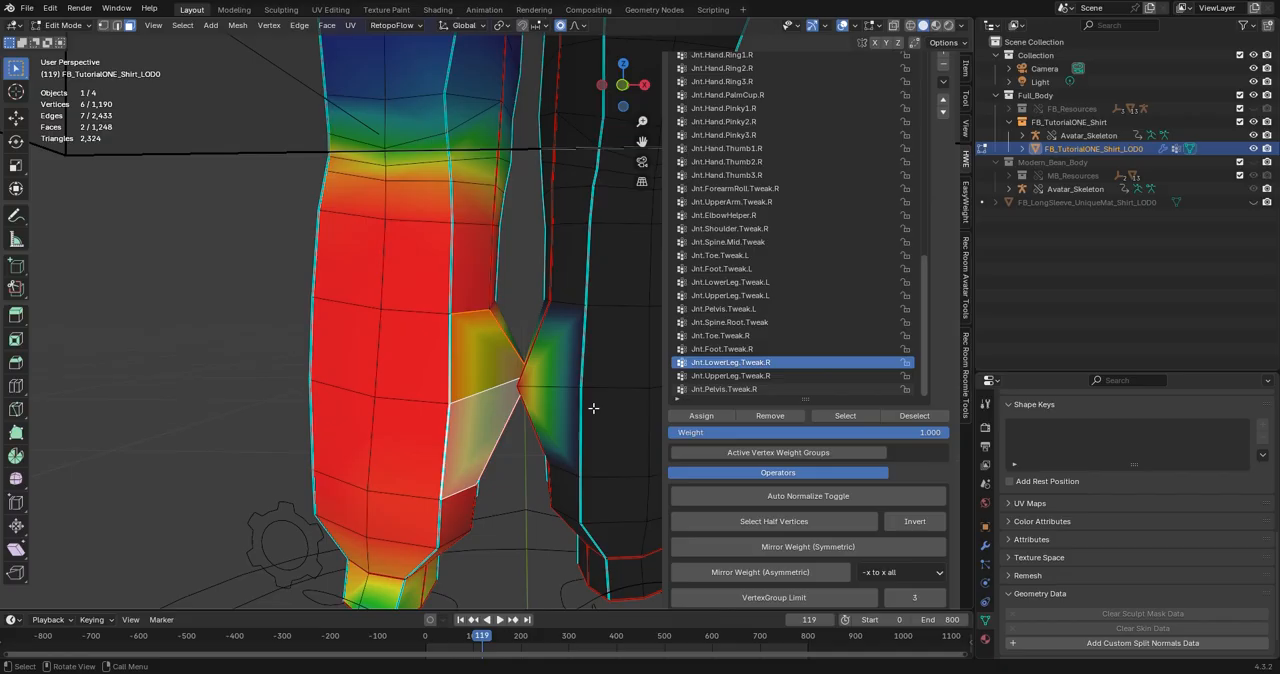
click(485, 360)
shift+click(480, 416)
key(shift+r)
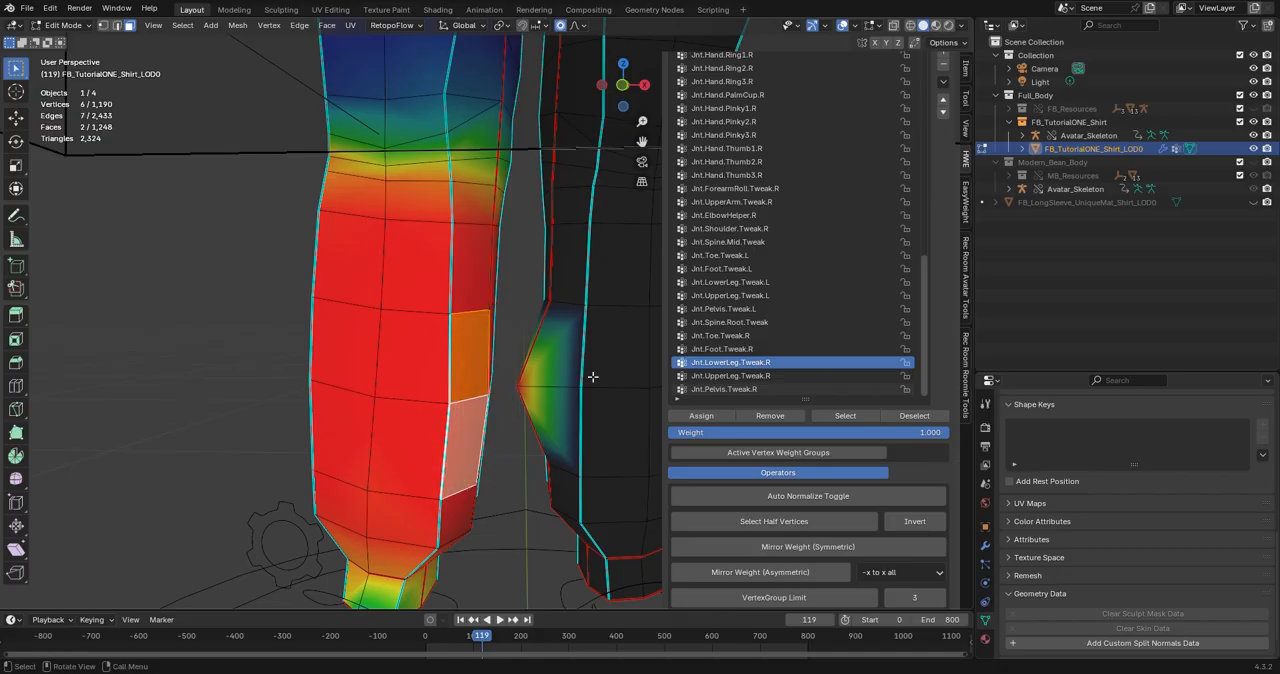
Remove the left leg's two inner-calf faces from the Jnt.LowerLeg.Tweak.R vertex group.
click(556, 364)
shift+click(553, 404)
key(shift+r)
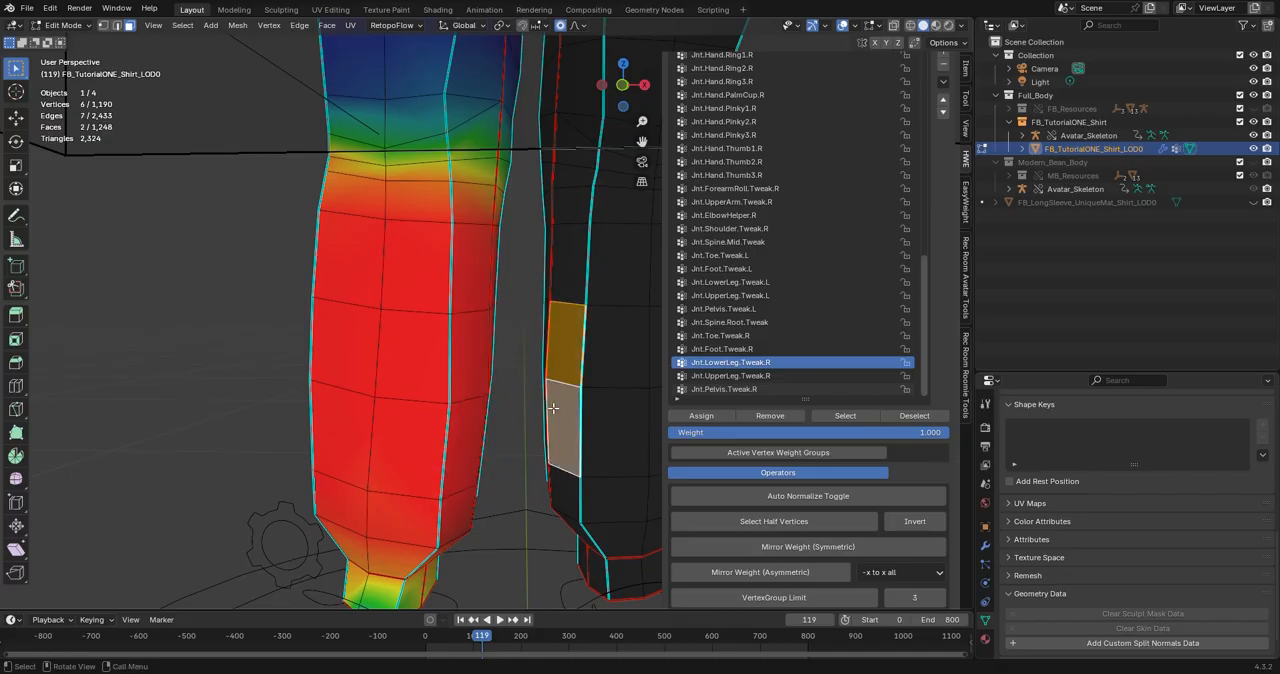
scroll(553, 408, down, 3)
click(568, 401)
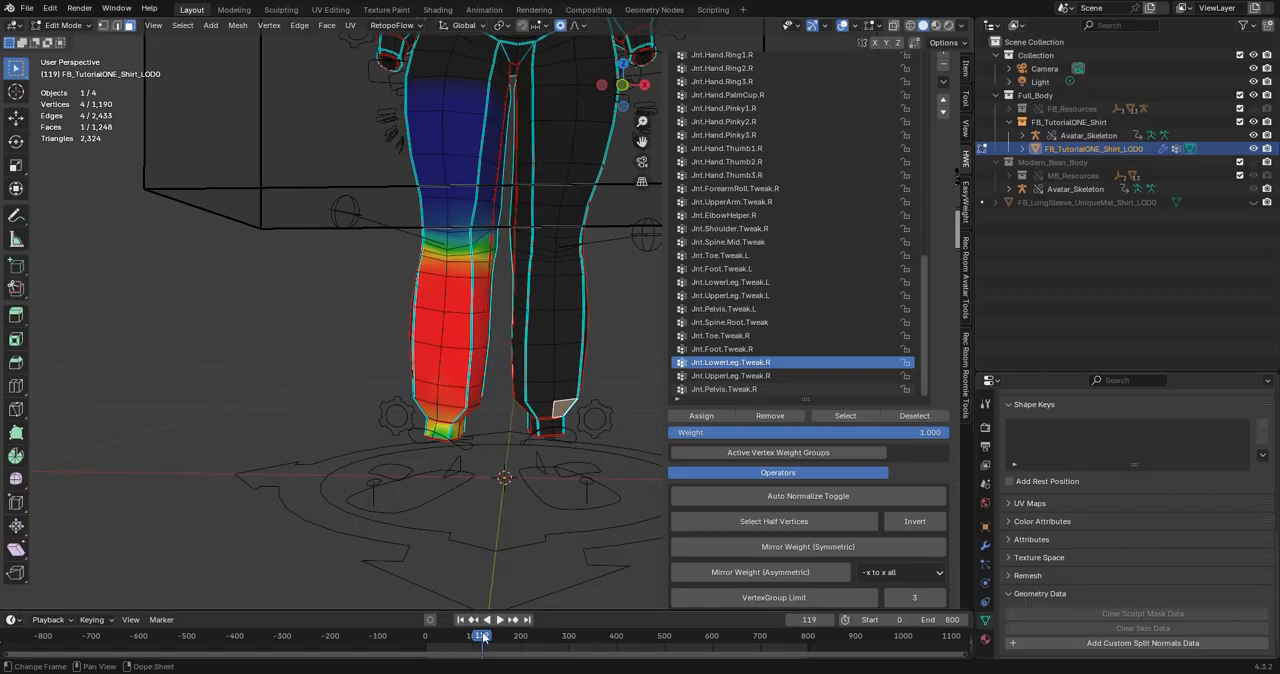
Scrub the animation to frames 245 and 284 and examine how the whole outfit deforms.
drag(484, 641, 542, 641)
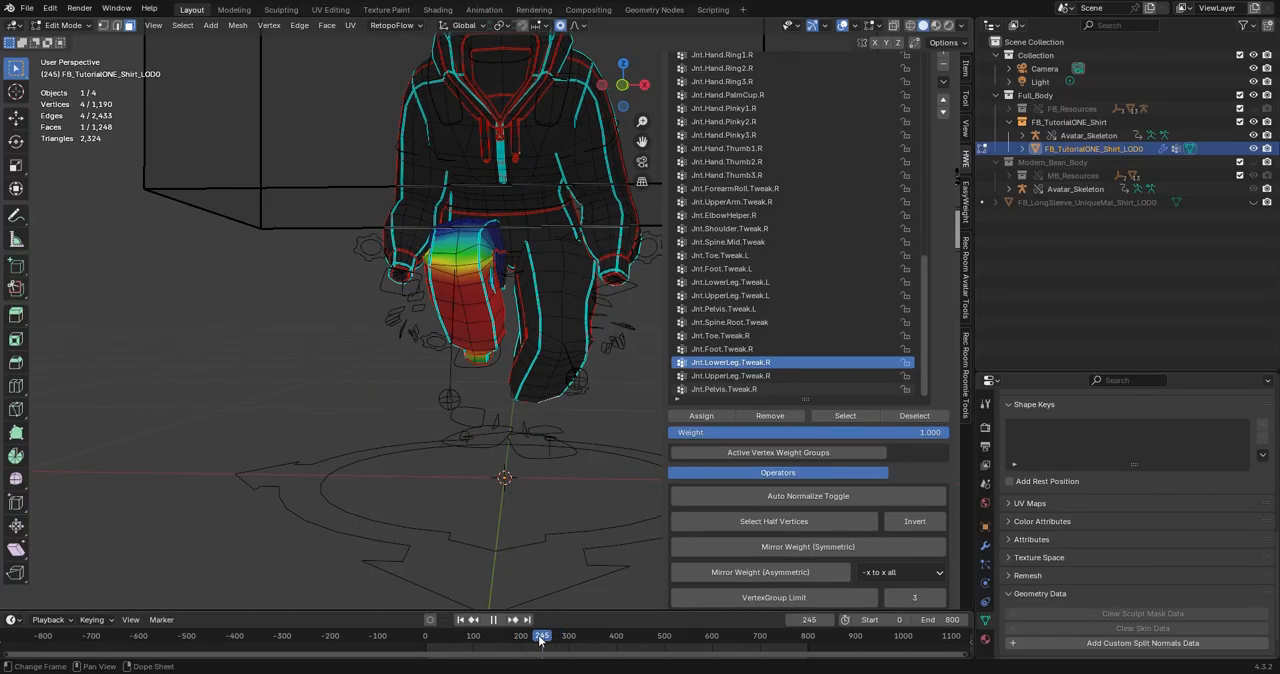
middle_drag(523, 503, 340, 395)
middle_drag(407, 330, 484, 362)
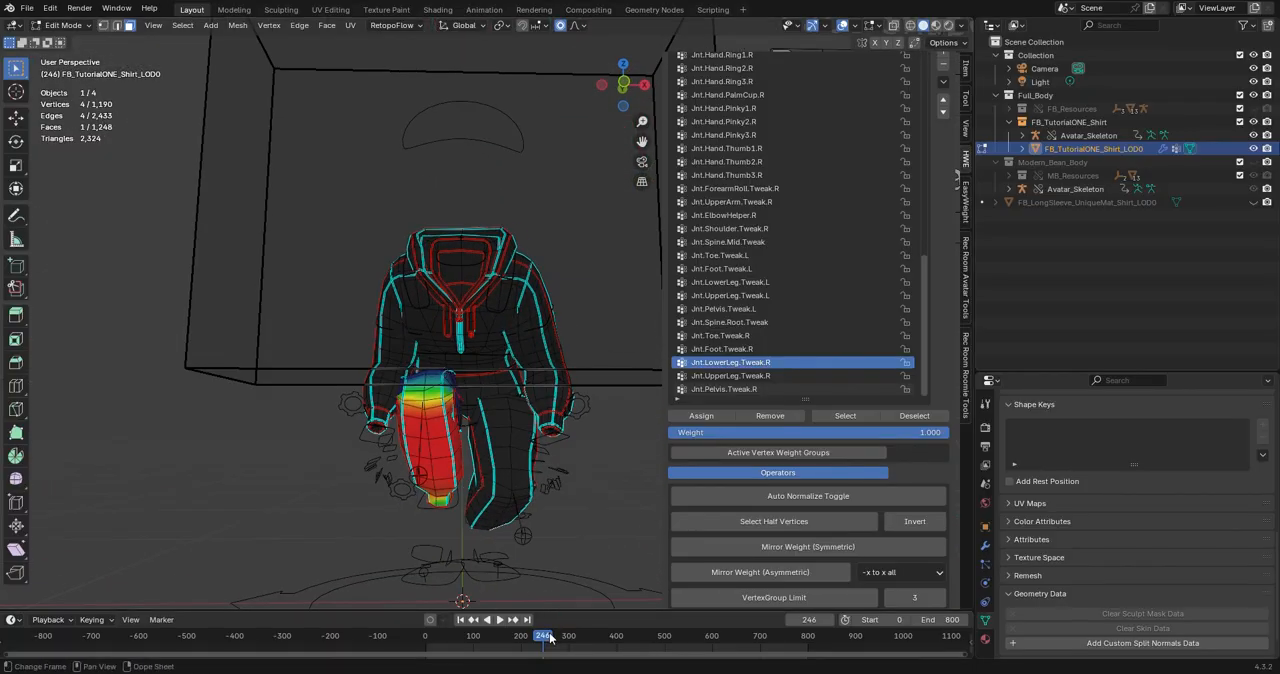
drag(547, 638, 561, 636)
middle_drag(499, 496, 454, 505)
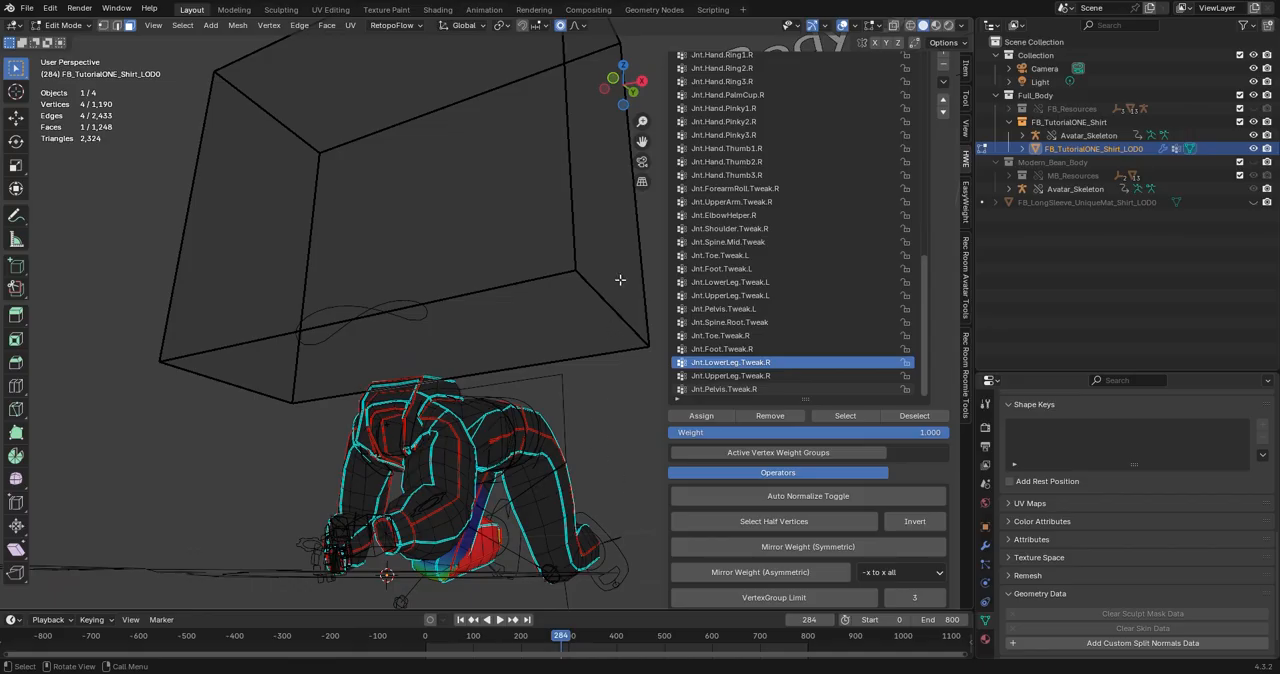
Return the animation to frame 0 and switch the outfit back to Object Mode.
drag(561, 643, 323, 643)
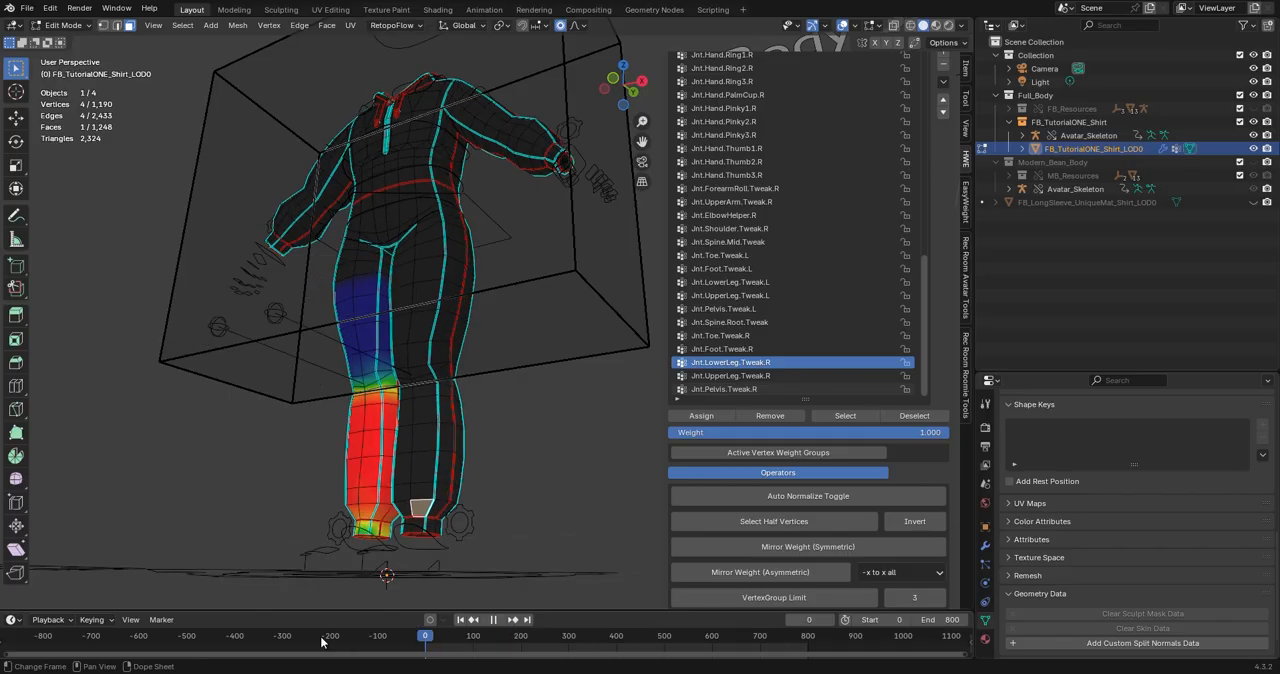
key(Tab)
mouse_move(562, 442)
middle_down()
mouse_move(562, 430)
mouse_move(578, 465)
mouse_move(562, 464)
middle_up()
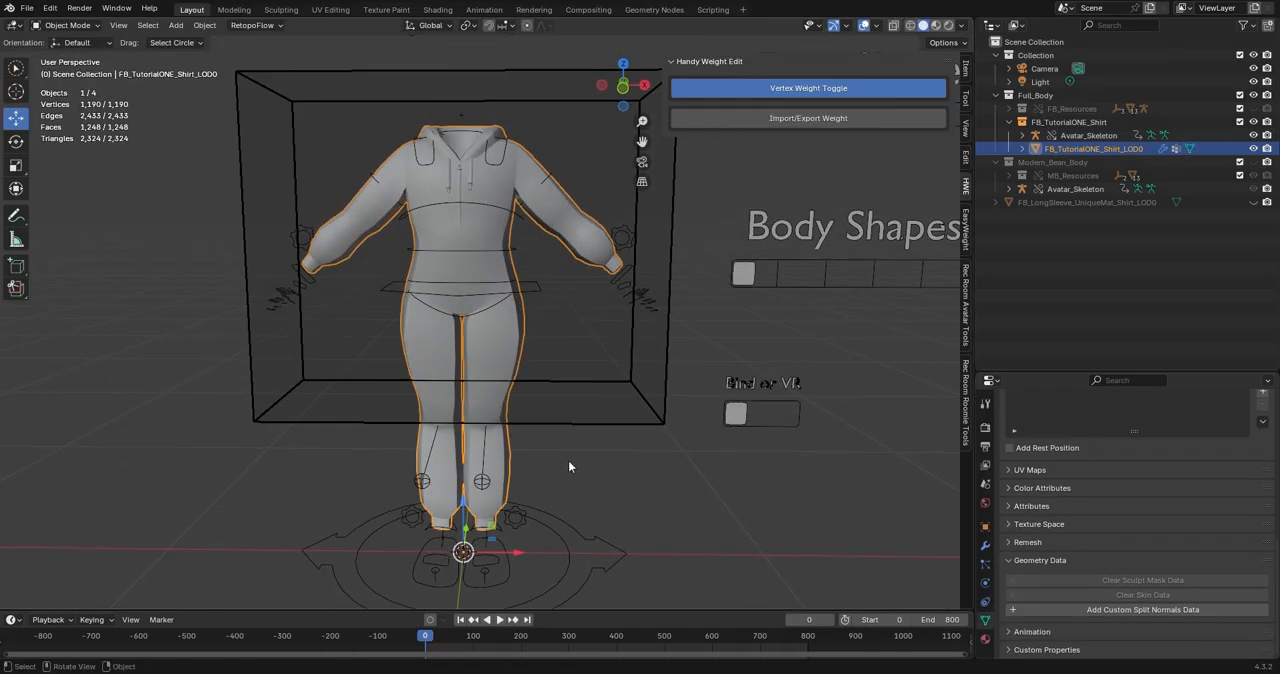
Show the Rec Room Avatar Tools and duplicate the outfit mesh twice in place.
click(966, 310)
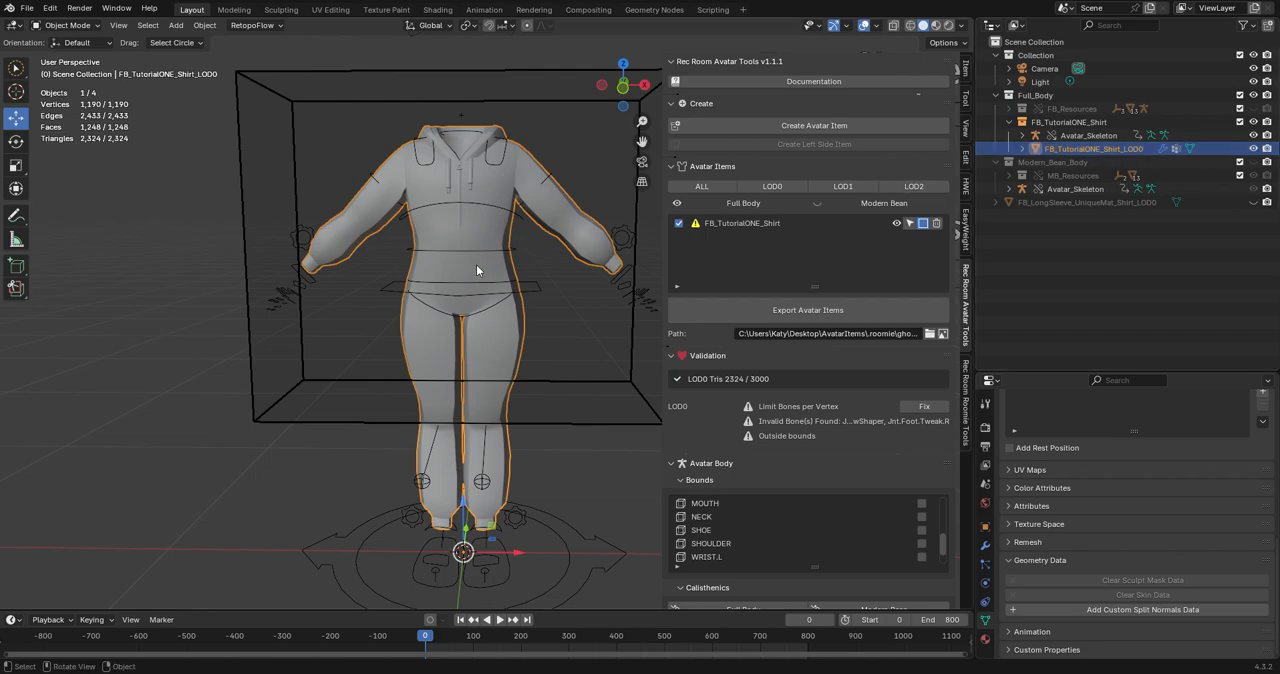
key(shift+d)
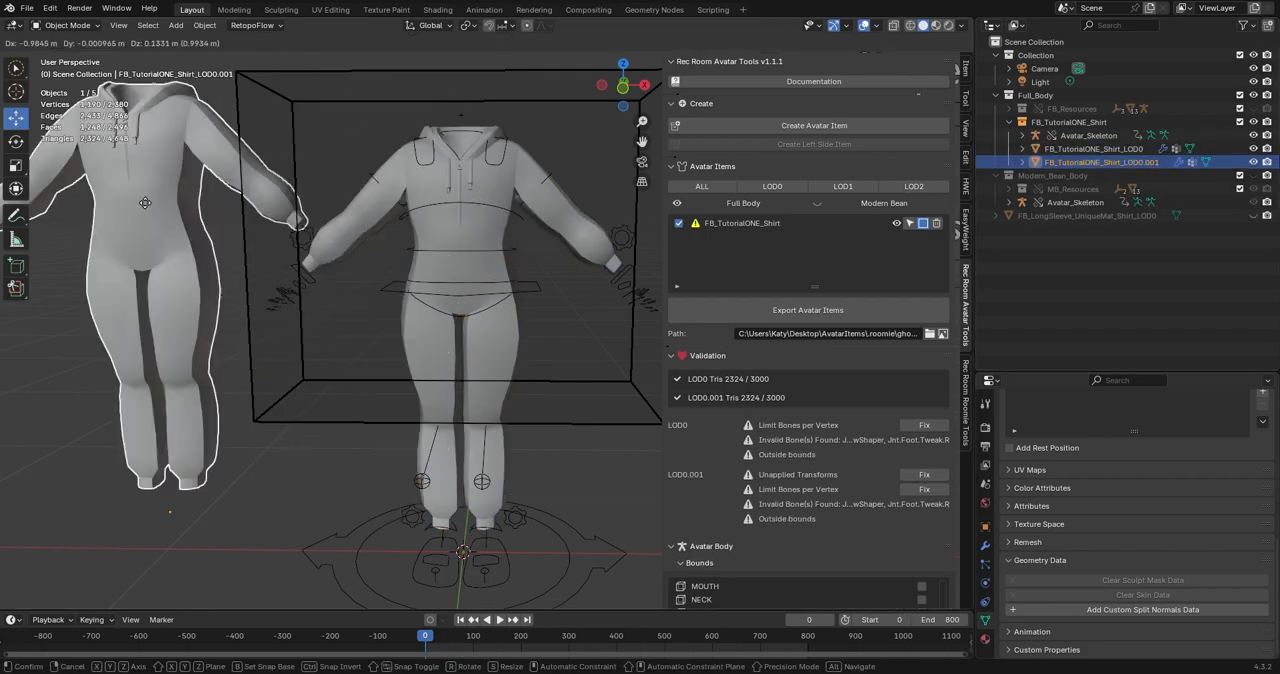
key(Escape)
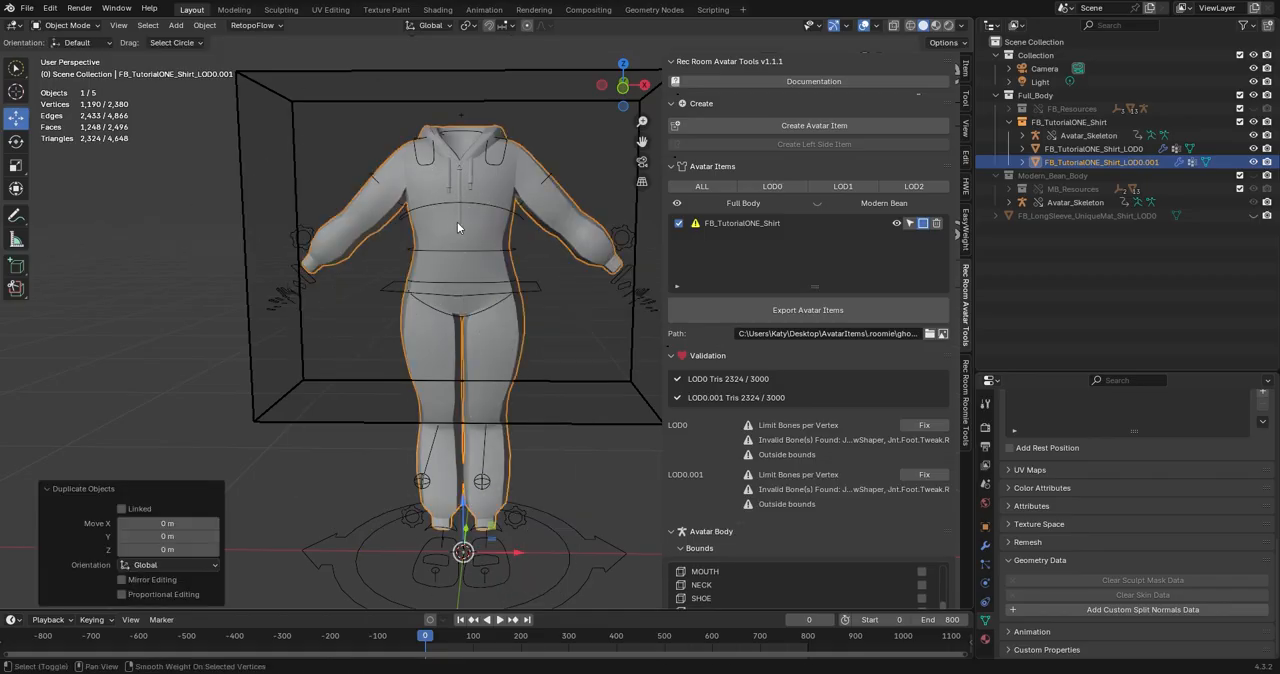
key(shift+d)
key(Escape)
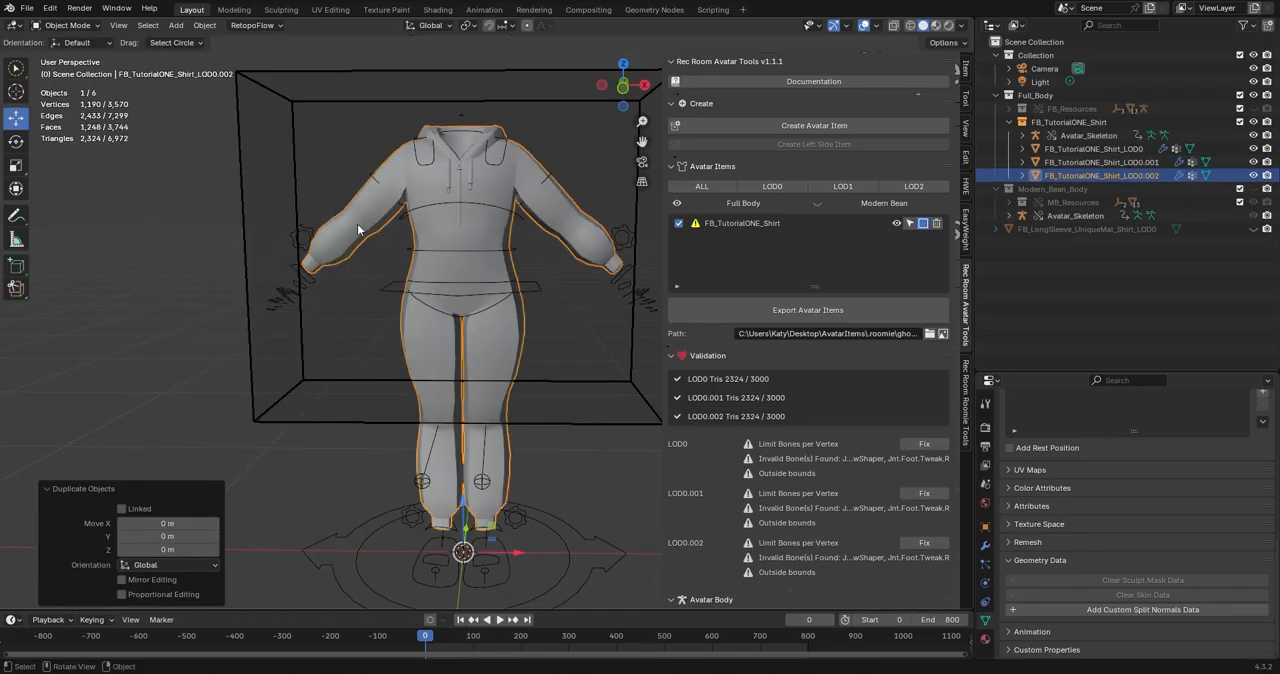
Rename the first outfit duplicate, the one ending in LOD0.001, to FB_TutorialONE_Shirt_LOD1.
click(1152, 162)
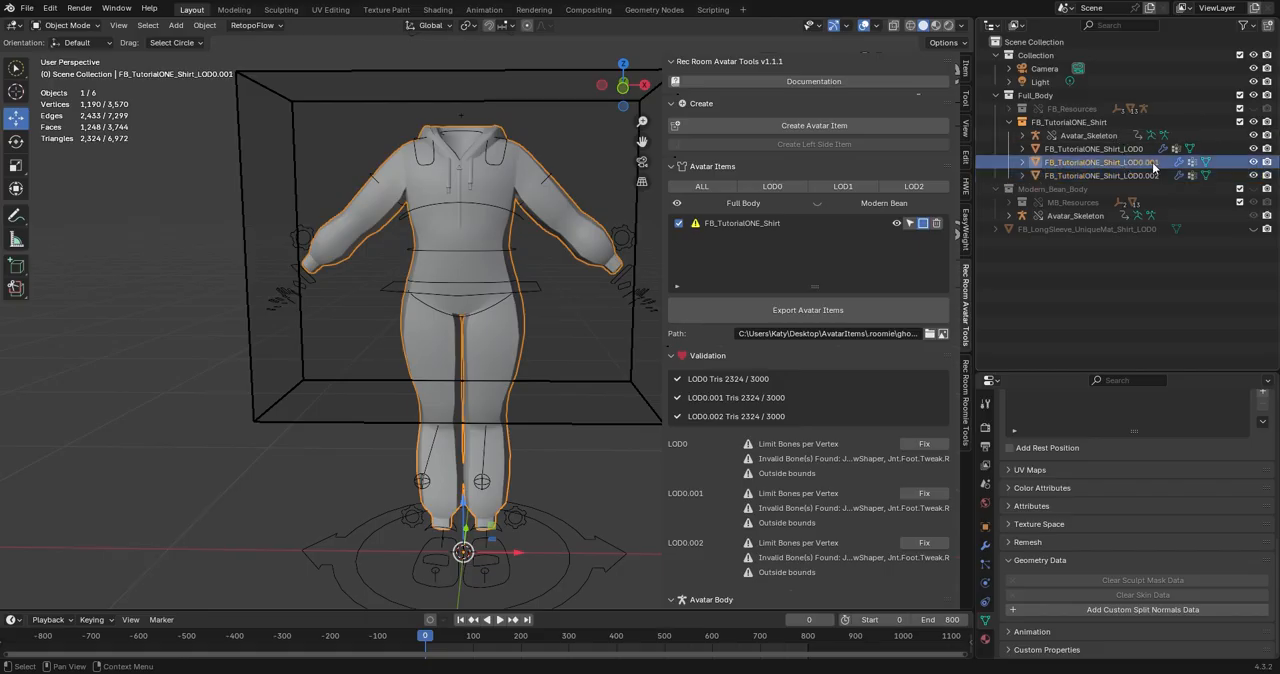
double_click(1152, 162)
click(1152, 162)
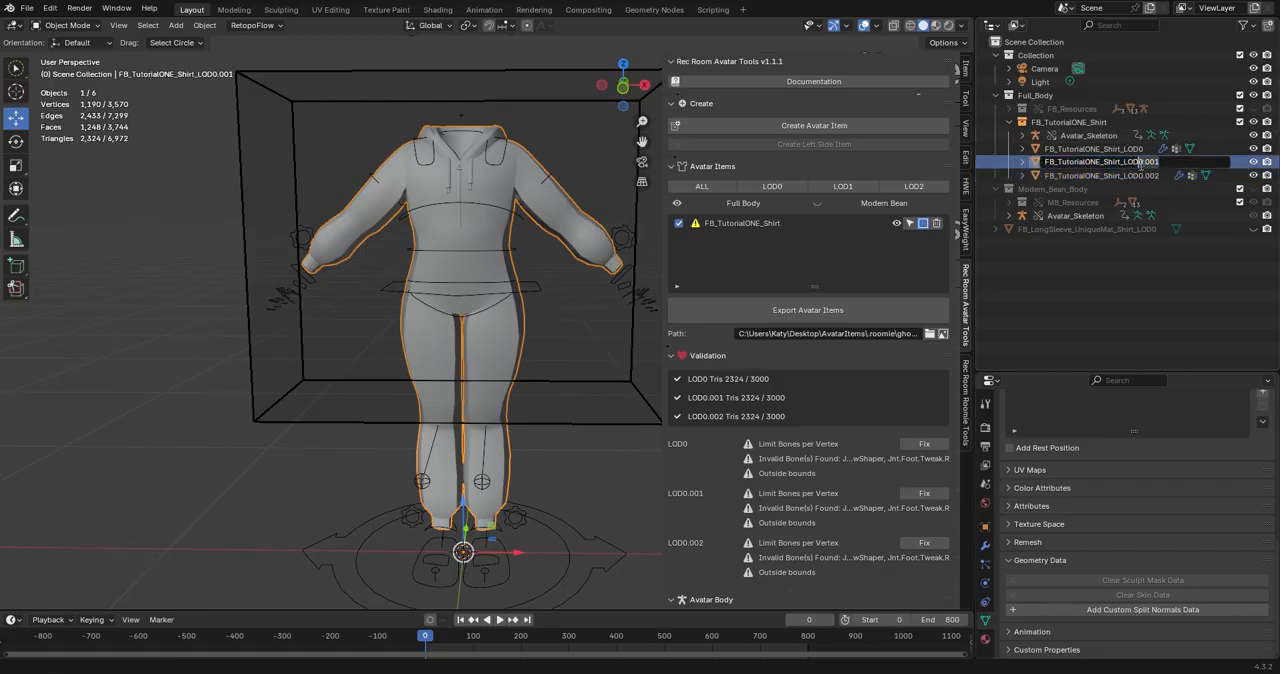
text(1)
key(Return)
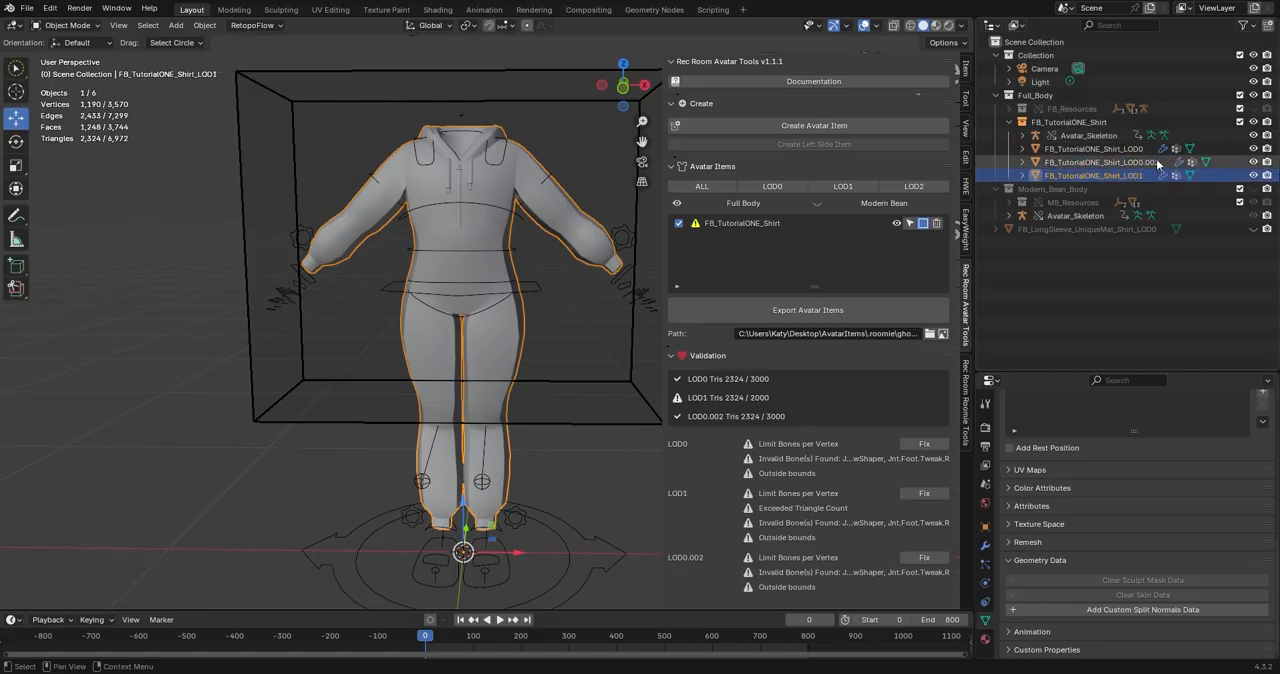
Rename the second outfit duplicate, the one ending in LOD0.002, to FB_TutorialONE_Shirt_LOD2.
double_click(1162, 162)
key(BackSpace)
key(BackSpace)
key(BackSpace)
key(BackSpace)
key(BackSpace)
text(2)
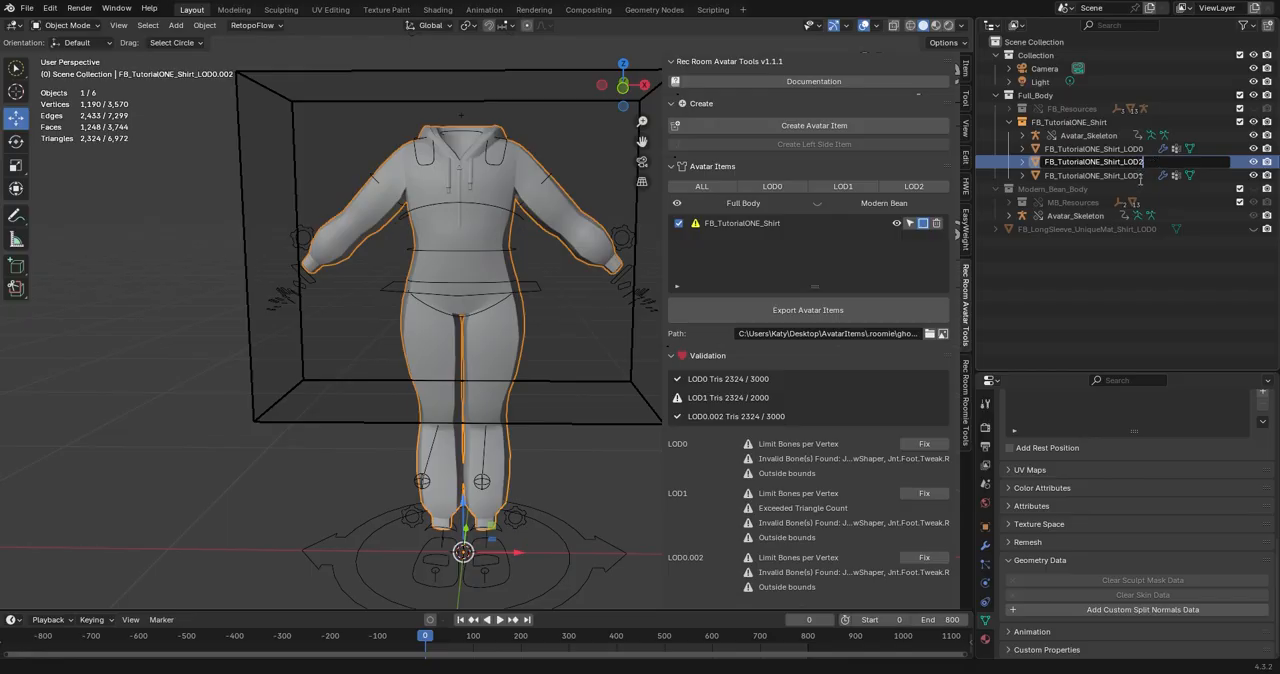
key(Return)
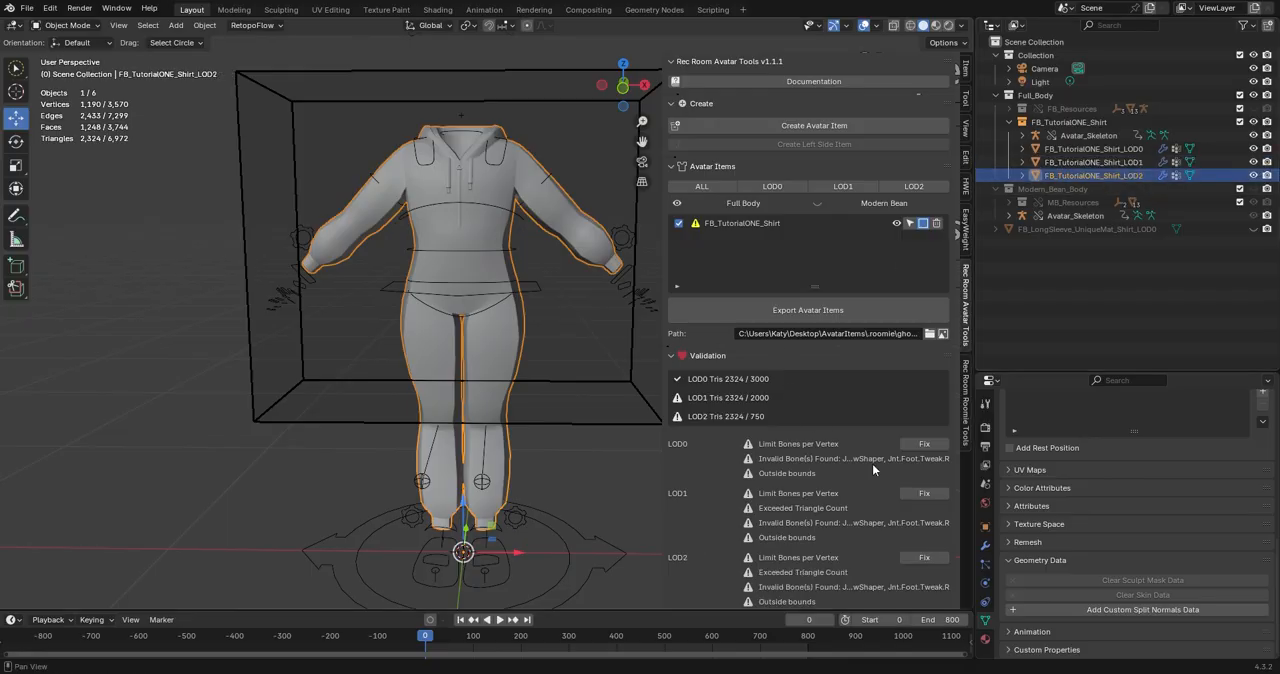
Fix the Limit Bones per Vertex validation issue for LOD0, LOD1 and LOD2.
click(921, 444)
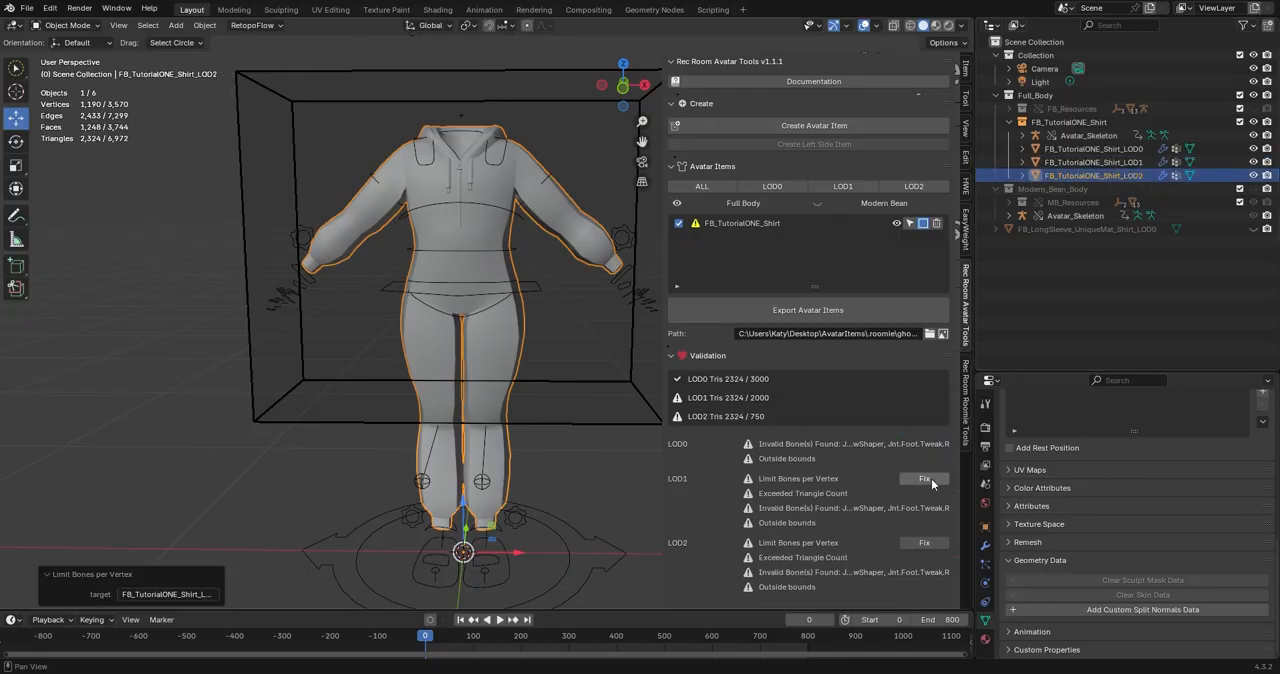
click(931, 478)
click(922, 527)
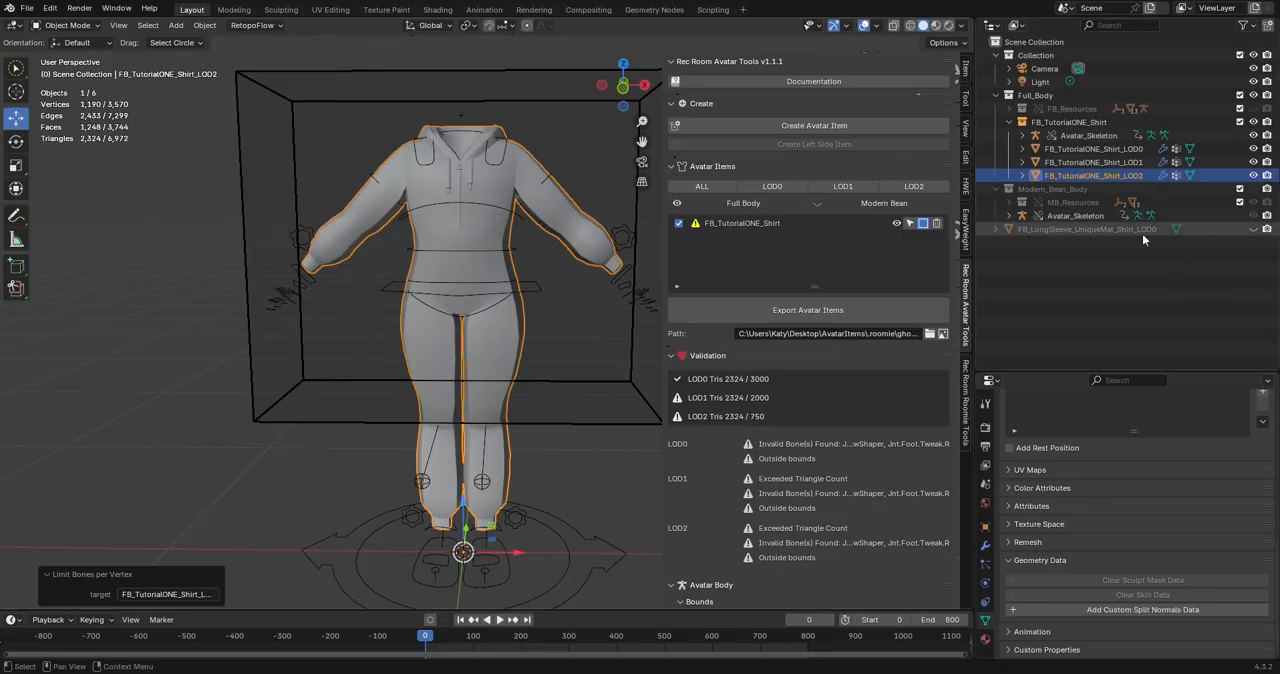
Add a Decimate modifier to FB_TutorialONE_Shirt_LOD2.
click(985, 545)
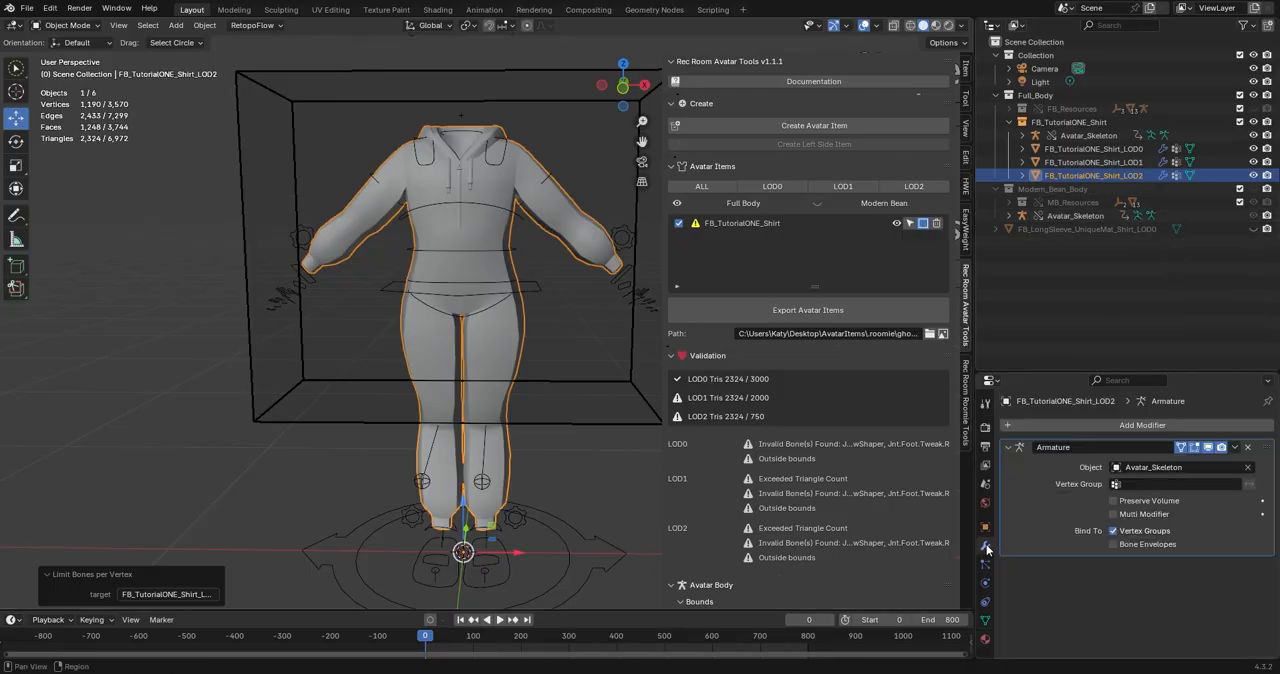
click(1105, 425)
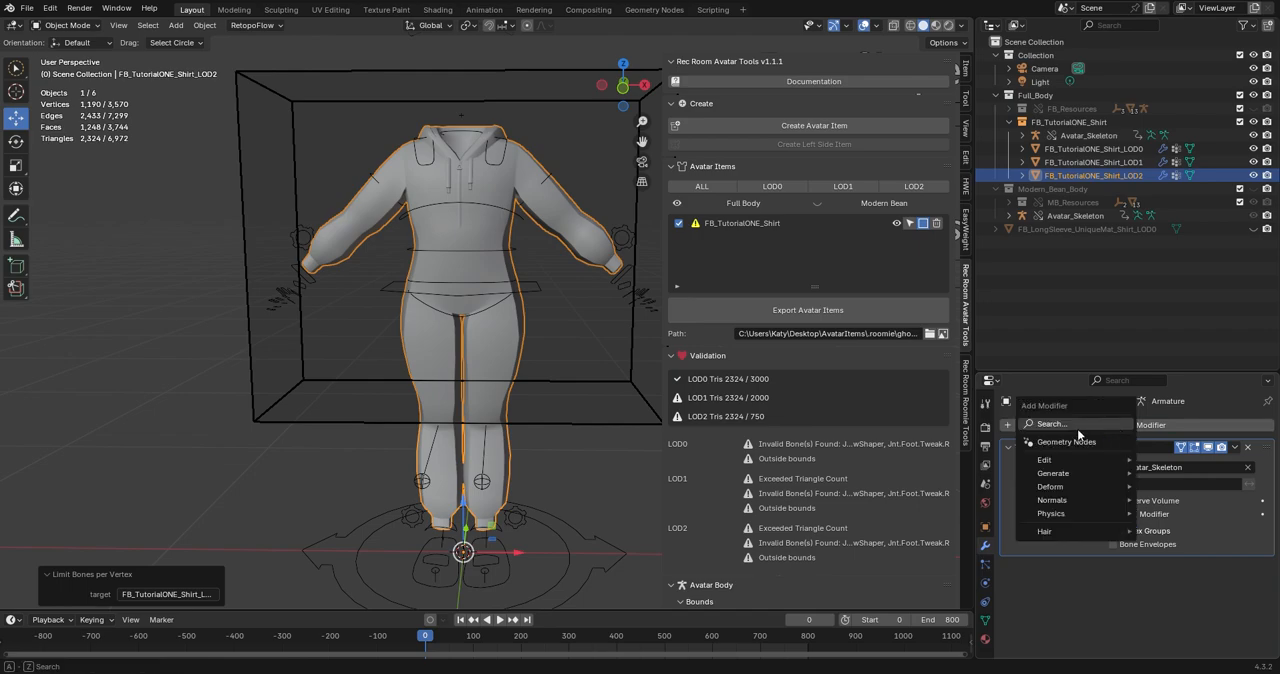
click(1078, 424)
text(dec)
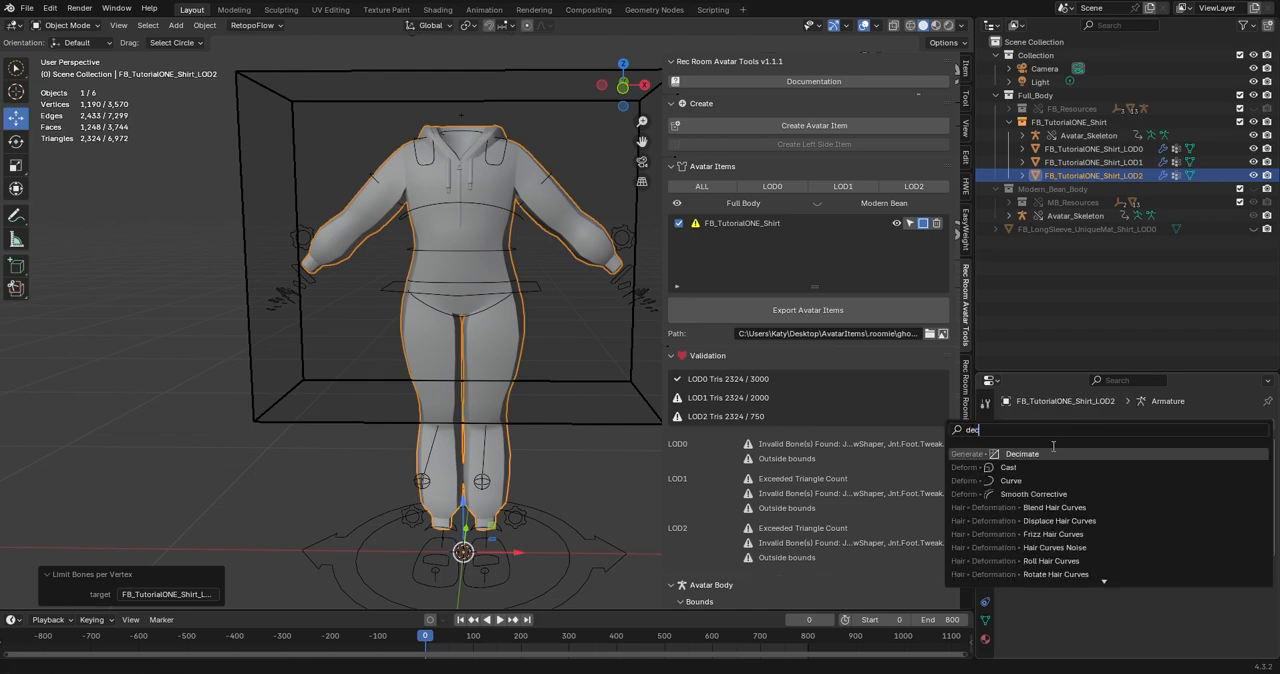
click(1051, 455)
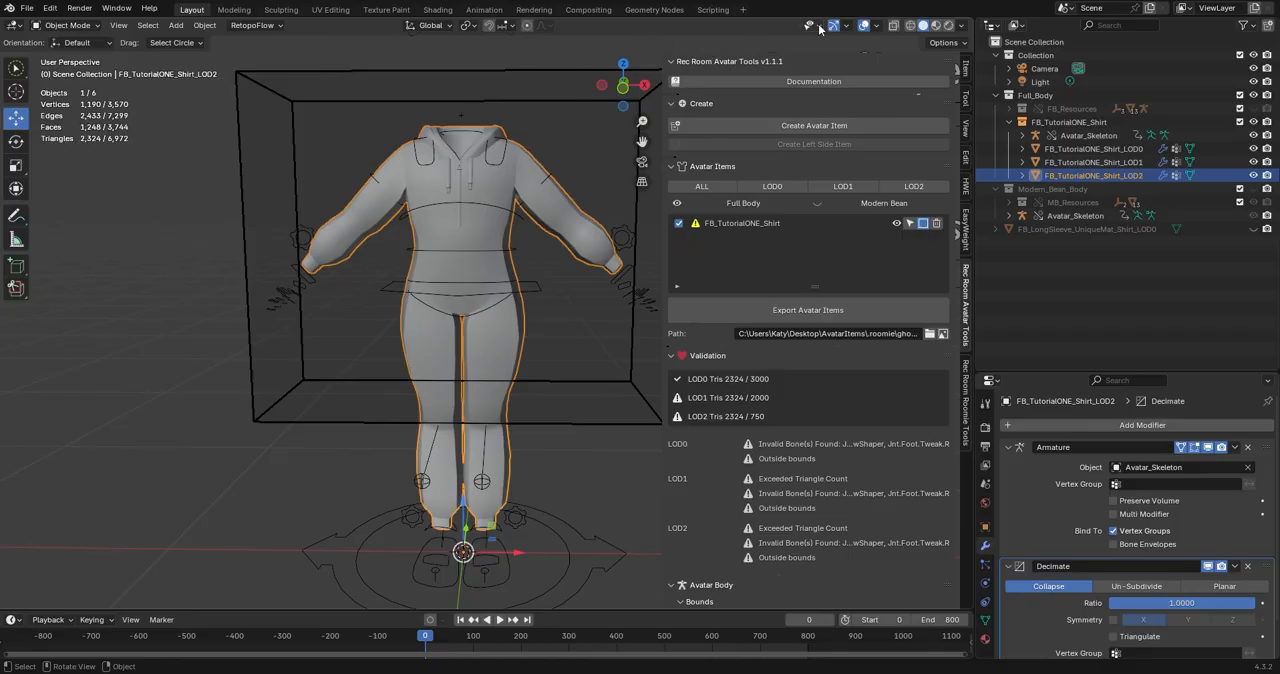
Set the Decimate ratio on FB_TutorialONE_Shirt_LOD2 to about 0.4253 and apply the modifier.
click(877, 25)
click(172, 323)
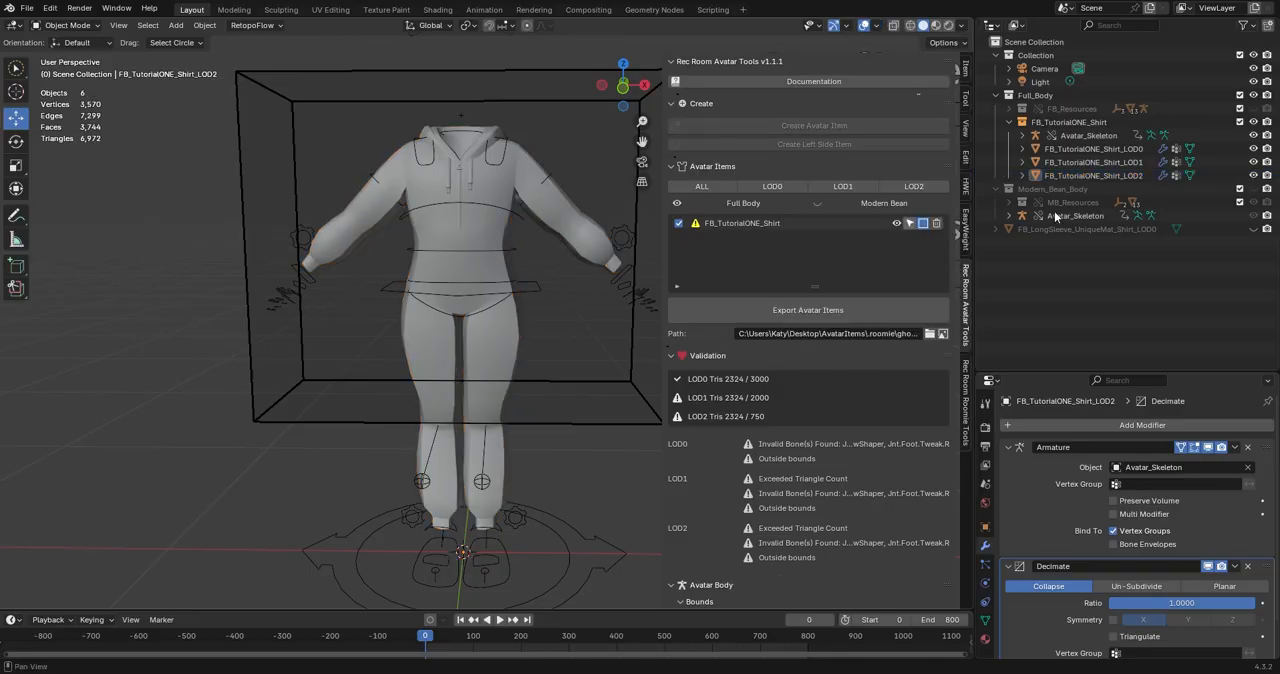
click(1118, 177)
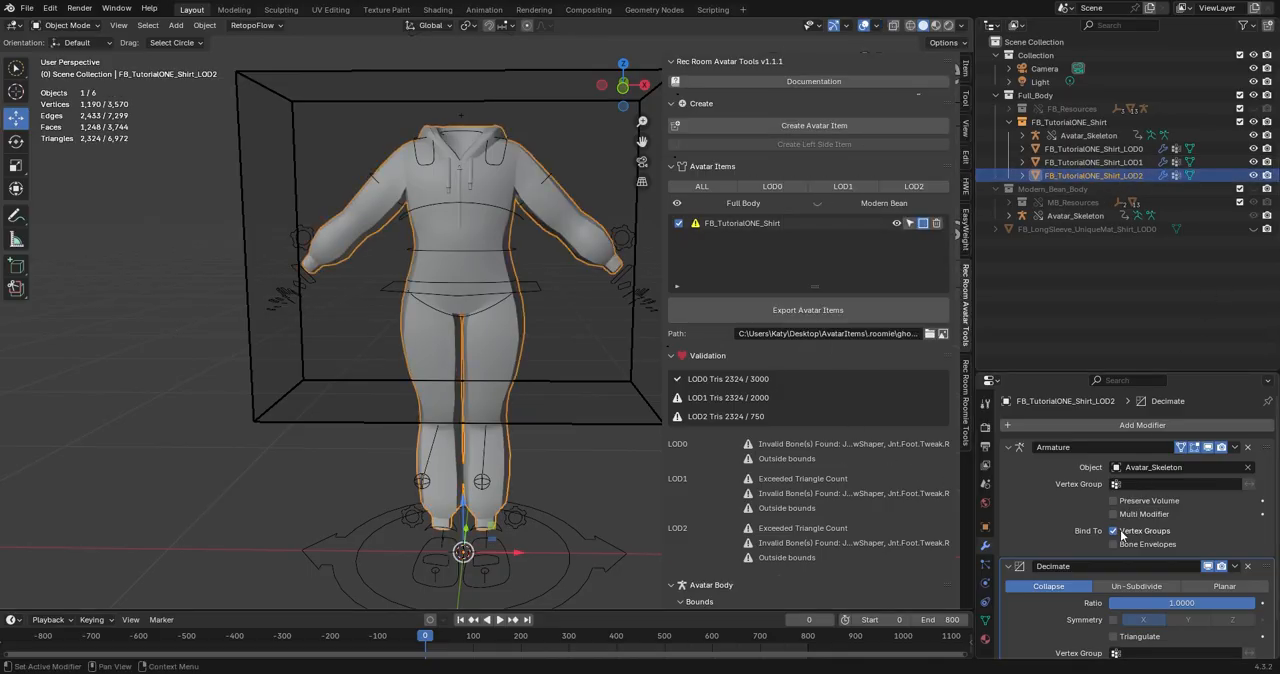
scroll(1138, 567, down, 1)
drag(1138, 567, 1058, 567)
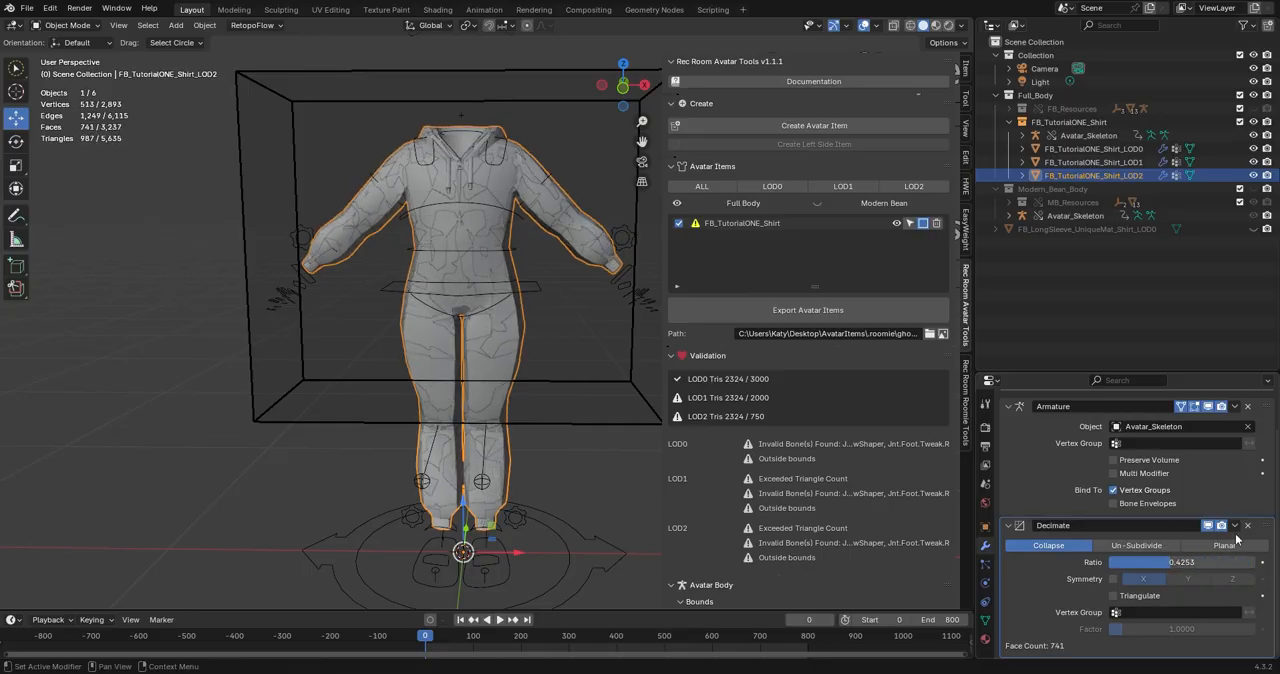
click(1235, 525)
click(1201, 538)
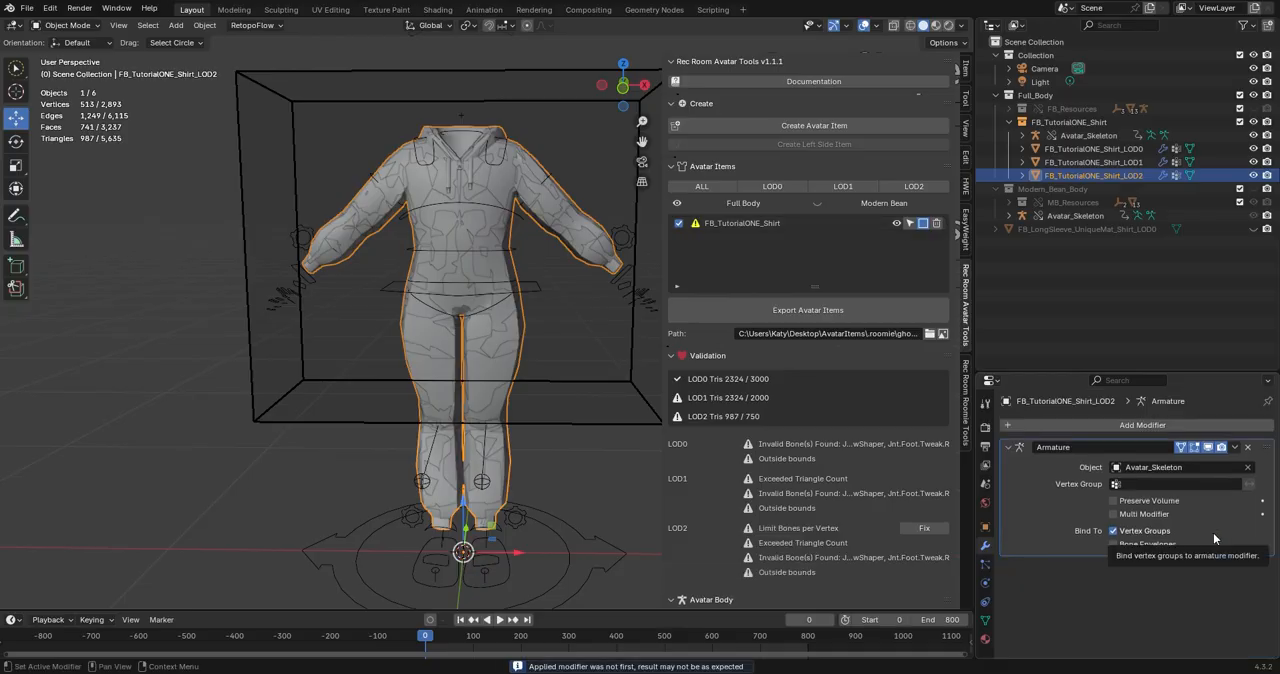
Fix the Limit Bones per Vertex issue on the decimated LOD2 and export the avatar item.
click(918, 529)
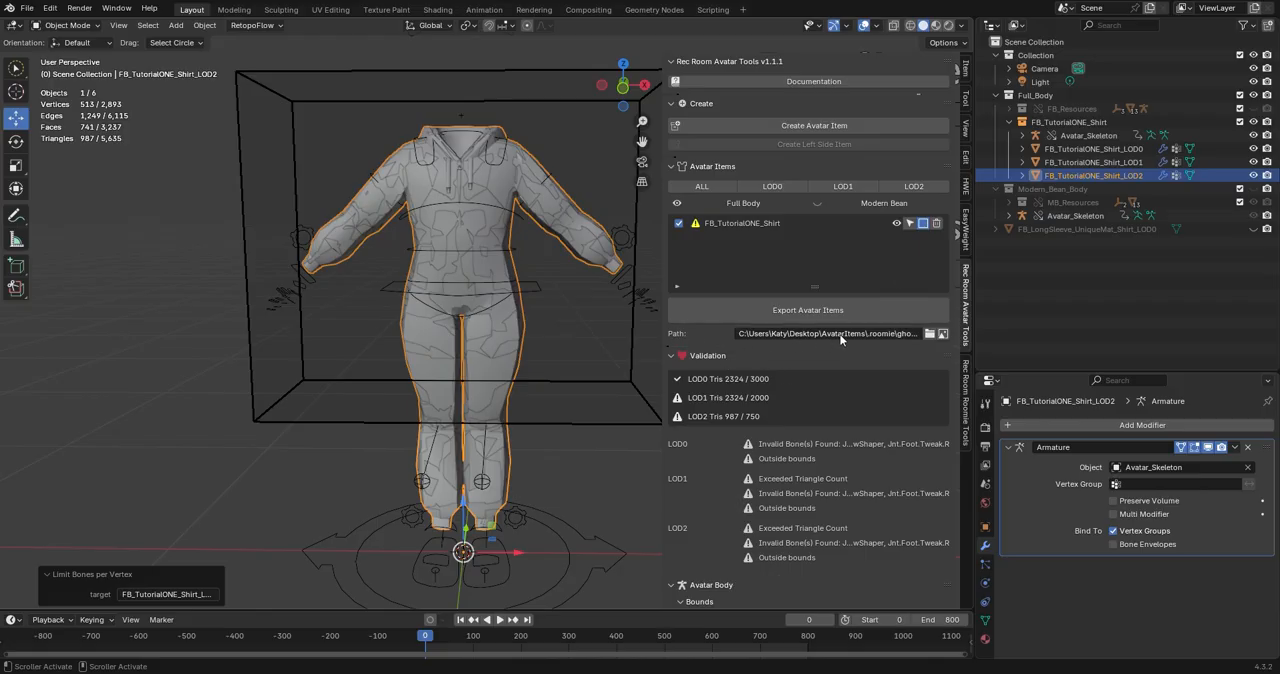
click(789, 313)
click(789, 313)
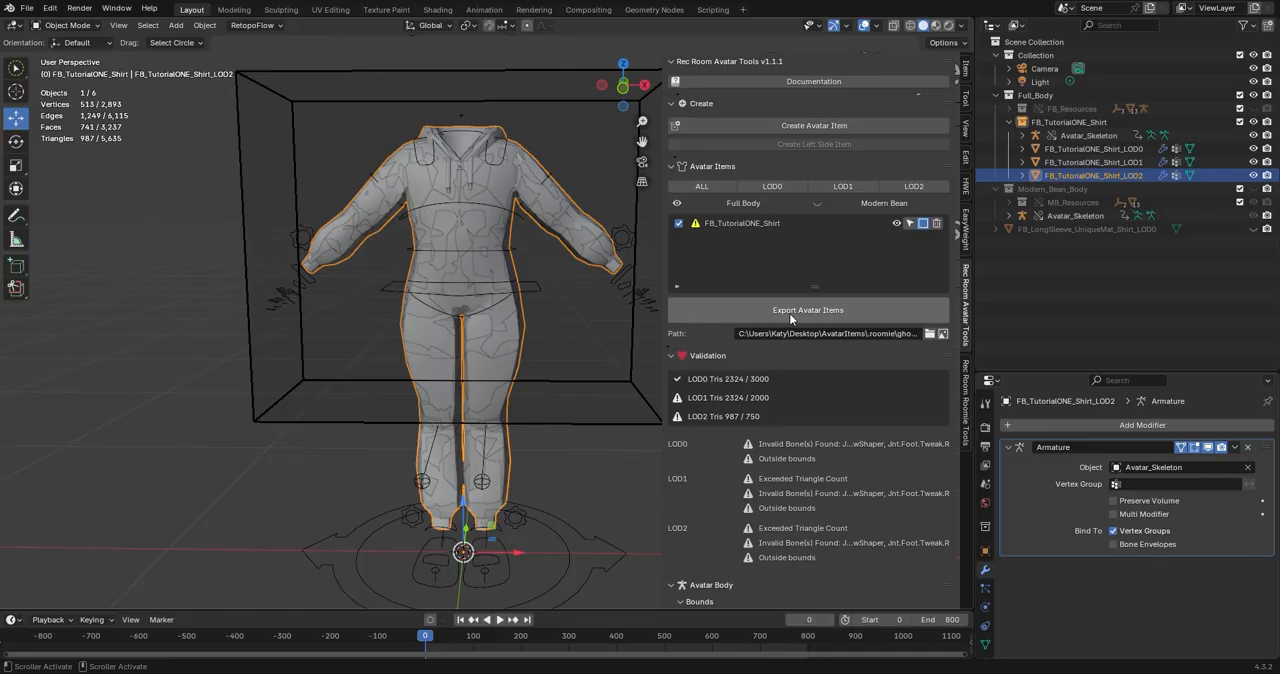
middle_drag(486, 328, 519, 349)
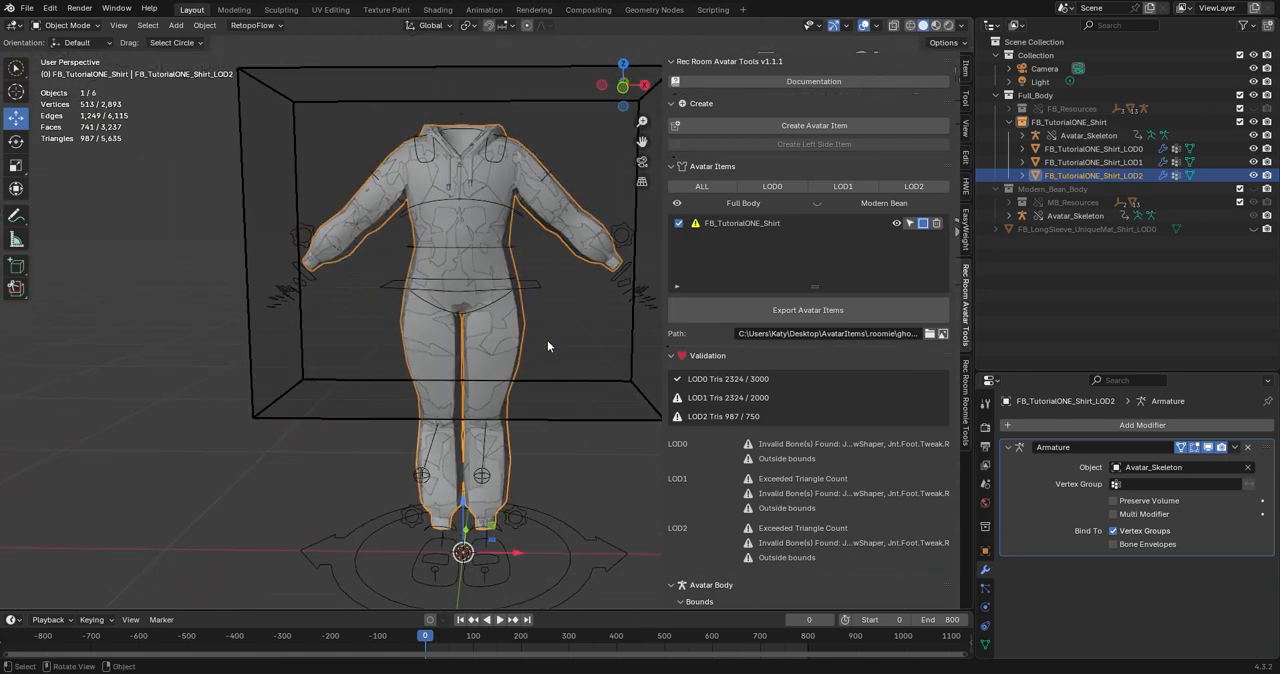